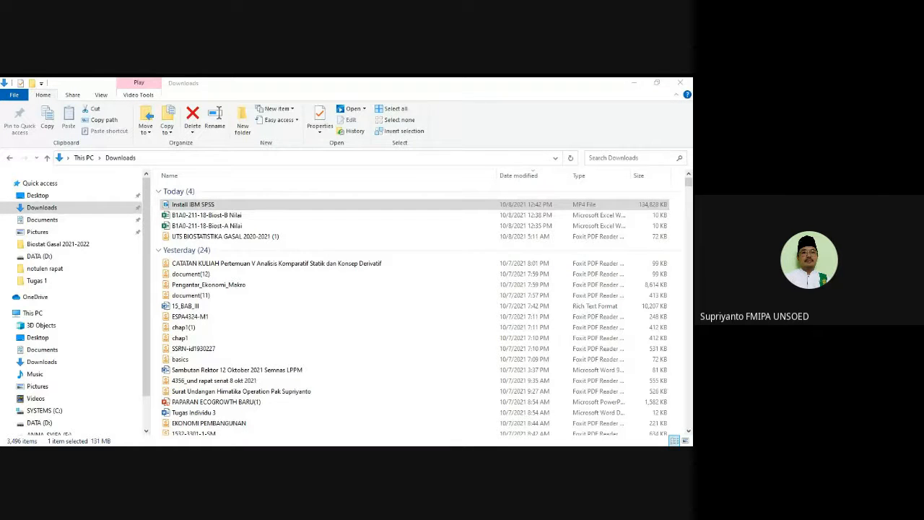
Open the IBM SPSS Statistics 23 folder on the SOFTWARES (F:) drive and bring its window back to the front
left_click_drag(146, 327, 149, 383)
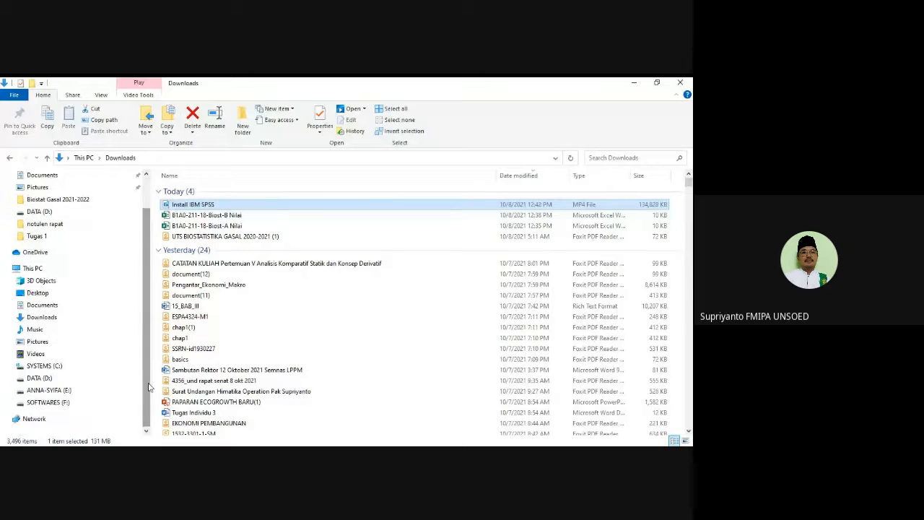
left_click(45, 403)
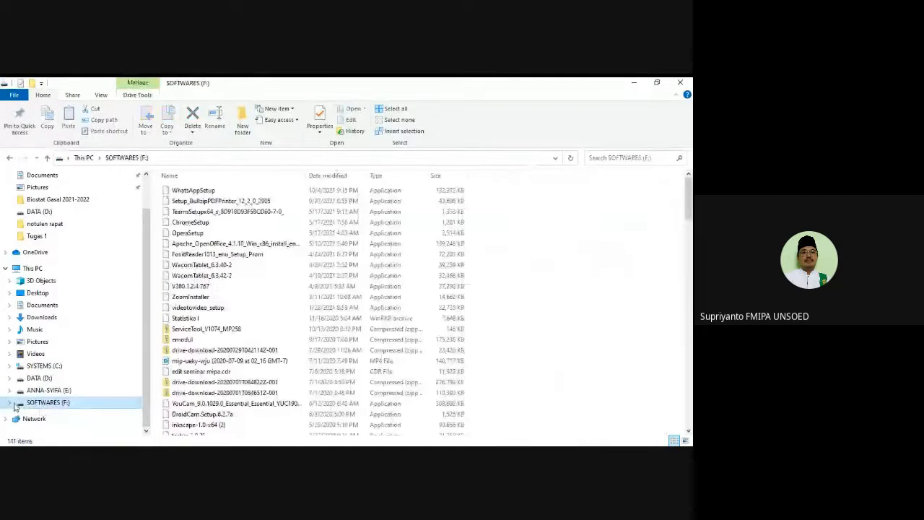
left_click(9, 404)
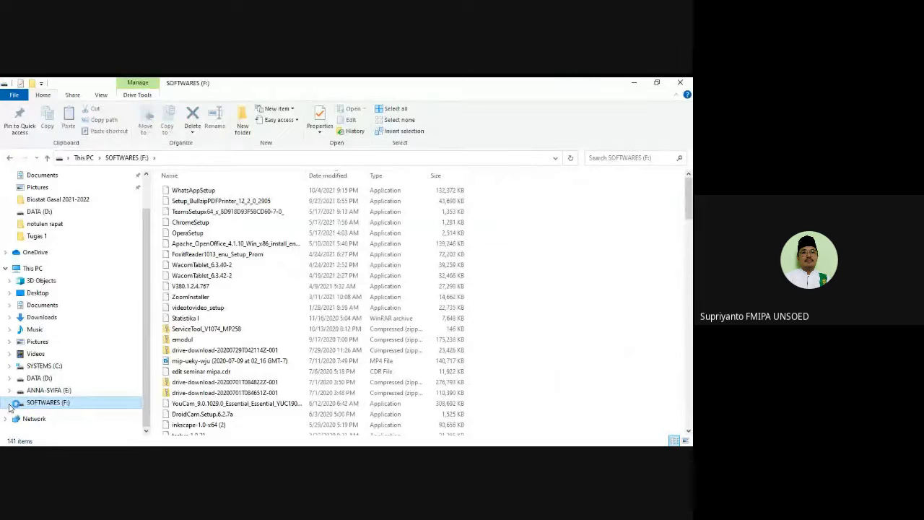
left_click_drag(146, 257, 148, 268)
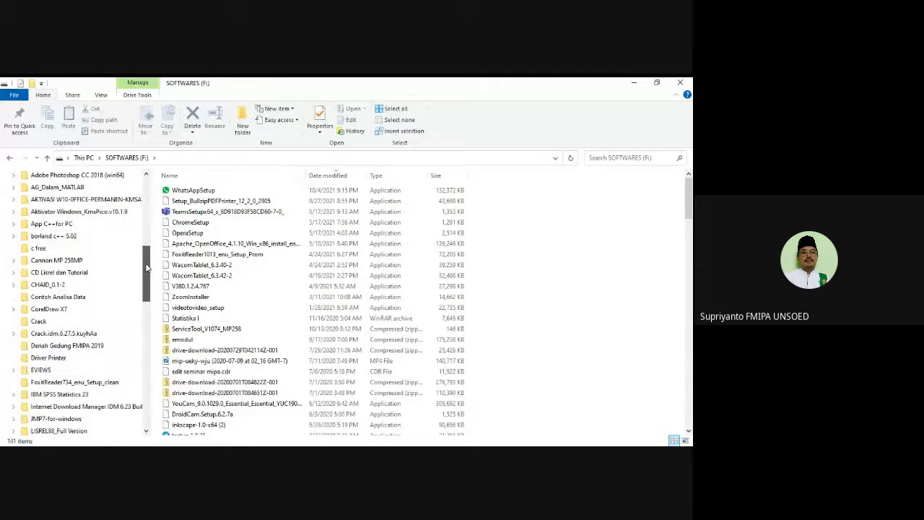
left_click(42, 396)
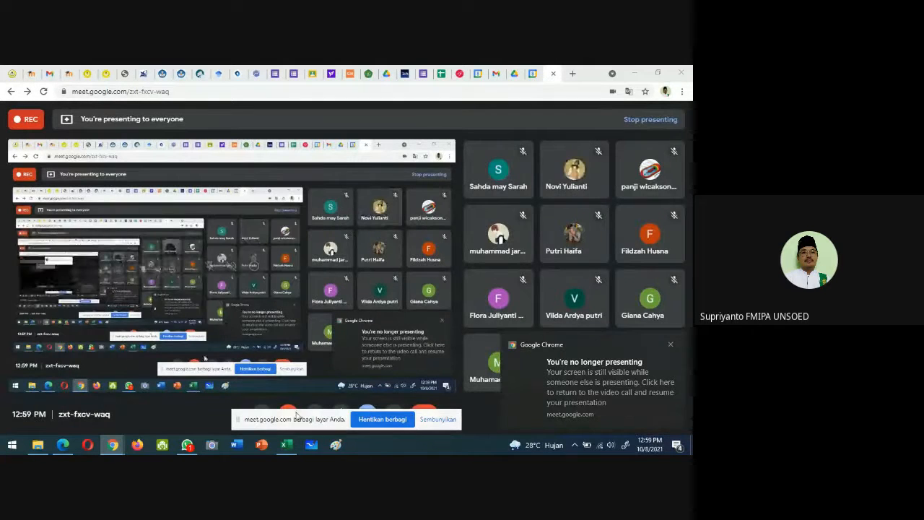
left_click_drag(294, 421, 531, 97)
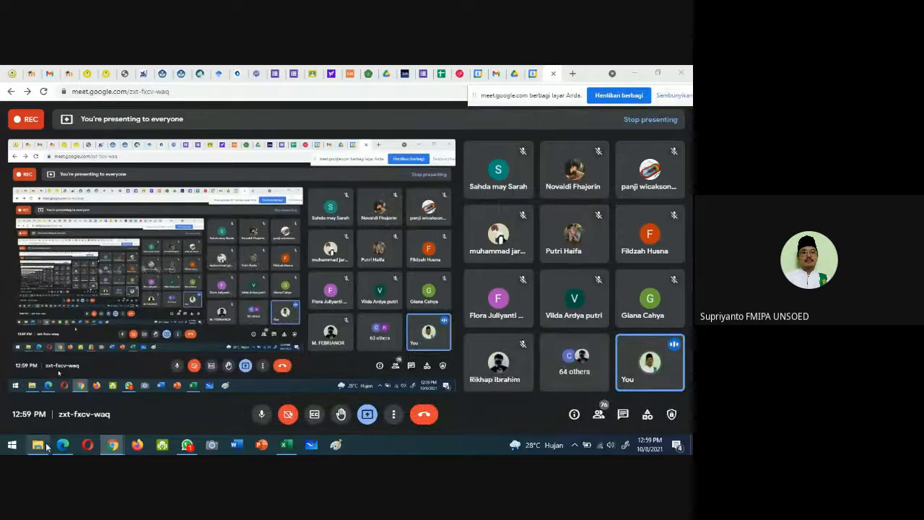
left_click(42, 446)
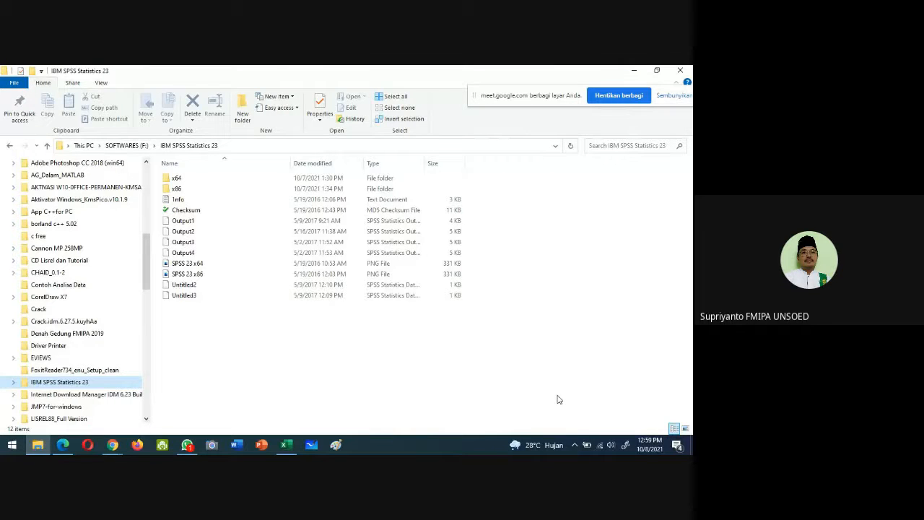
Disable the Smadav antivirus protection until restart
left_click(576, 445)
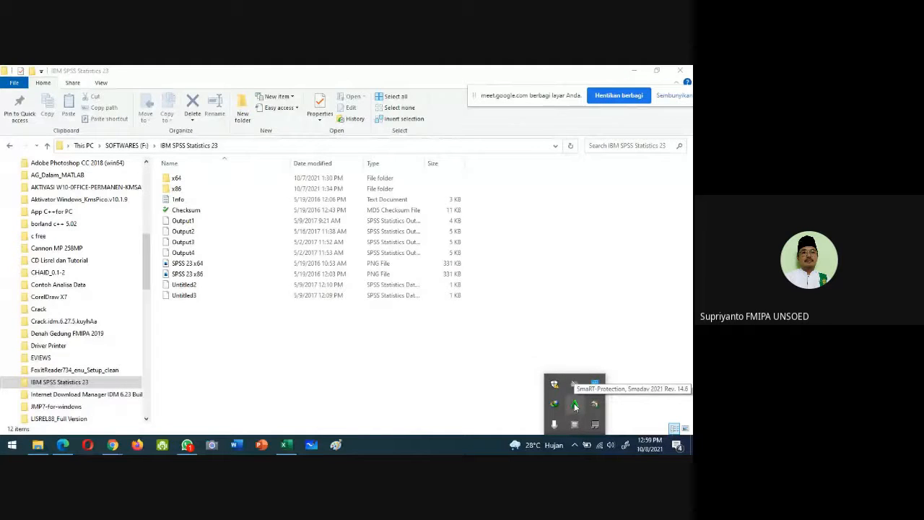
right_click(575, 407)
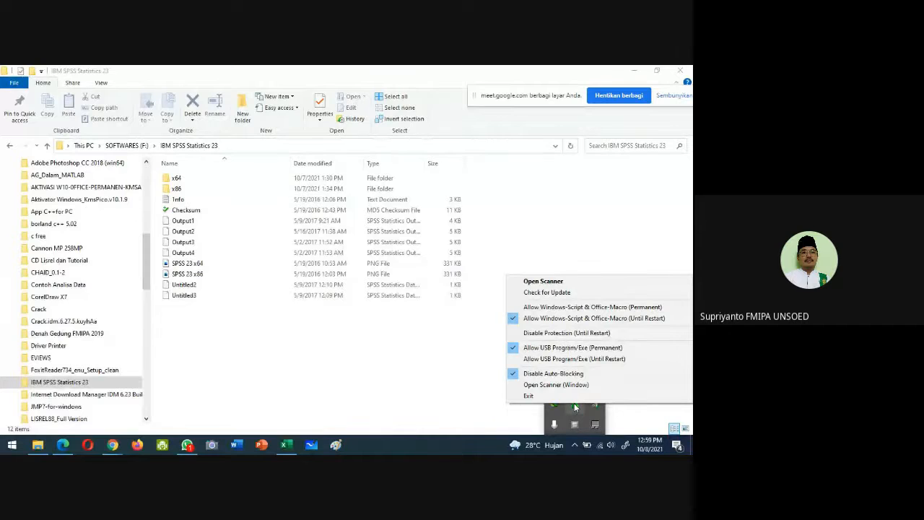
left_click(515, 336)
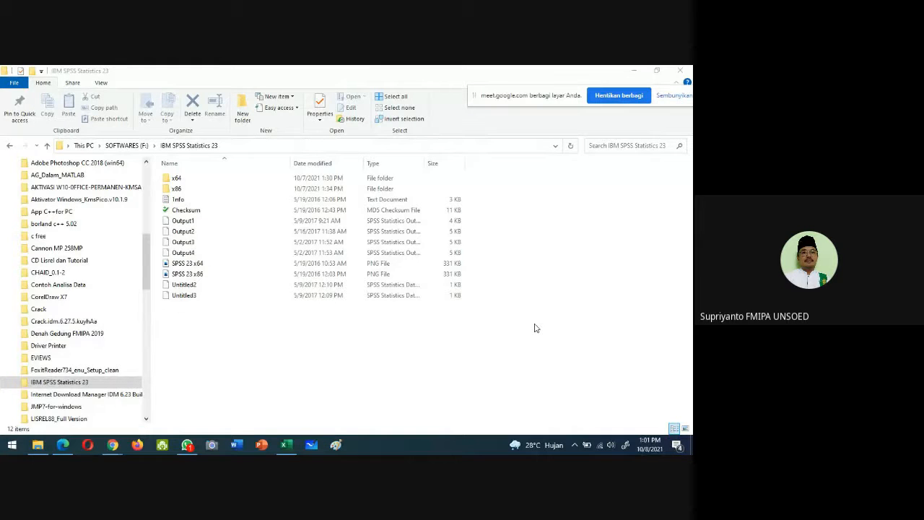
Launch the IBM SPSS Statistics 23 Windows Installer package from the x64 subfolder
left_click(13, 382)
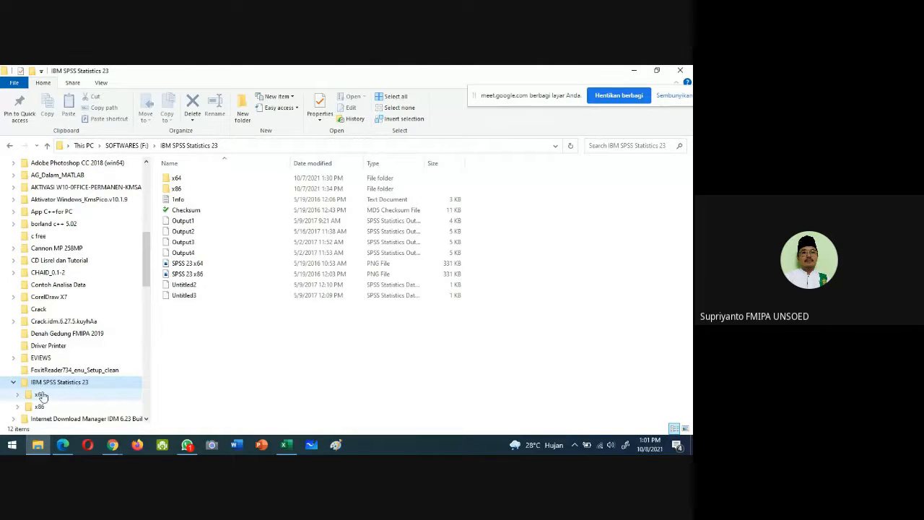
left_click(39, 395)
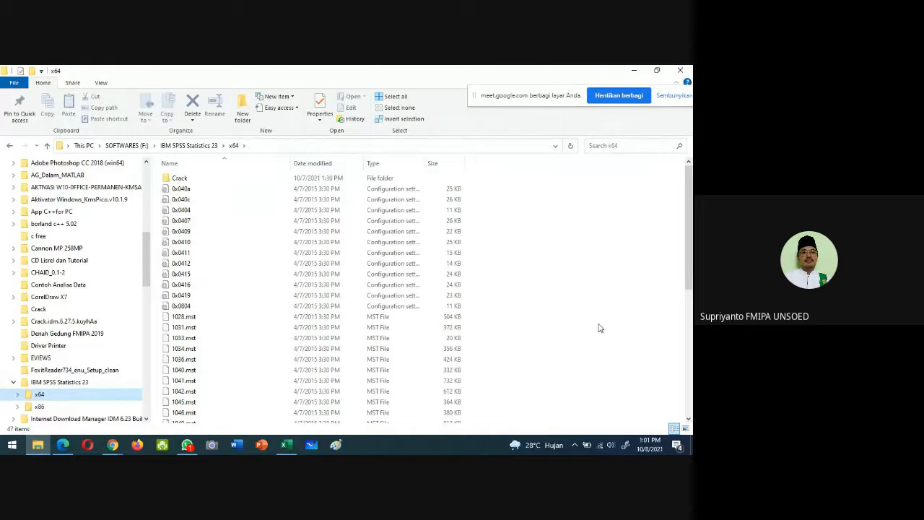
left_click(606, 278)
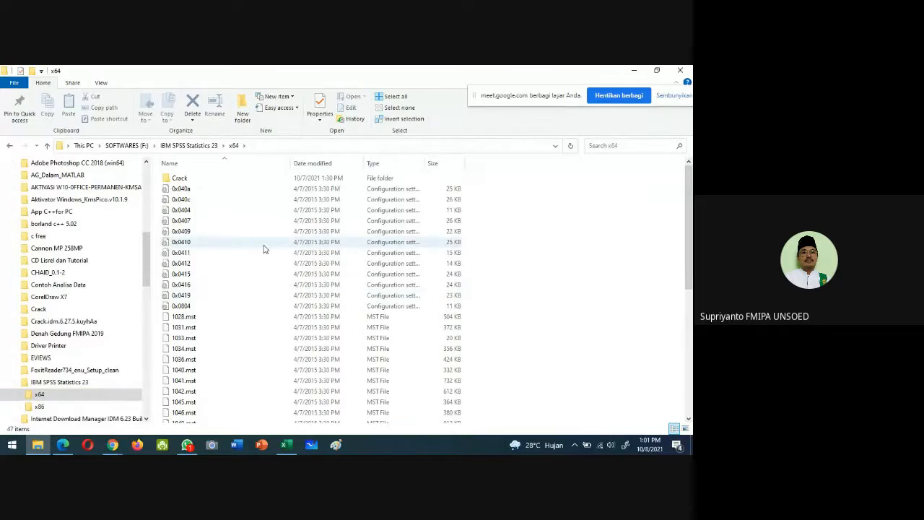
scroll(241, 221, "down", 7)
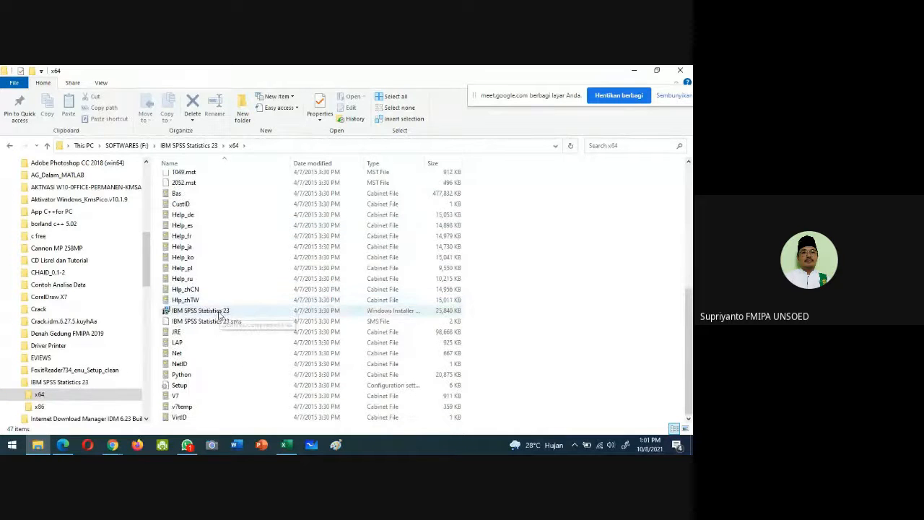
scroll(224, 303, "up", 7)
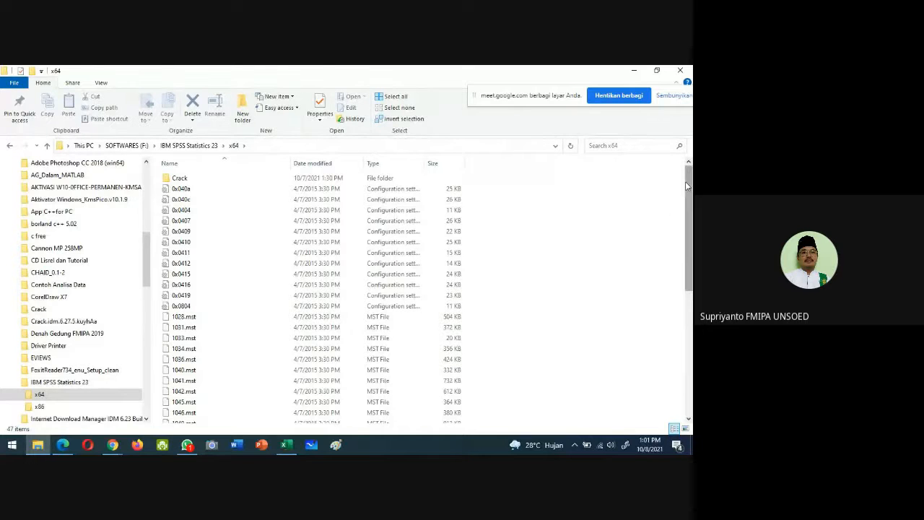
left_click_drag(689, 183, 690, 312)
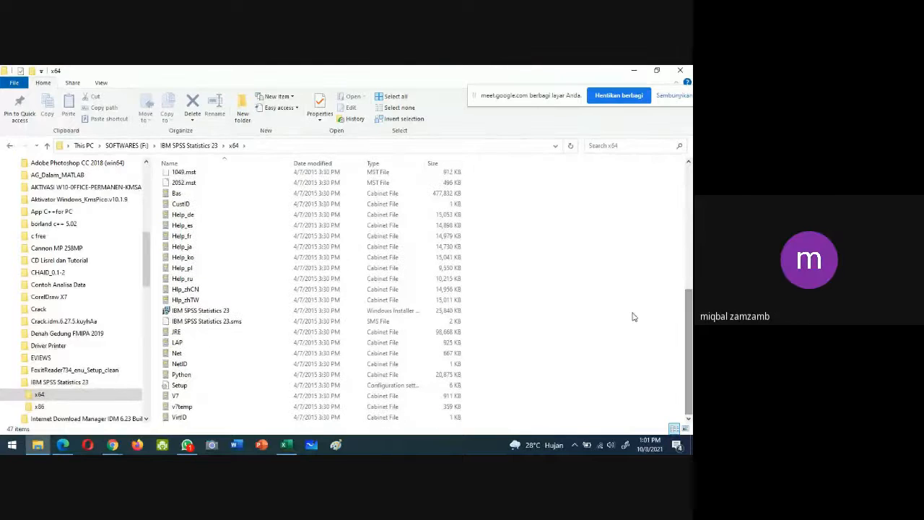
left_click(213, 313)
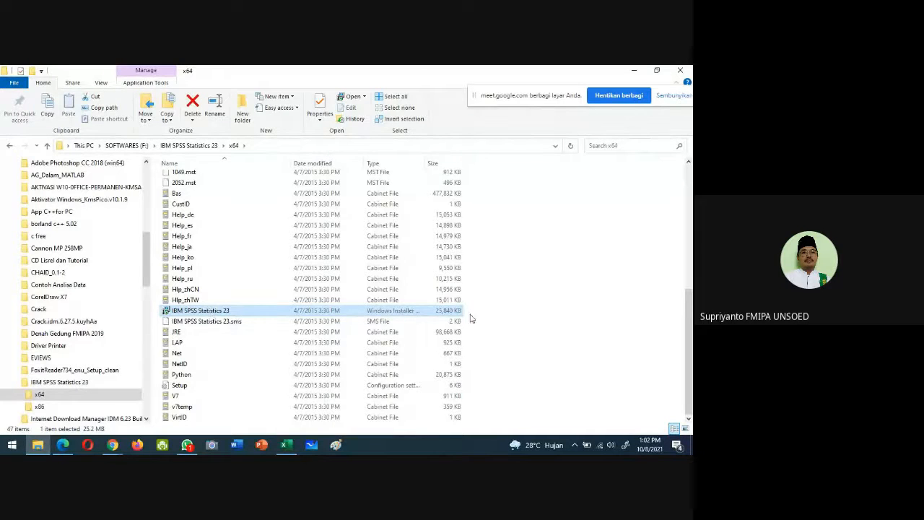
double_click(225, 314)
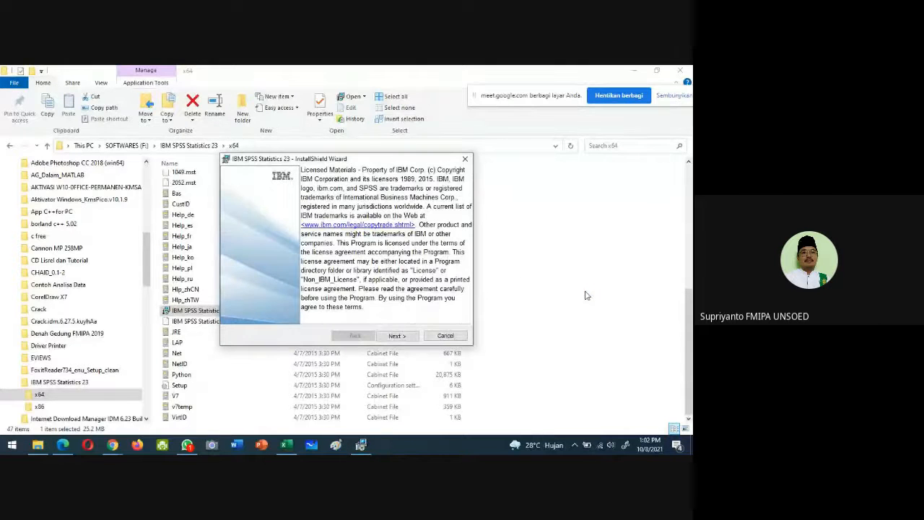
Continue the setup with the authorized user license and accept the terms of the software license agreement
left_click(397, 338)
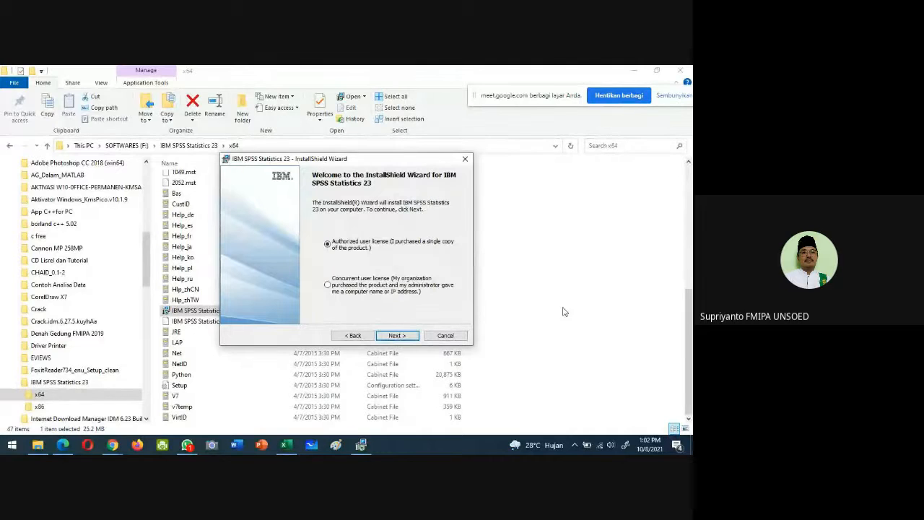
left_click(397, 335)
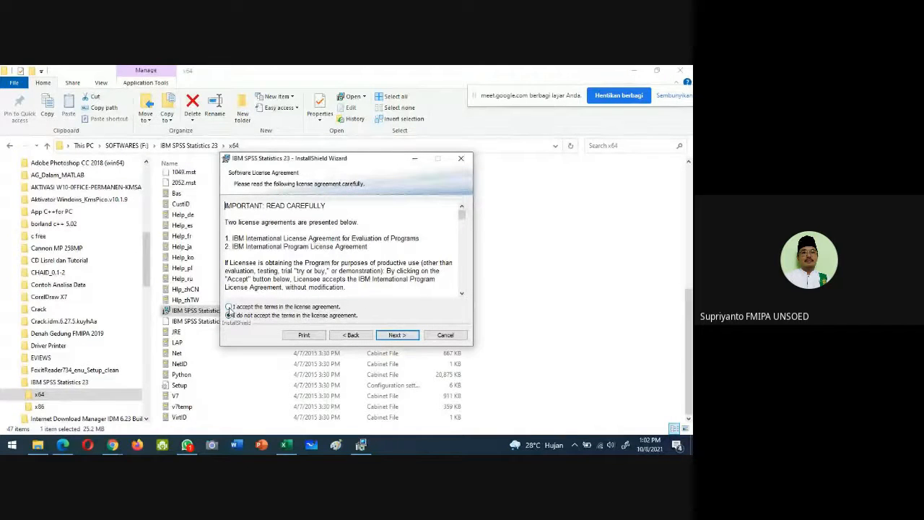
left_click(229, 307)
left_click(396, 335)
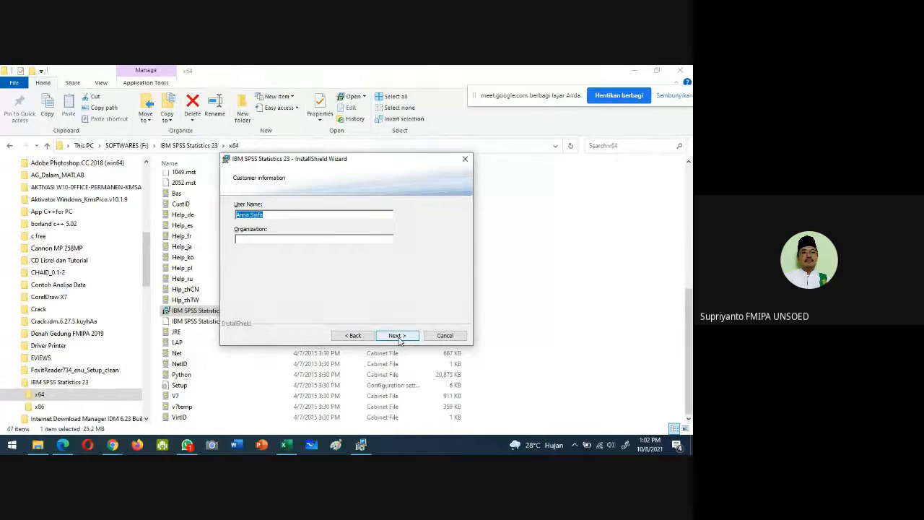
Keep the default customer information and help languages, leave JAWS set to No, and include Essentials for Python
left_click(399, 339)
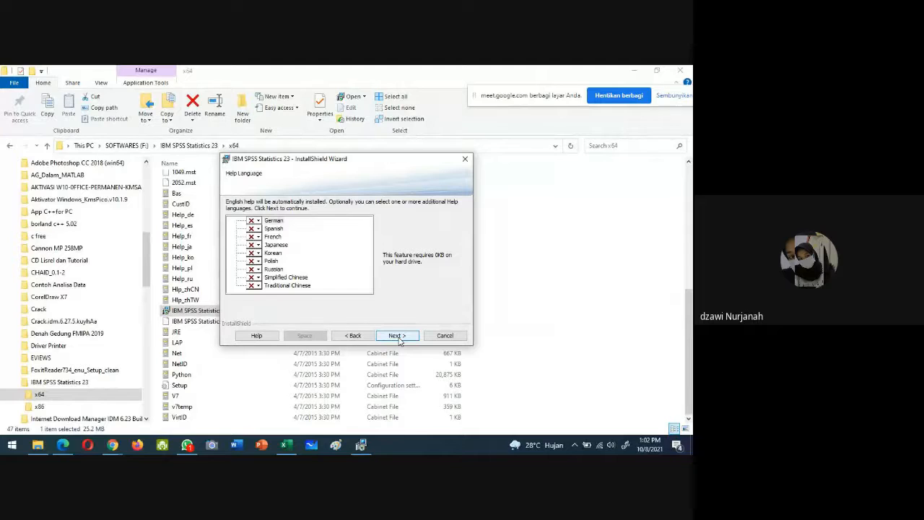
left_click(397, 336)
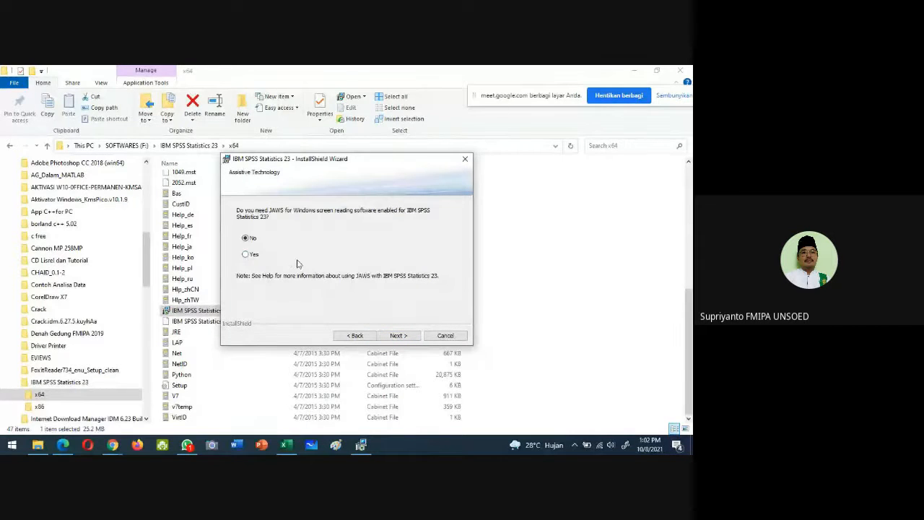
left_click(399, 337)
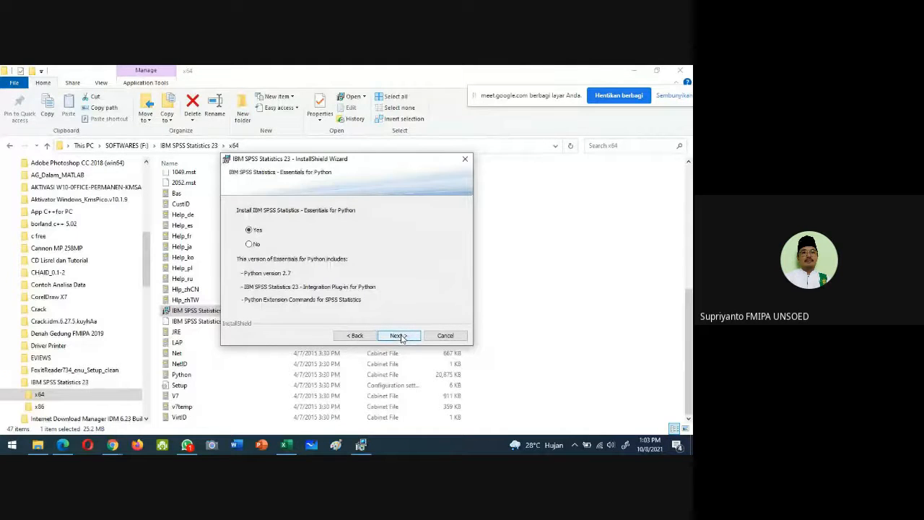
left_click(399, 336)
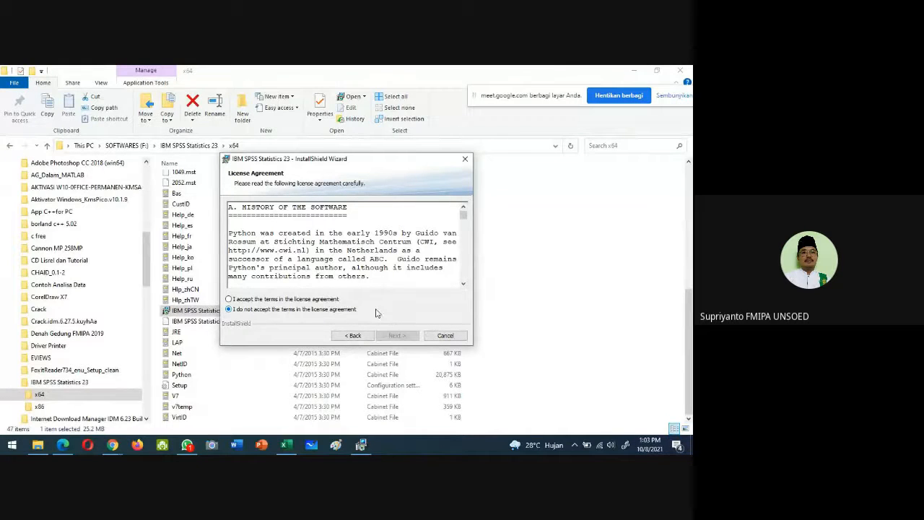
Accept the Python and International Program license agreements and start the installation
left_click(229, 299)
left_click(393, 336)
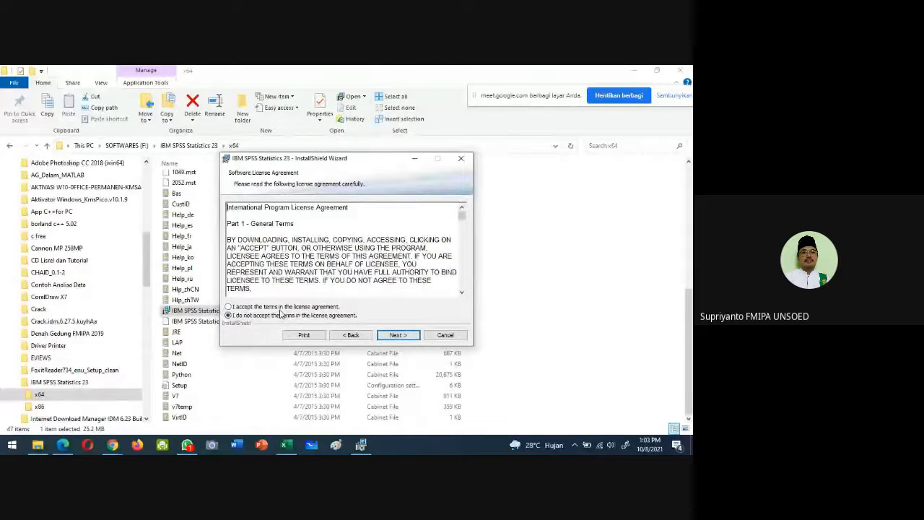
left_click(230, 307)
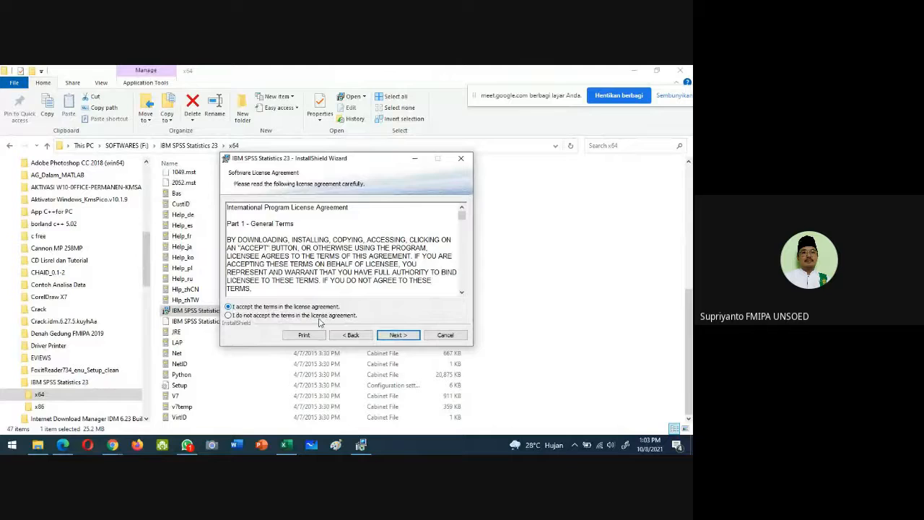
left_click(399, 335)
left_click(398, 336)
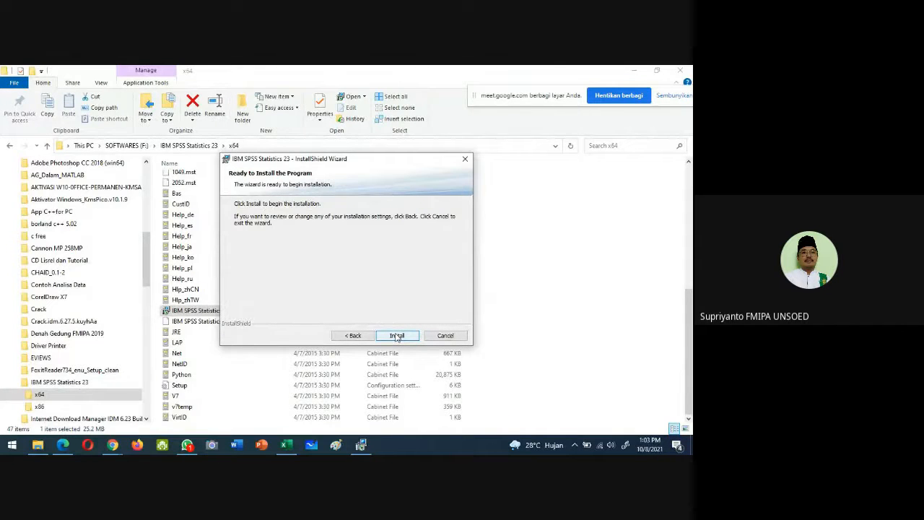
left_click(398, 337)
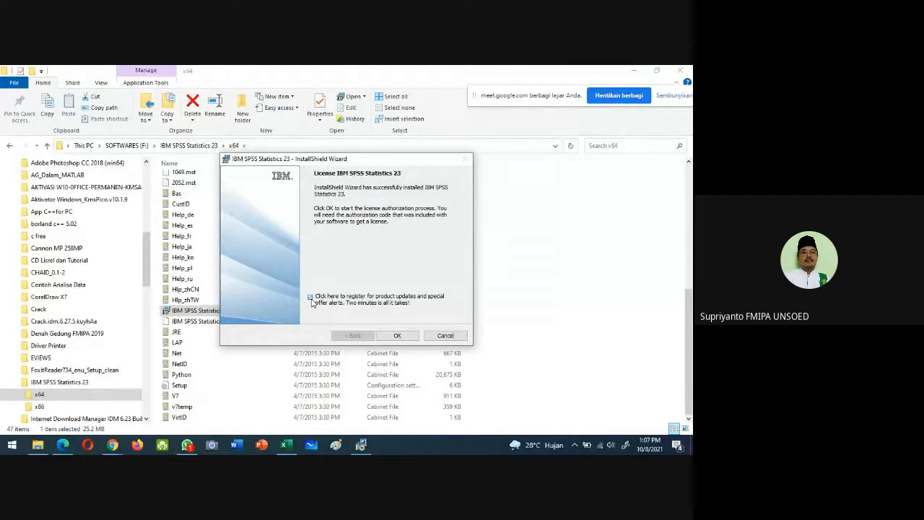
Decline registration for product updates and proceed to code entry with the License my product now option
left_click(312, 301)
left_click(399, 336)
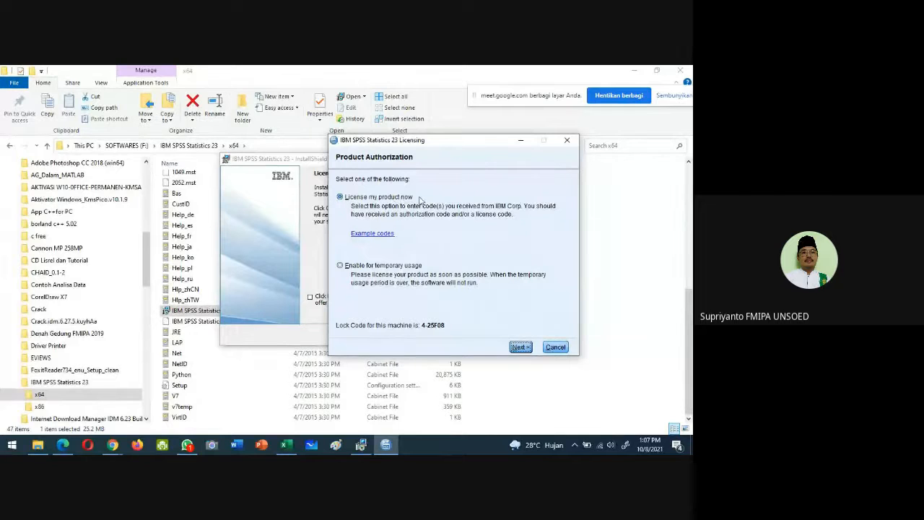
left_click(522, 348)
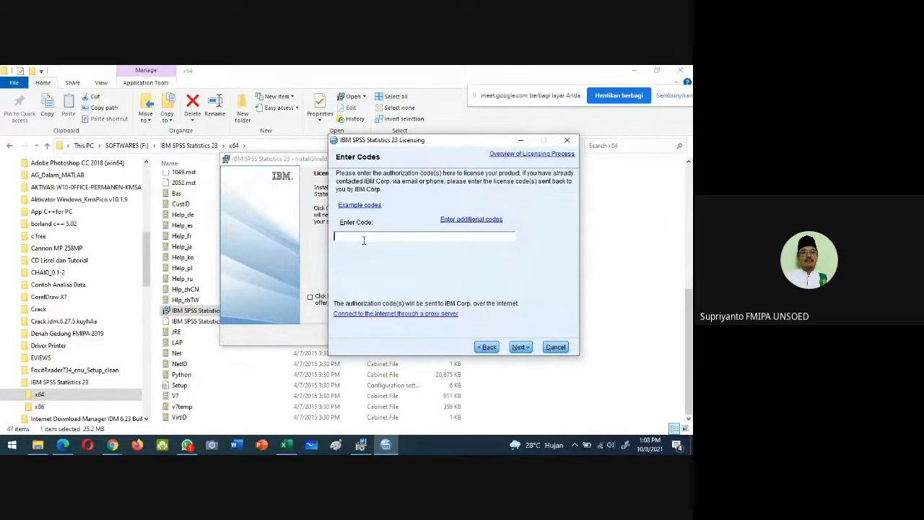
Open the Serial text file from the Crack folder inside x64
left_click(39, 394)
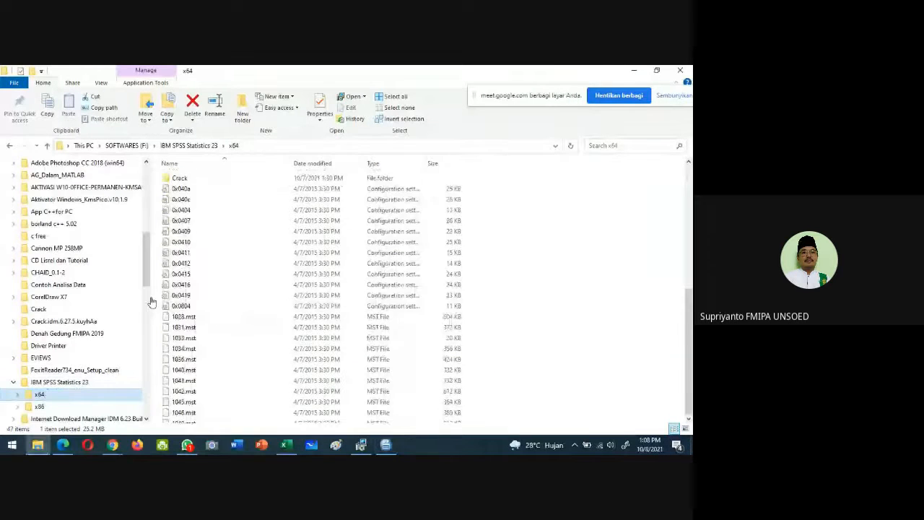
left_click(181, 180)
double_click(180, 181)
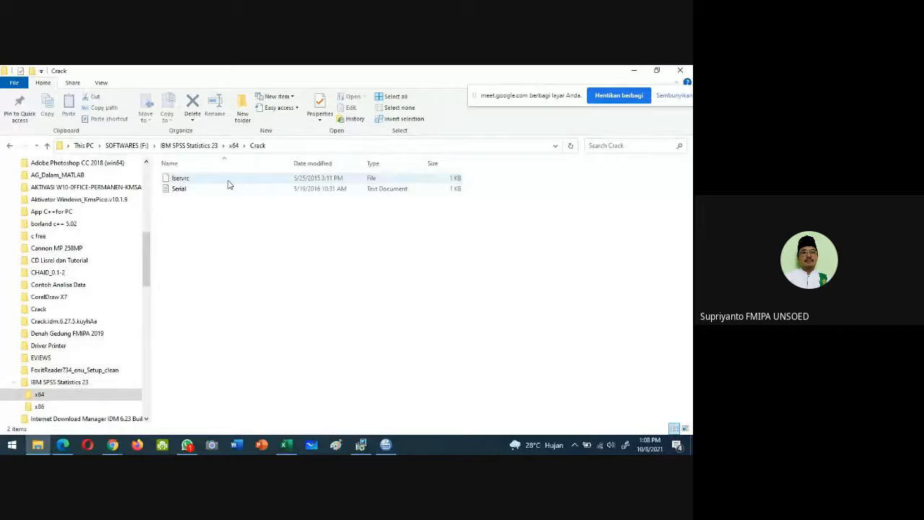
left_click(178, 192)
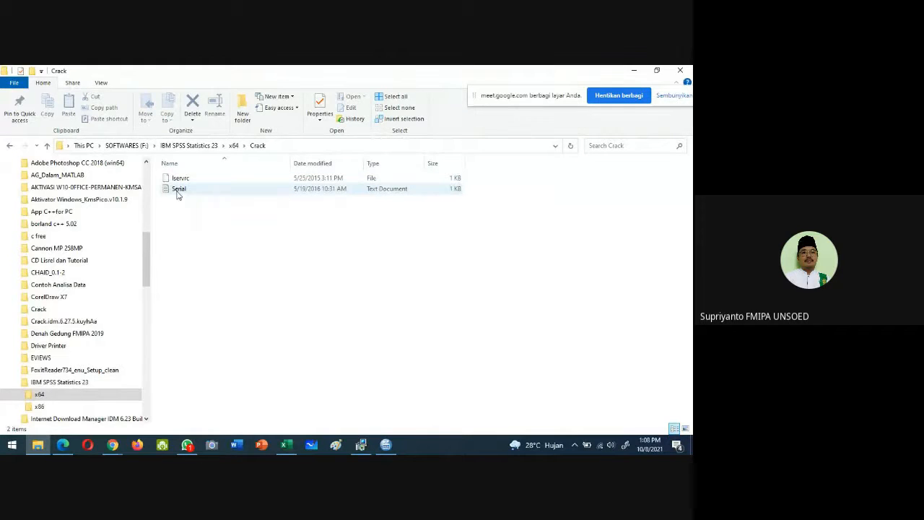
double_click(178, 191)
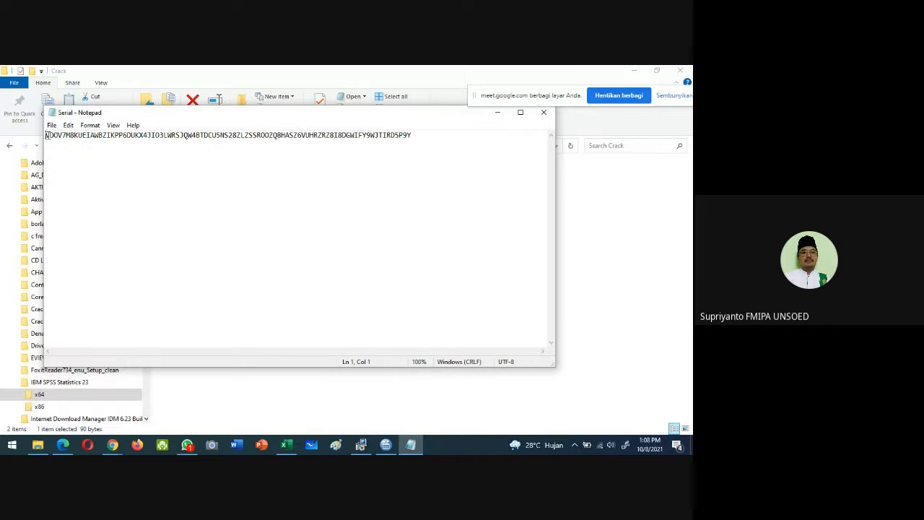
Copy the license code from the Serial text file into the licensing wizard's Enter Code field and submit it
left_click_drag(46, 135, 417, 135)
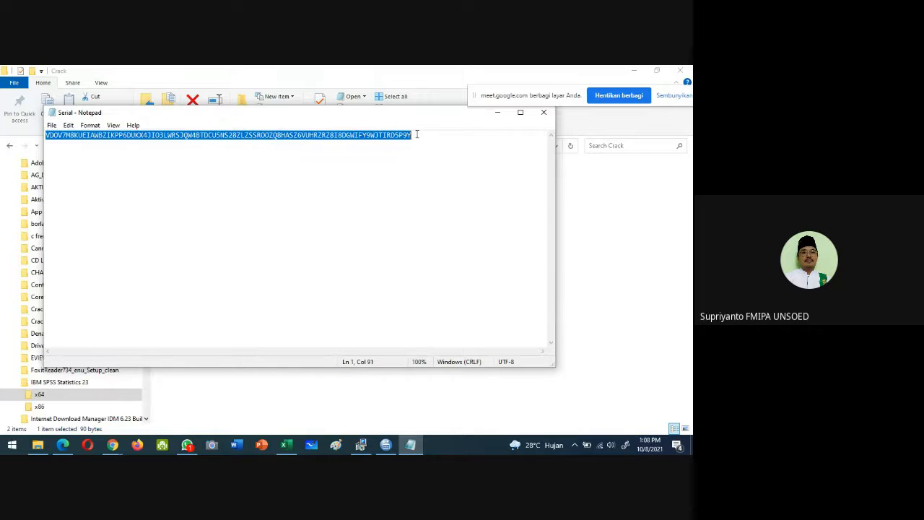
left_click(68, 125)
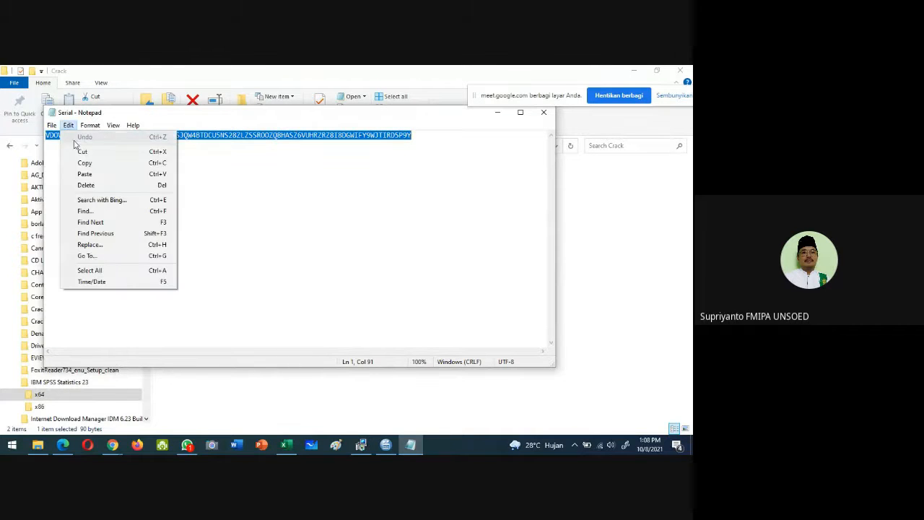
left_click(83, 161)
left_click(239, 293)
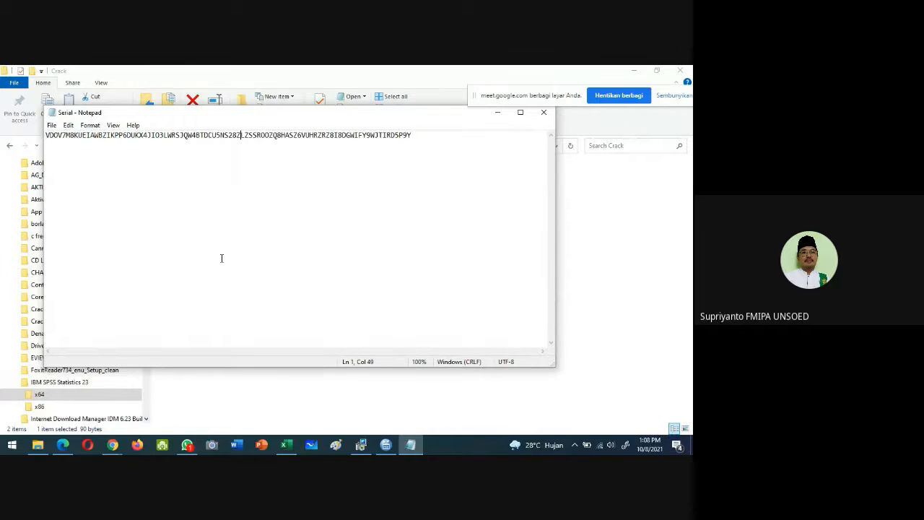
left_click(385, 445)
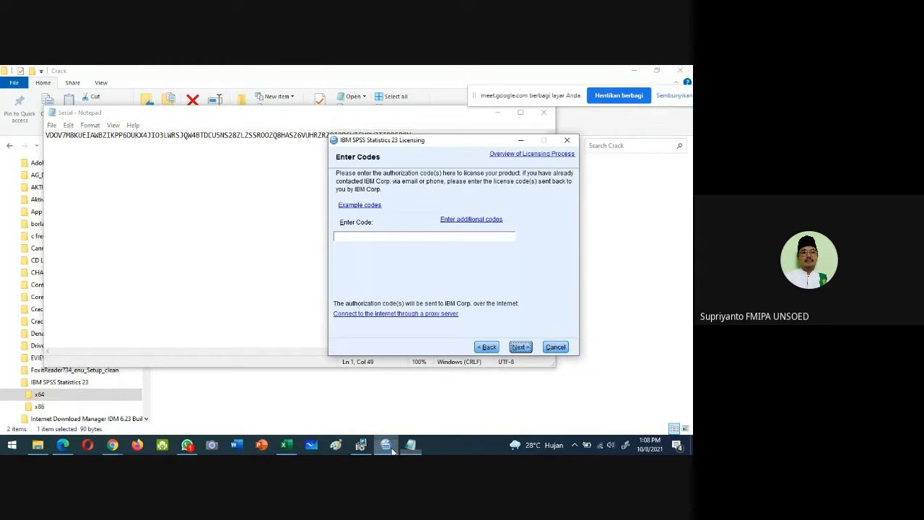
left_click(347, 235)
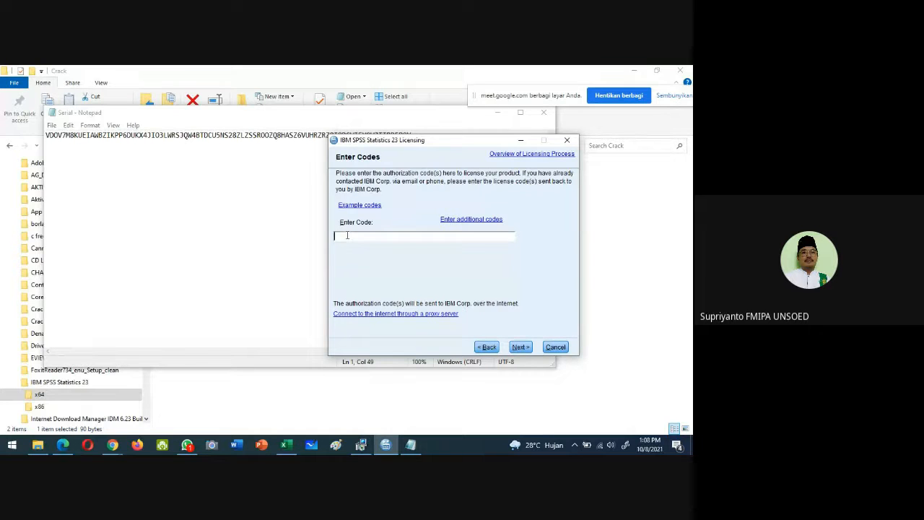
key("ctrl+v")
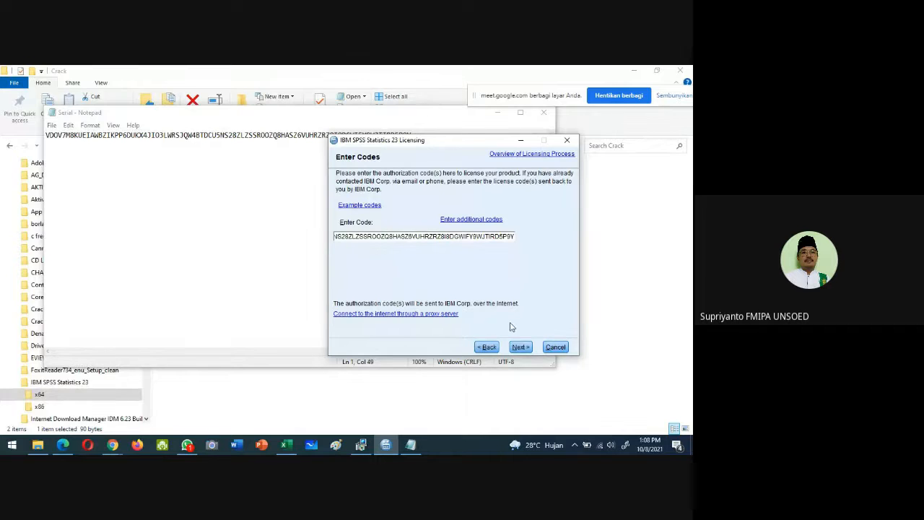
left_click(521, 347)
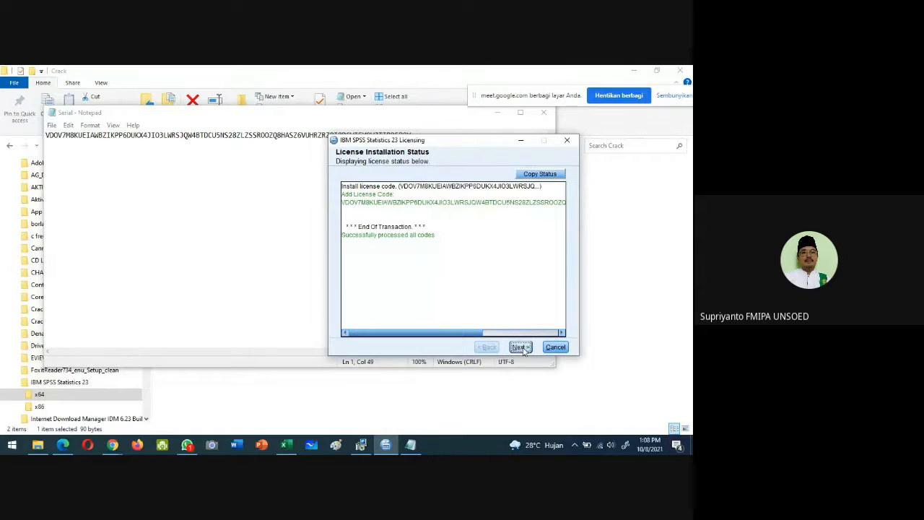
Finish the licensing wizard and accept the installer's request to restart the system
left_click(523, 350)
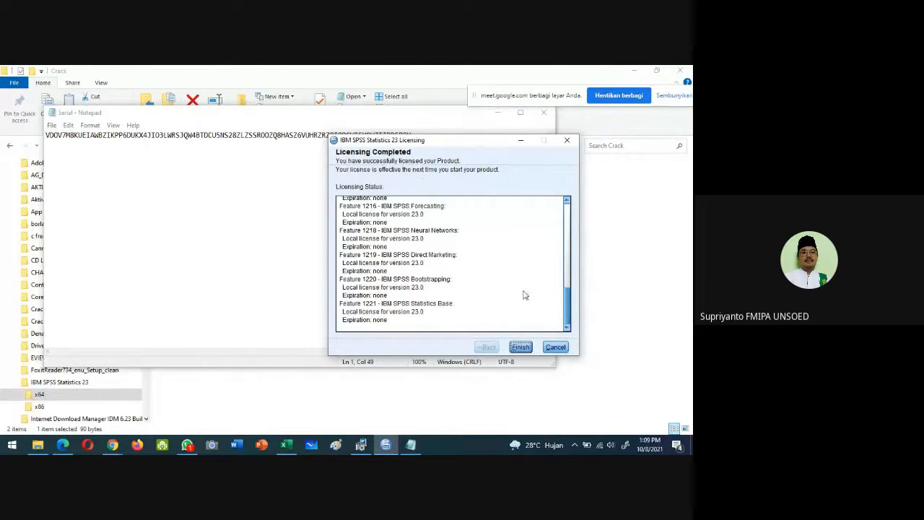
left_click(521, 347)
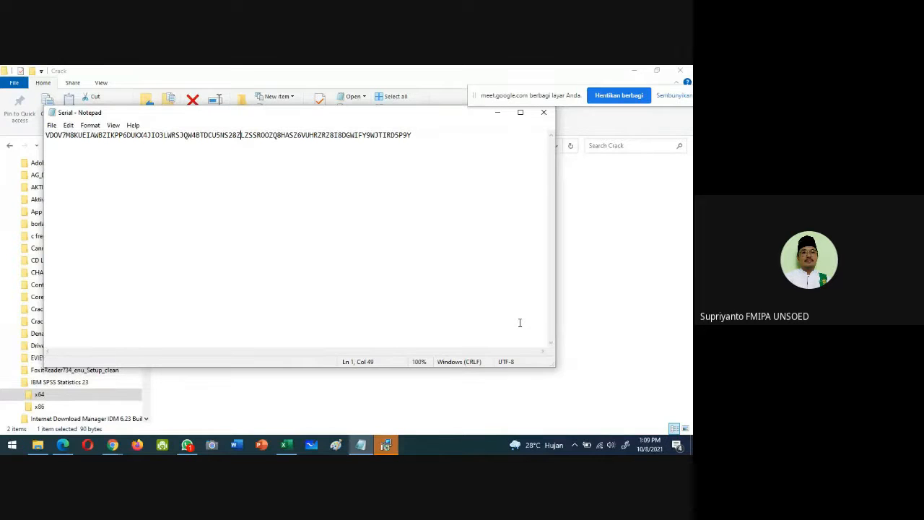
left_click(388, 445)
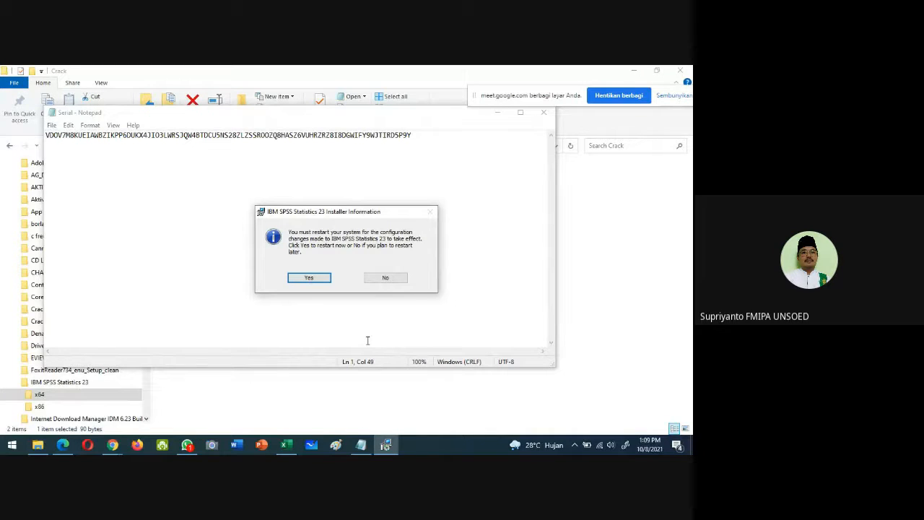
left_click(309, 279)
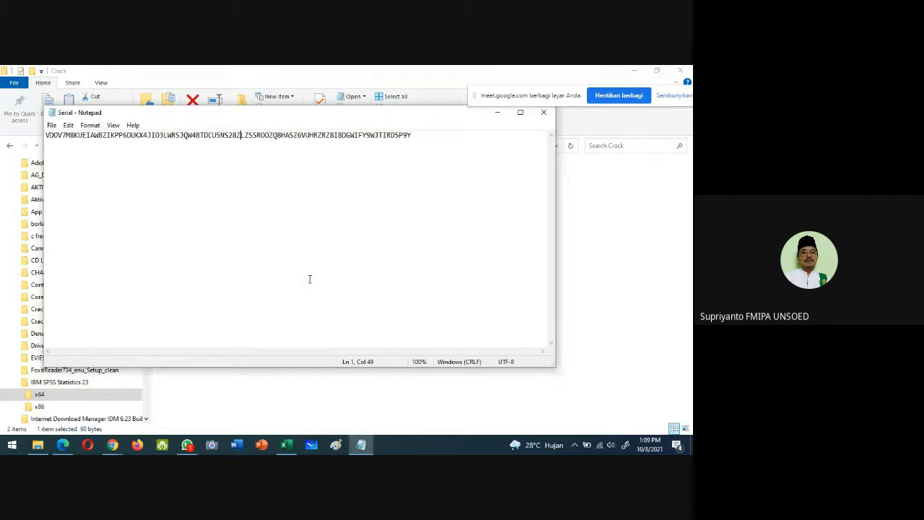
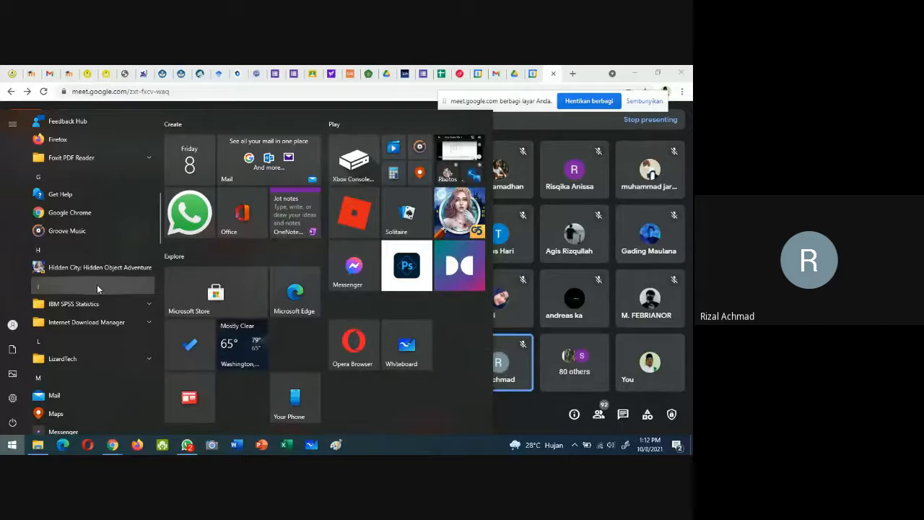
Launch IBM SPSS Statistics 23 from the installed programs
left_click(54, 306)
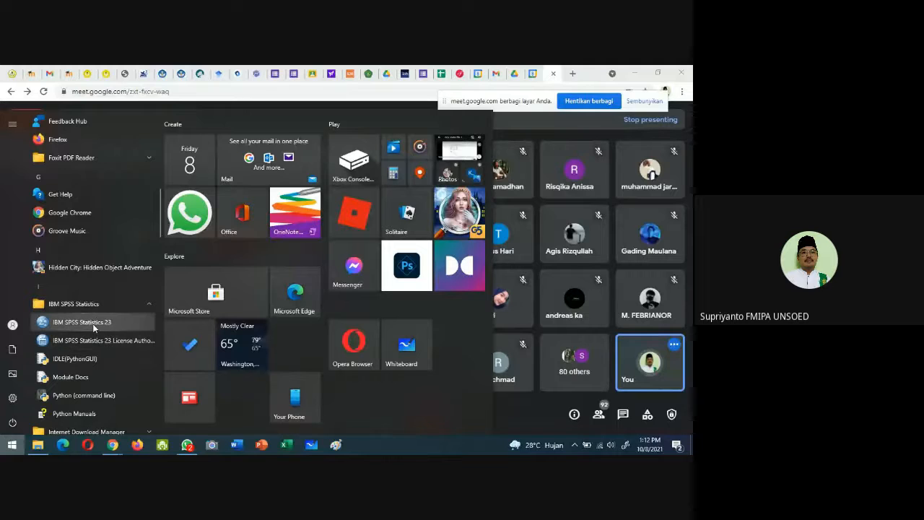
left_click(93, 328)
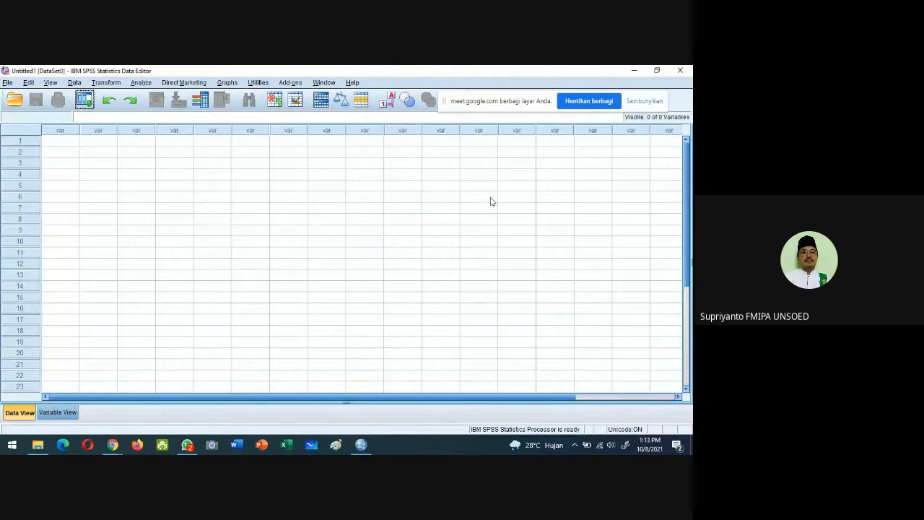
left_click(150, 224)
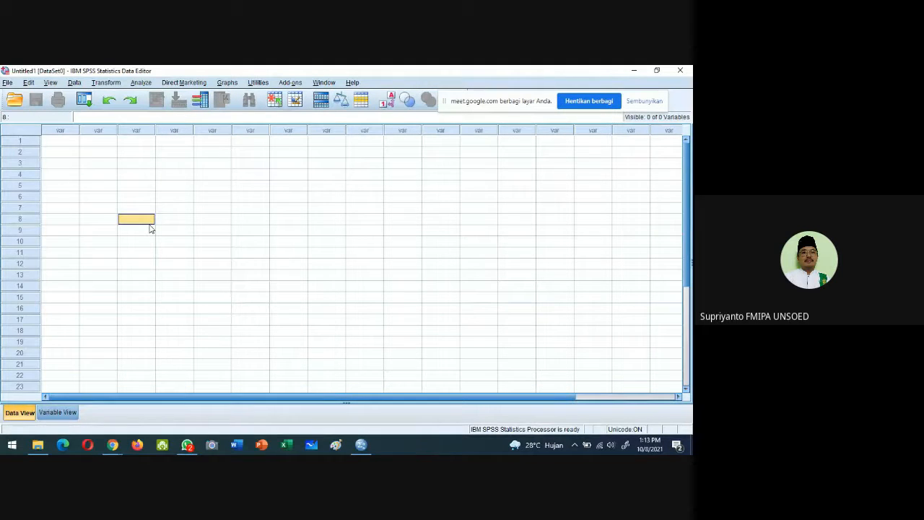
left_click(78, 178)
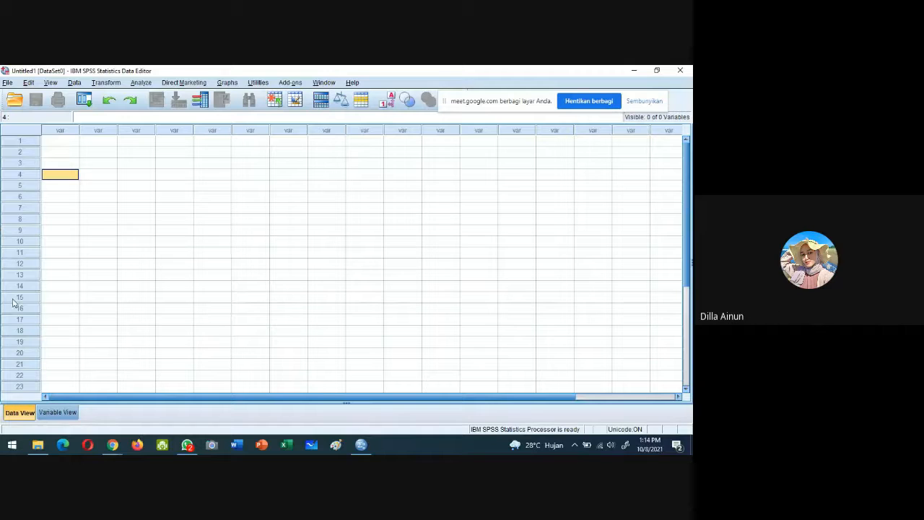
mouse_move(113, 447)
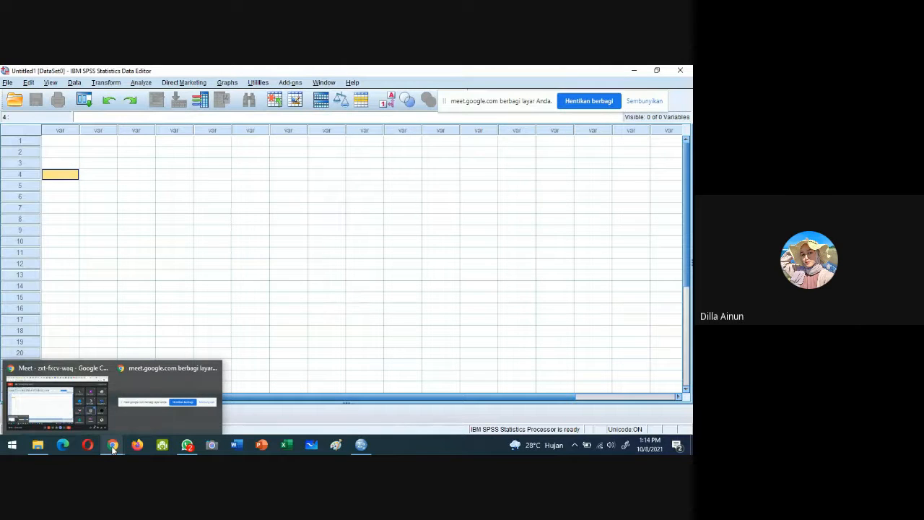
left_click(57, 412)
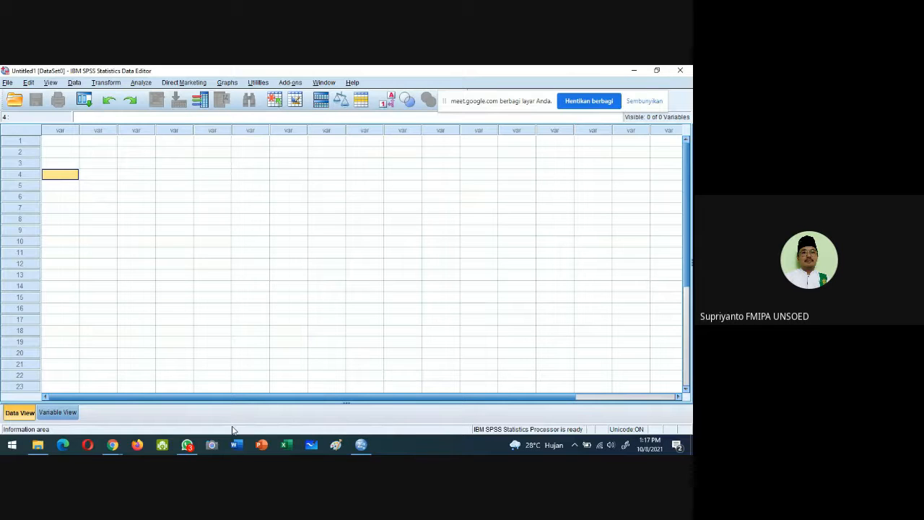
left_click(121, 332)
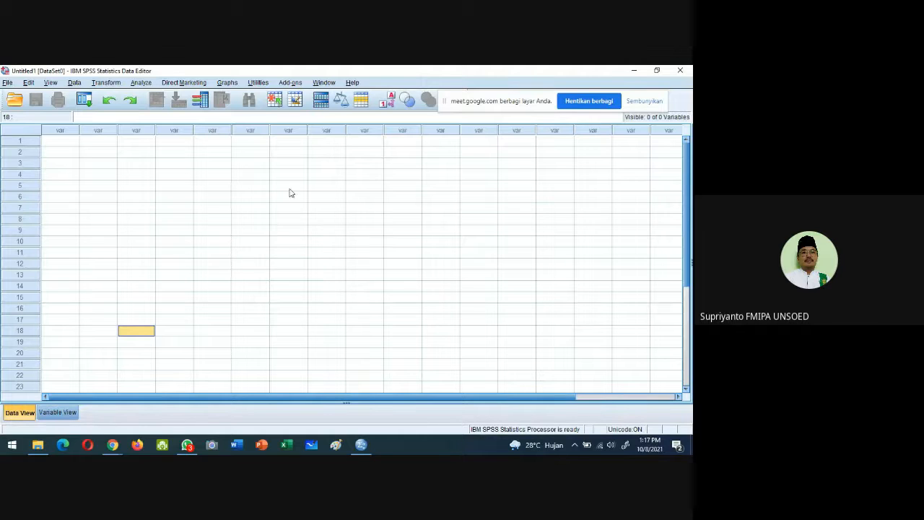
left_click(212, 208)
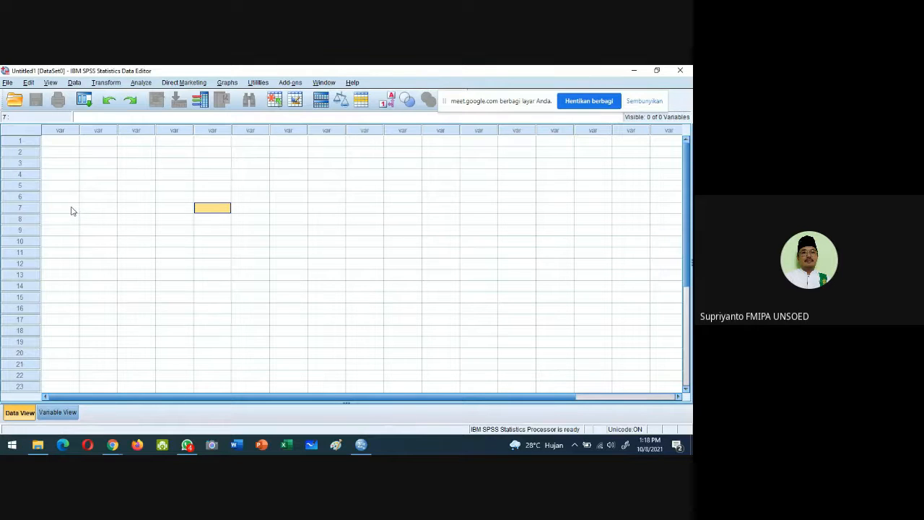
Define a first variable named JK in Variable View, check its type options and keep it Numeric
left_click(60, 415)
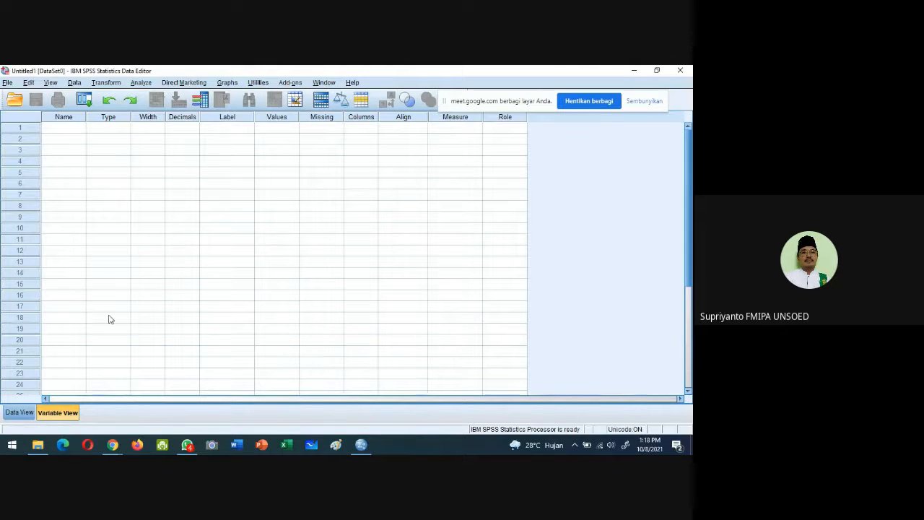
left_click(58, 129)
type("JK")
key("Tab")
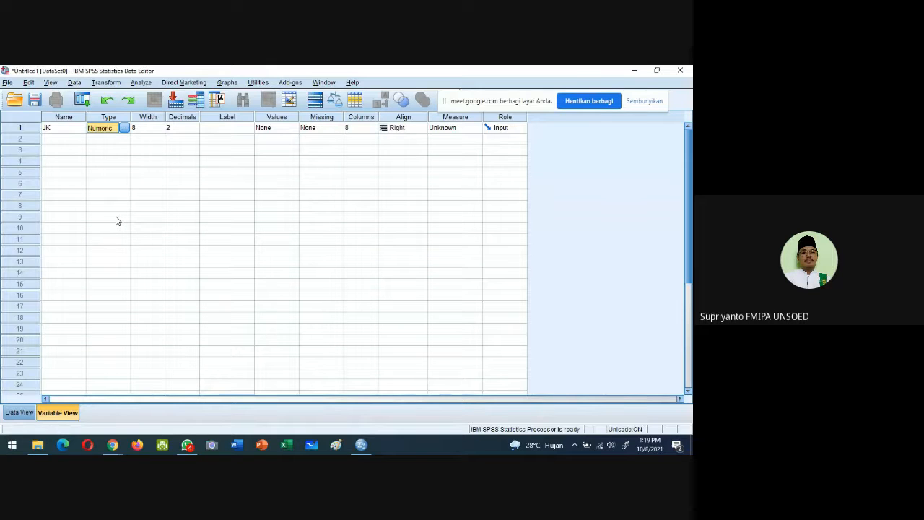
left_click(124, 128)
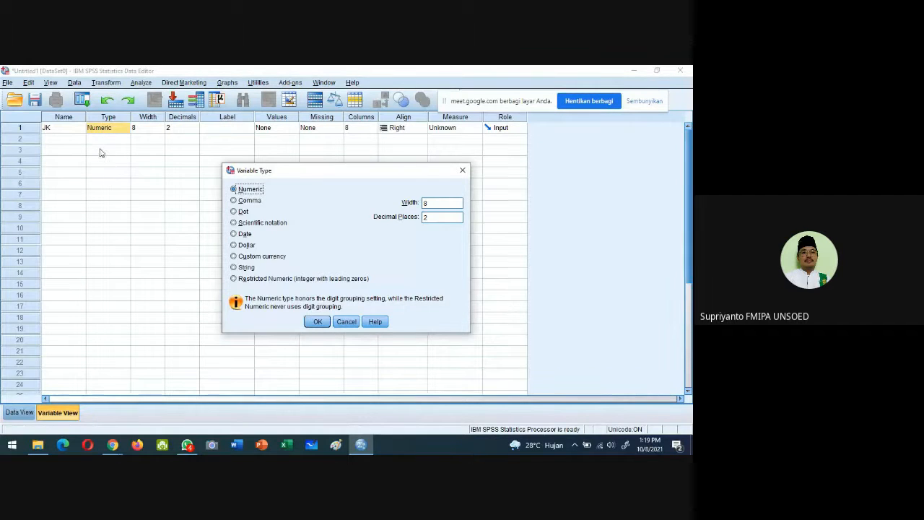
left_click(346, 322)
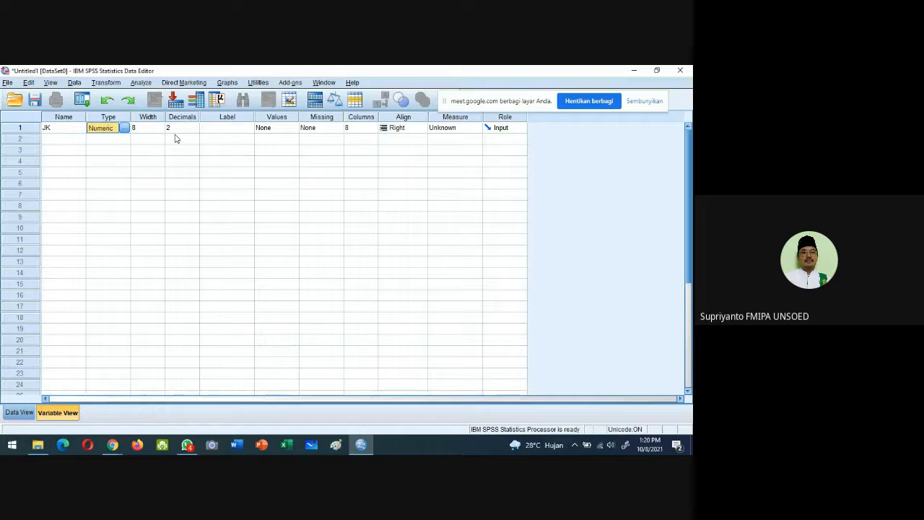
Set the JK variable's decimals to 0 and its label to Jenis Kelamin
left_click(172, 129)
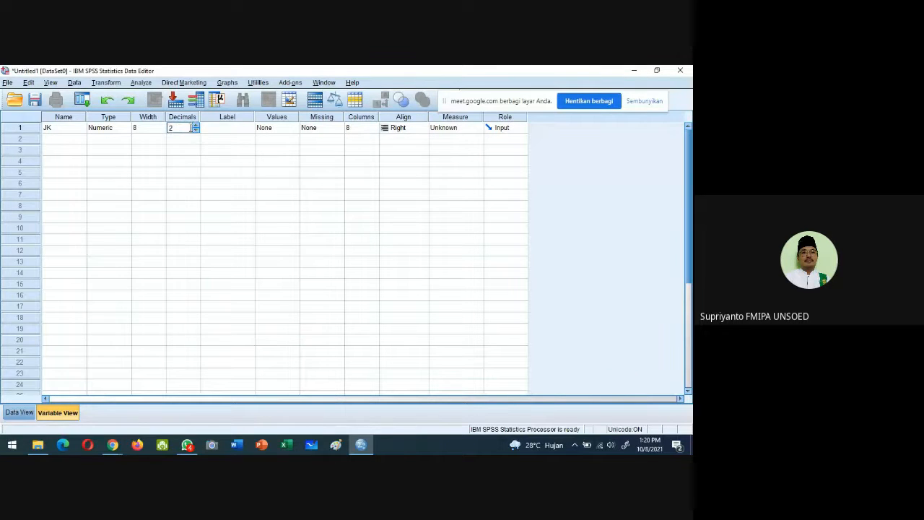
left_click(195, 131)
left_click(195, 131)
left_click(234, 131)
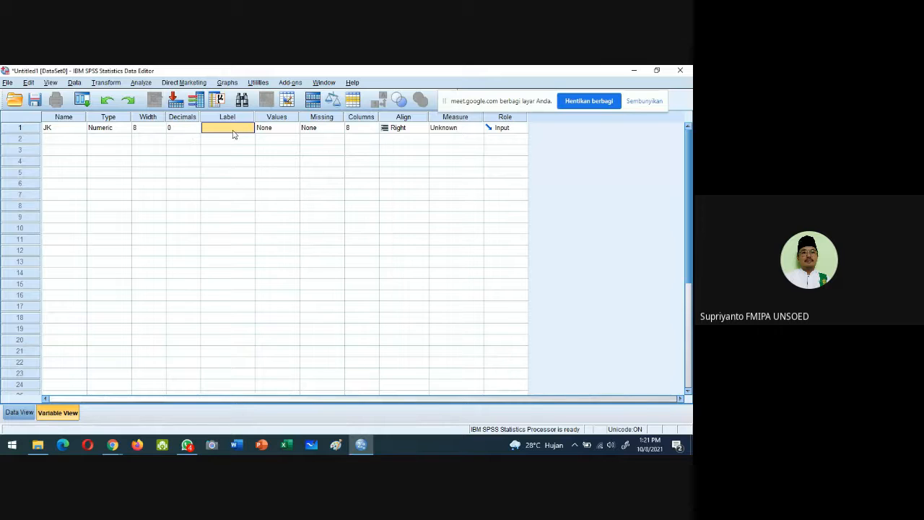
type("Jenis Kelamin")
Add a value label to the JK variable that assigns Laki-Laki to value 1
left_click(271, 131)
left_click(292, 128)
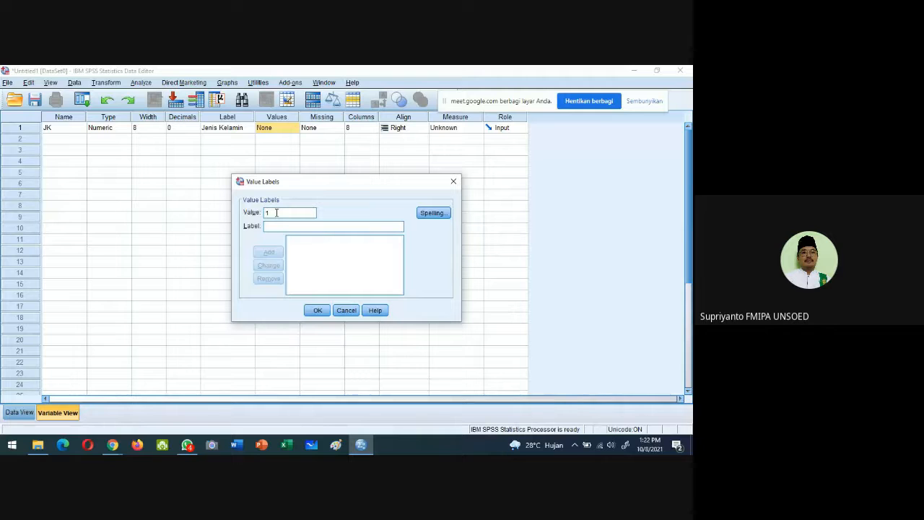
left_click(274, 227)
type("laki")
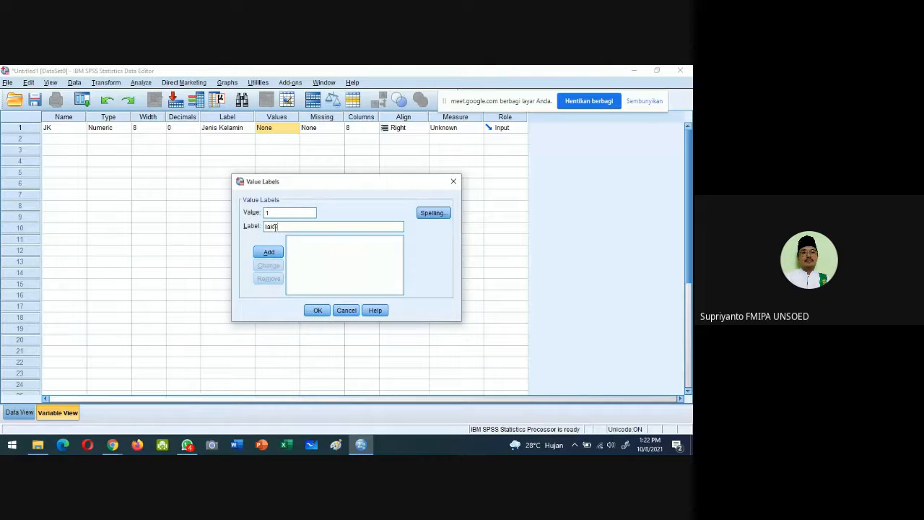
type("-laki")
type("L")
key("Delete")
left_click(267, 251)
Add a second value label for JK that assigns Perempuan to value 2
type("2")
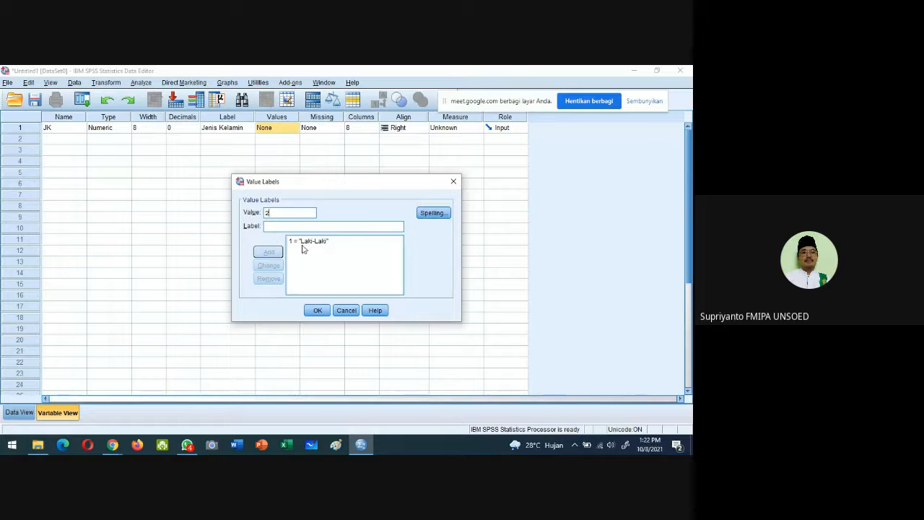
left_click(272, 226)
type("P")
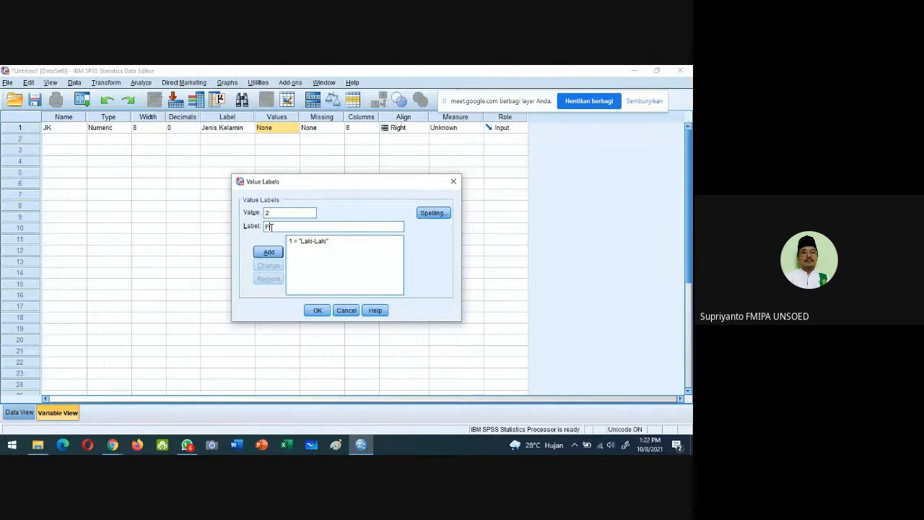
type("erempuan")
left_click(264, 253)
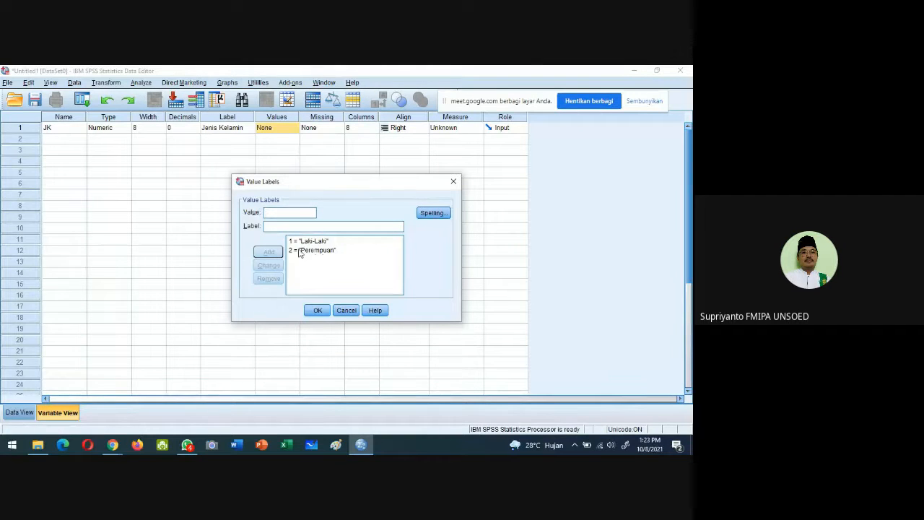
Change the label of value 2 to Wanita
left_click(351, 251)
left_click(322, 252)
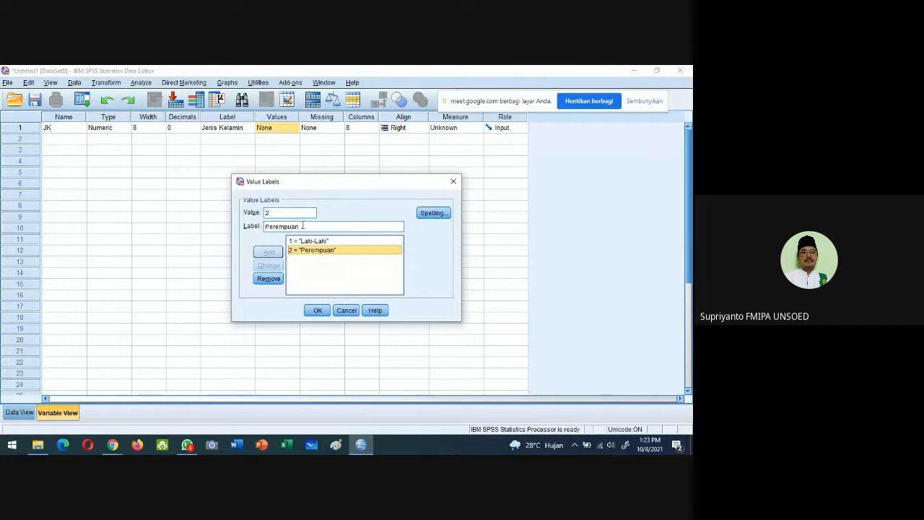
left_click_drag(303, 225, 255, 224)
type("Wani")
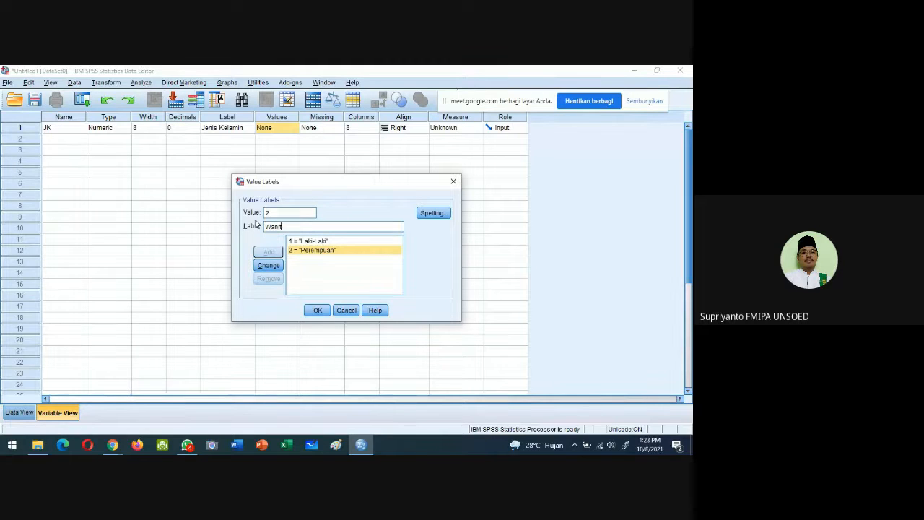
type("ta")
left_click(268, 266)
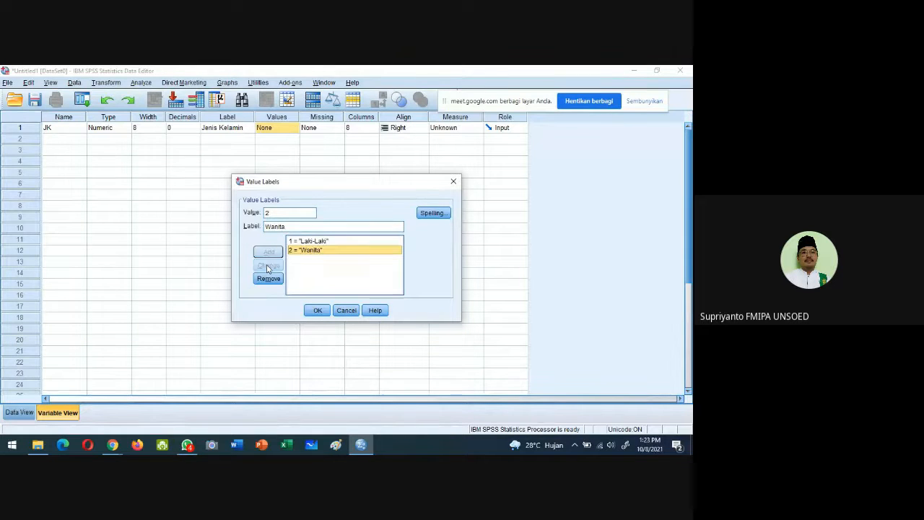
Change the label of JK's value 1 to Pria and confirm the variable's value labels
left_click(310, 241)
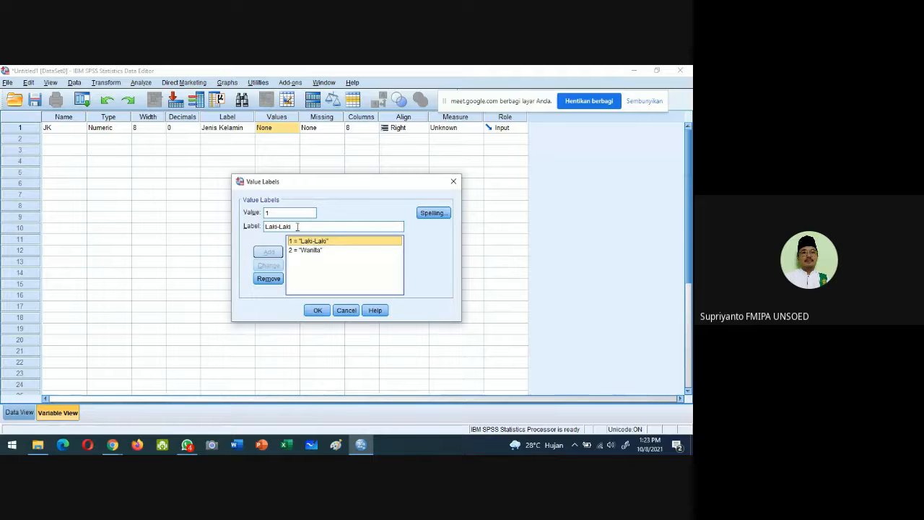
type("Pria")
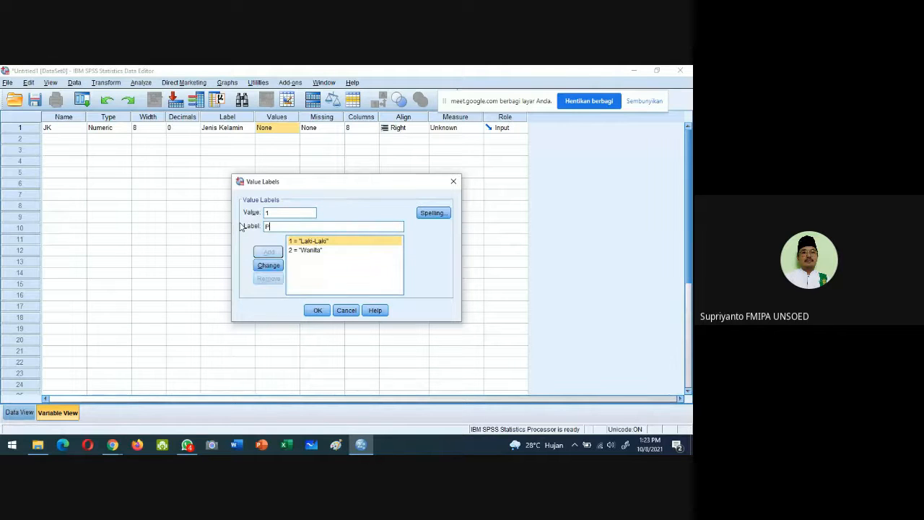
left_click(271, 266)
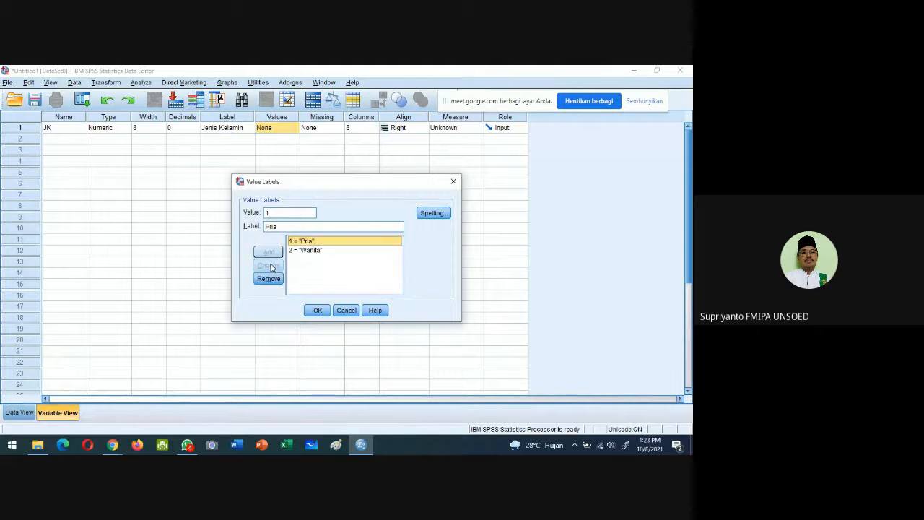
left_click(336, 270)
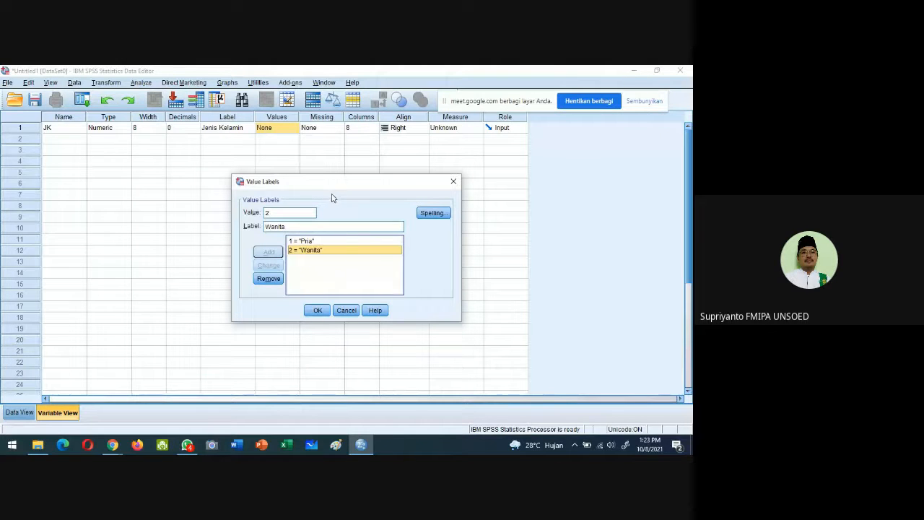
left_click(318, 310)
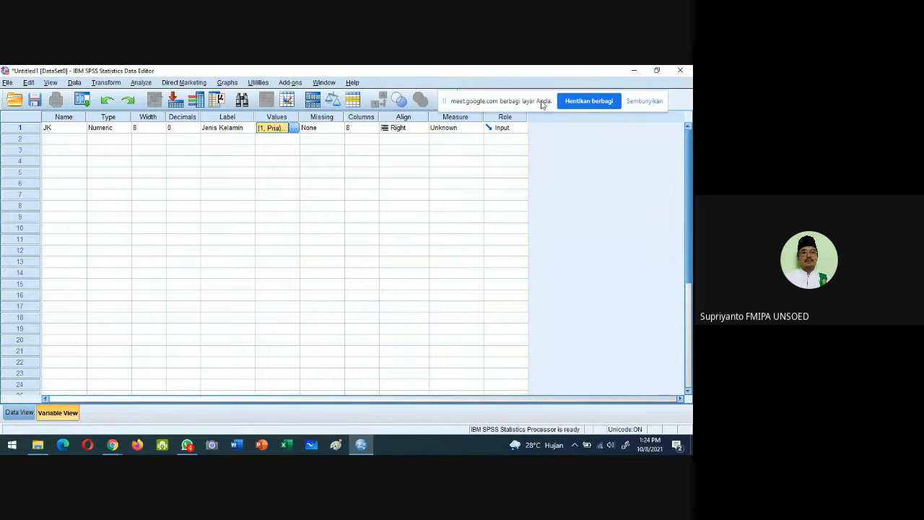
Set the measurement level of the JK variable to Nominal
left_click_drag(542, 100, 555, 79)
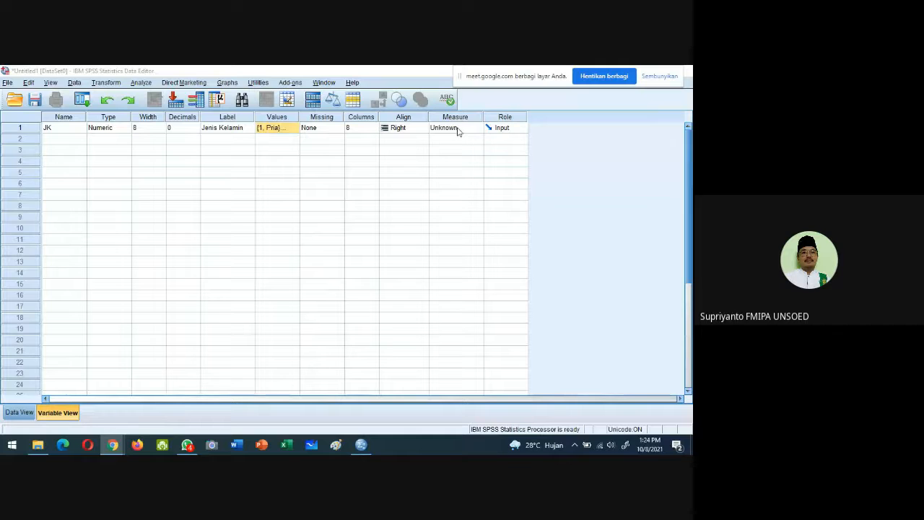
left_click(457, 130)
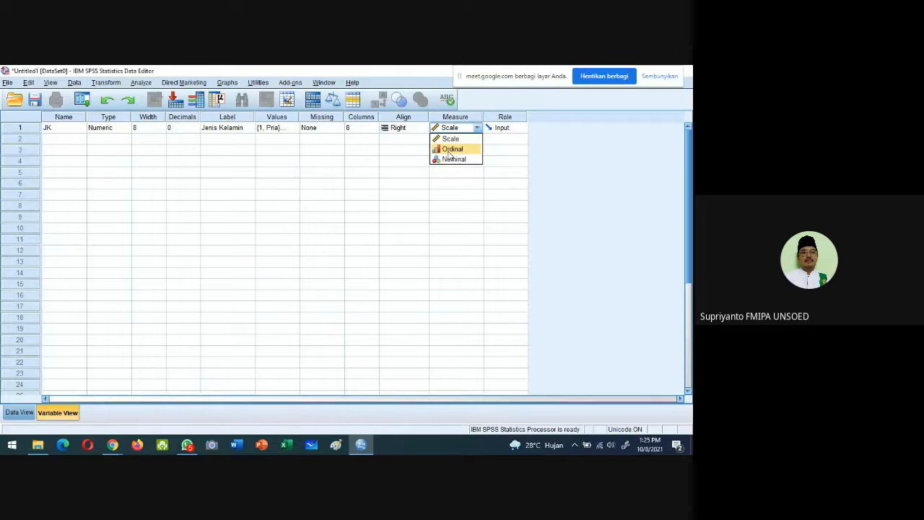
left_click(452, 160)
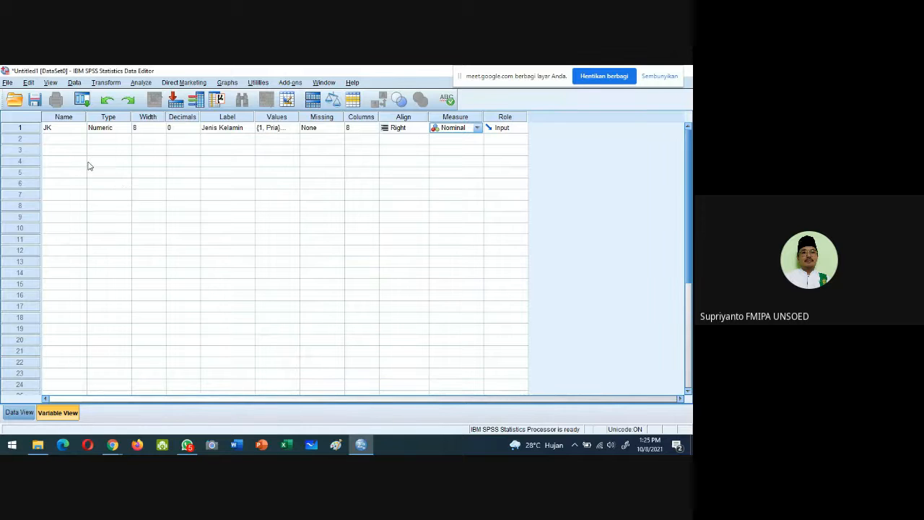
Define a second variable named Rokok in row 2 with 0 decimals
left_click(58, 141)
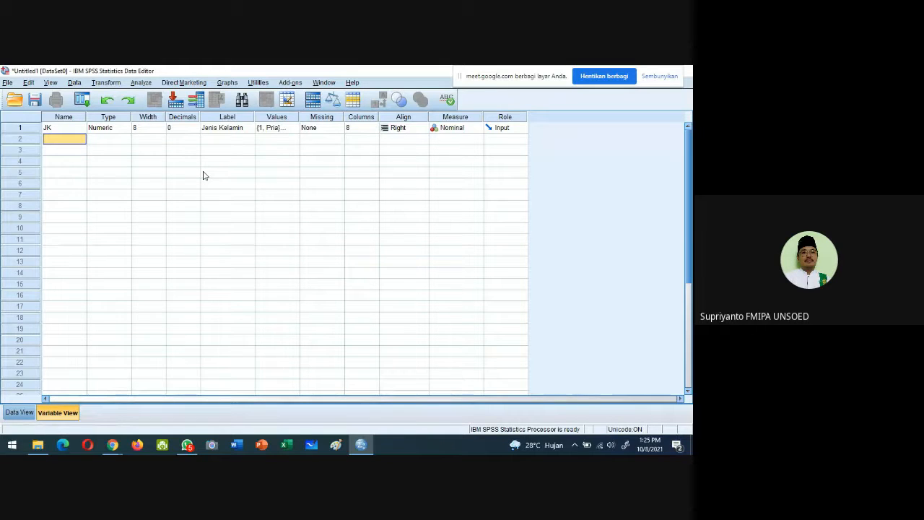
type("Rokok")
key("Tab")
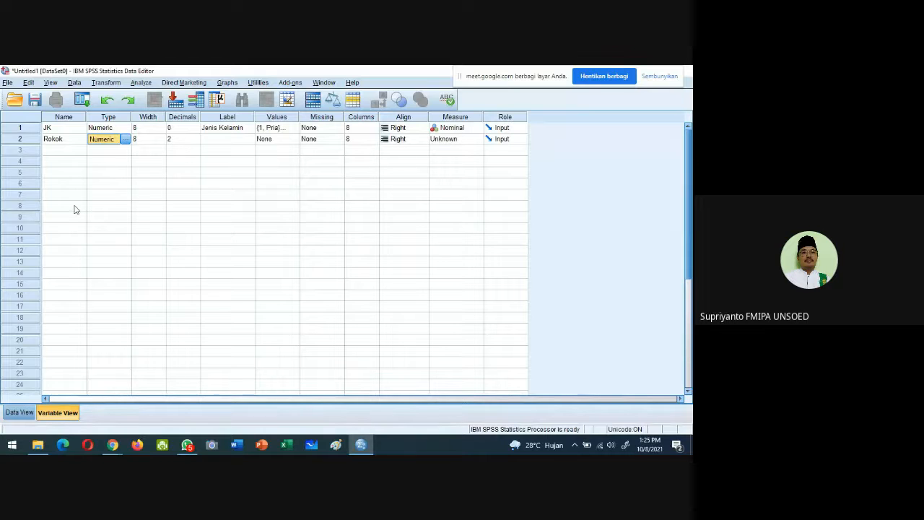
key("Tab")
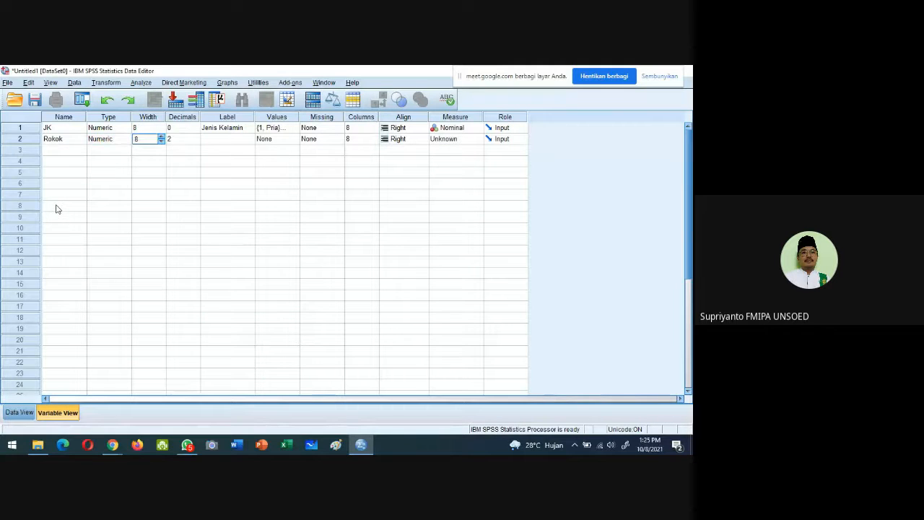
key("Tab")
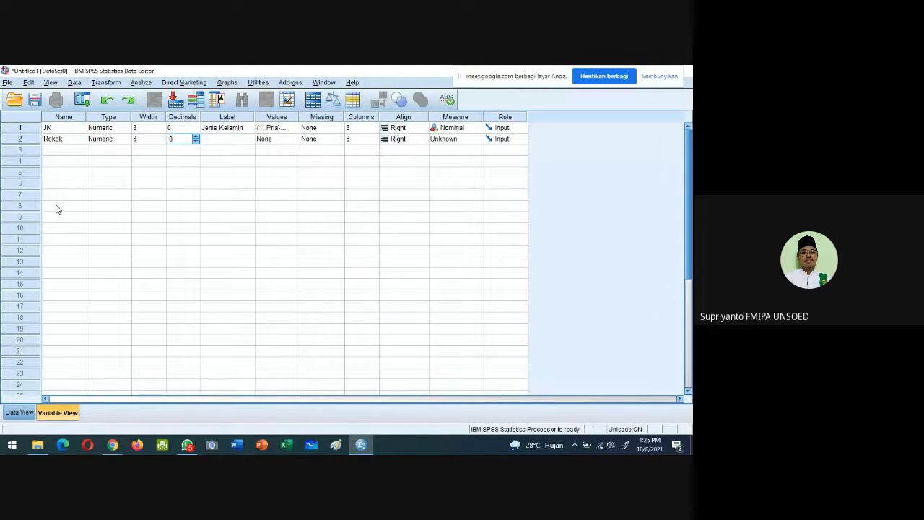
key("Tab")
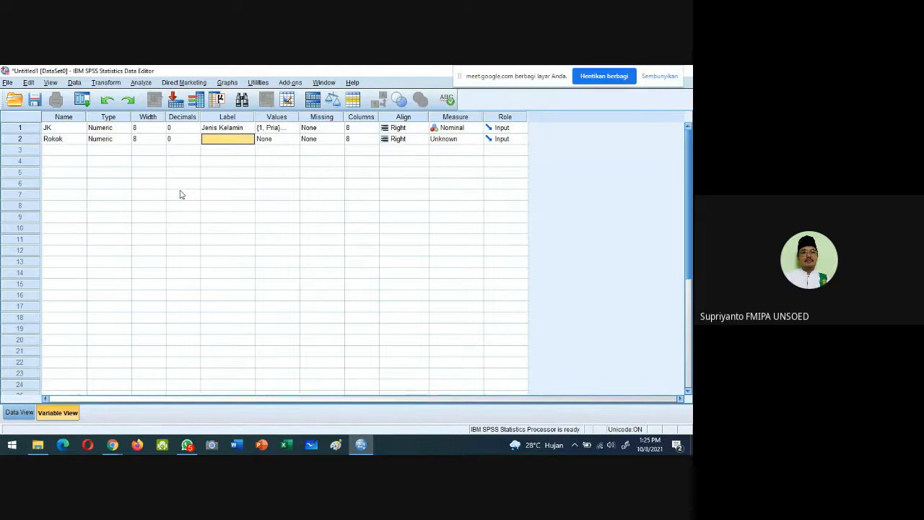
Label the Rokok variable Kebiasaan Merokok and widen the Label column to fit the text
type("Kebiasaan Merokok")
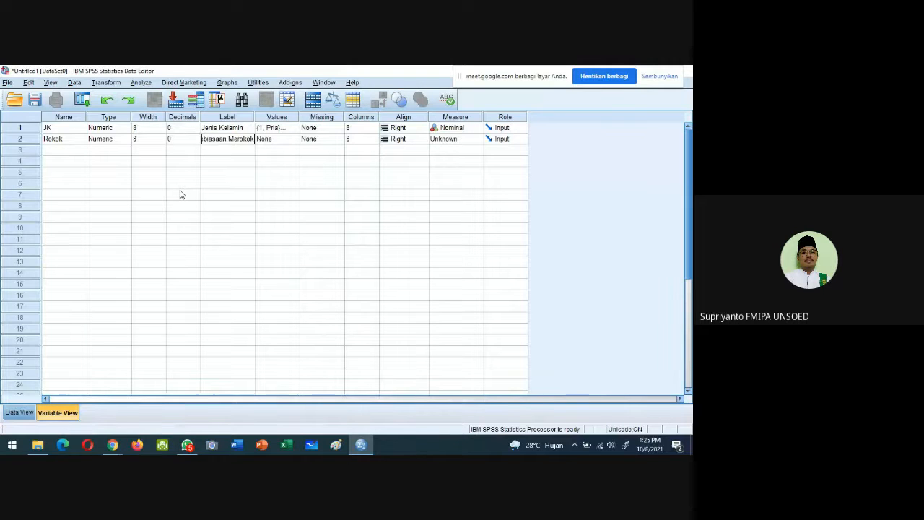
key("Return")
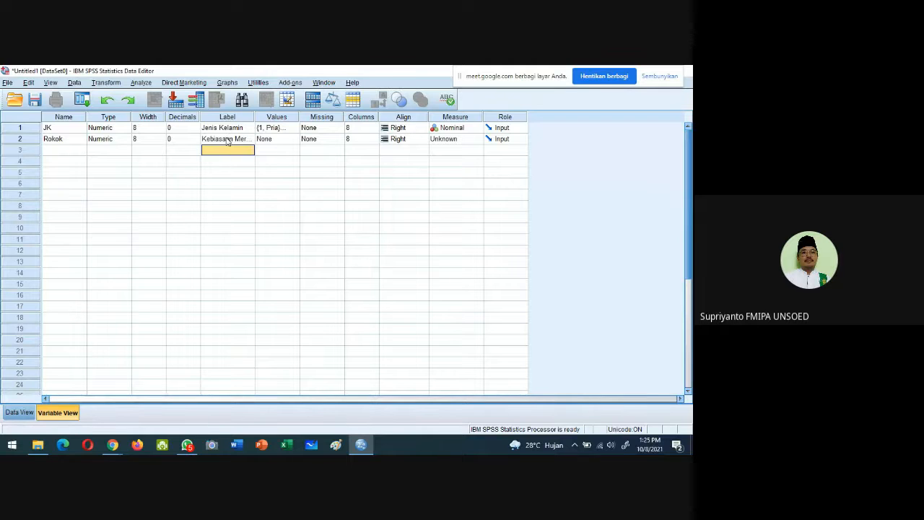
left_click_drag(255, 117, 269, 116)
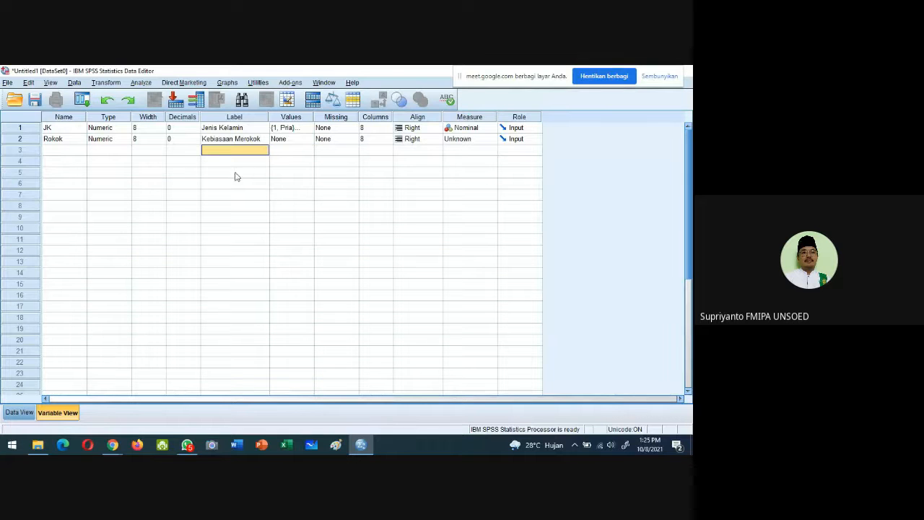
Add a value label to the Rokok variable that assigns Aktif to value 1
left_click(287, 142)
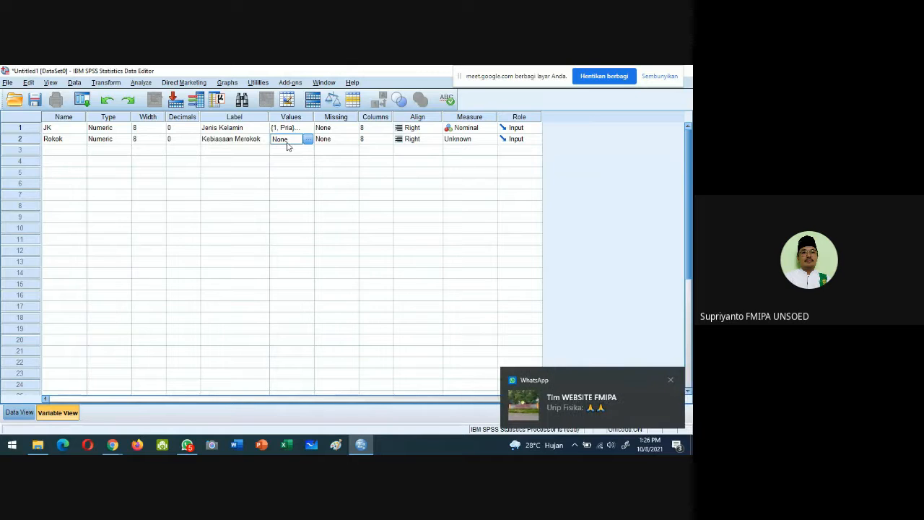
left_click(309, 142)
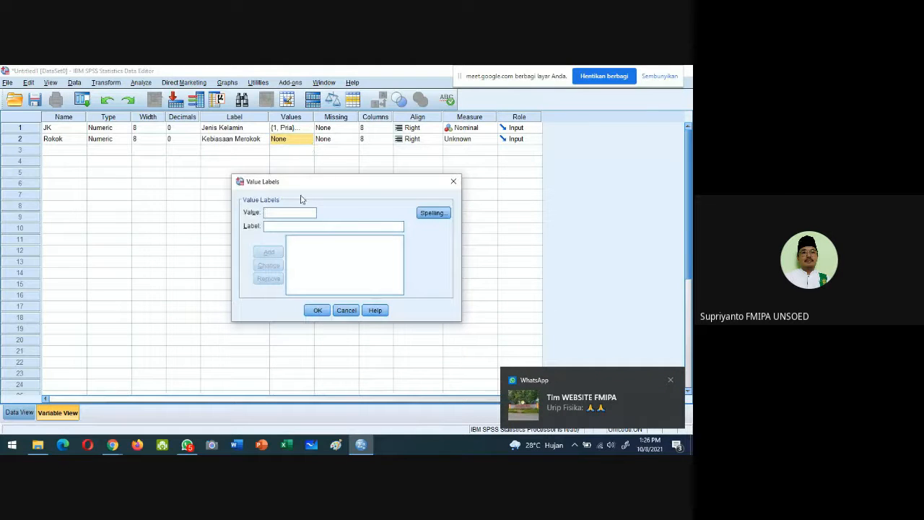
type("1")
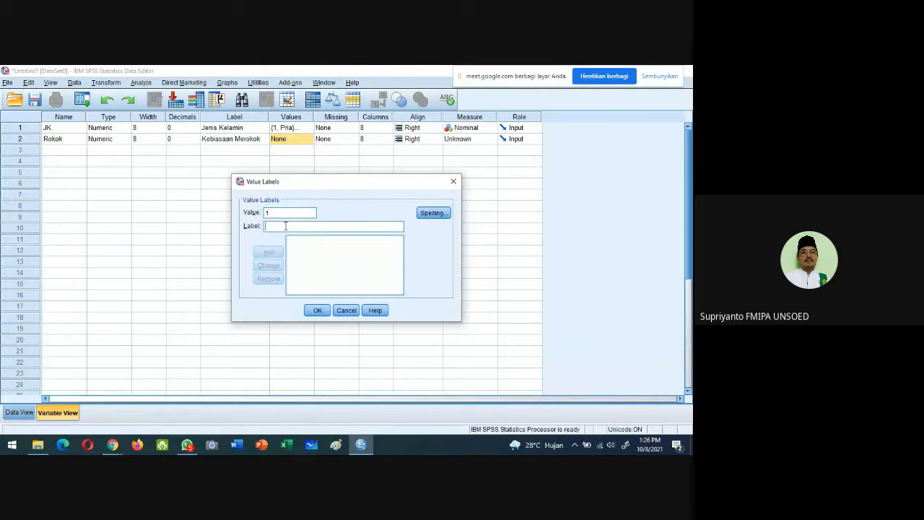
type("Aktif")
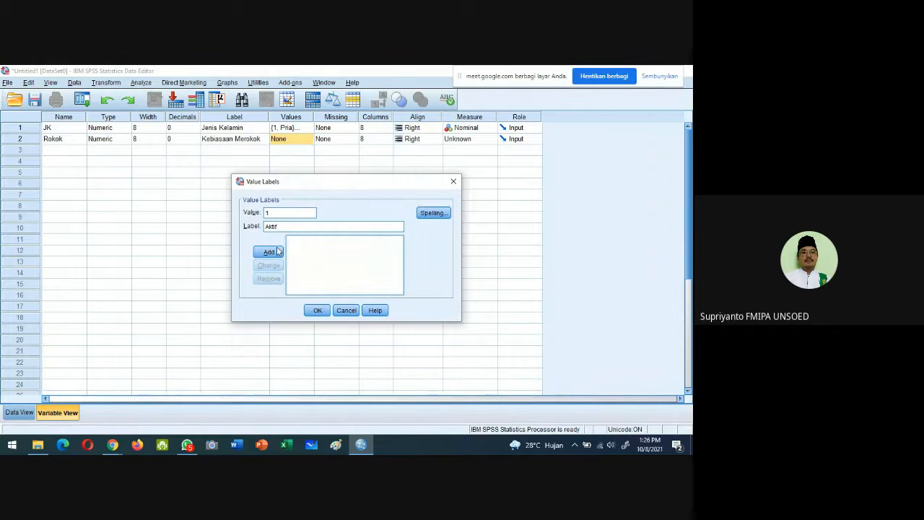
left_click(271, 252)
Complete Rokok's value labels with Pasif for value 2 and set the variable's measurement level to Nominal
left_click(270, 226)
type("pas")
left_click(270, 226)
key("BackSpace")
type("Pasif")
left_click(268, 251)
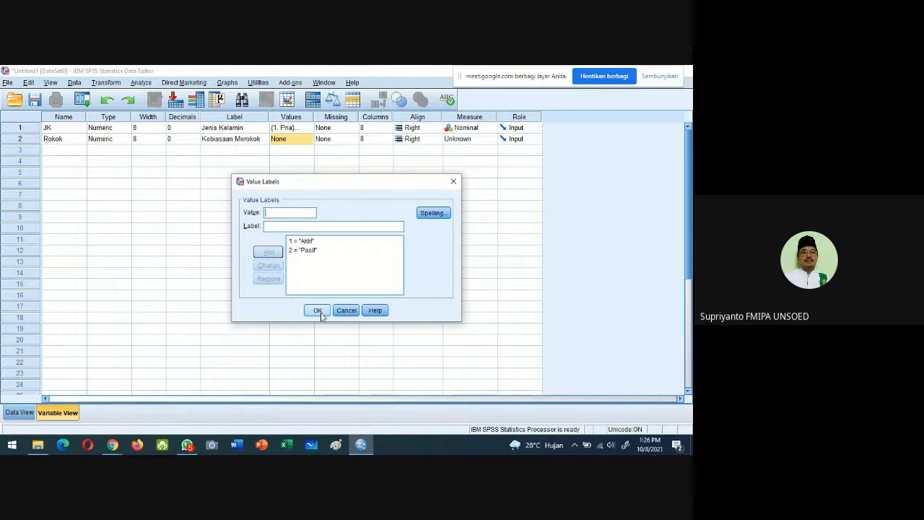
left_click(319, 312)
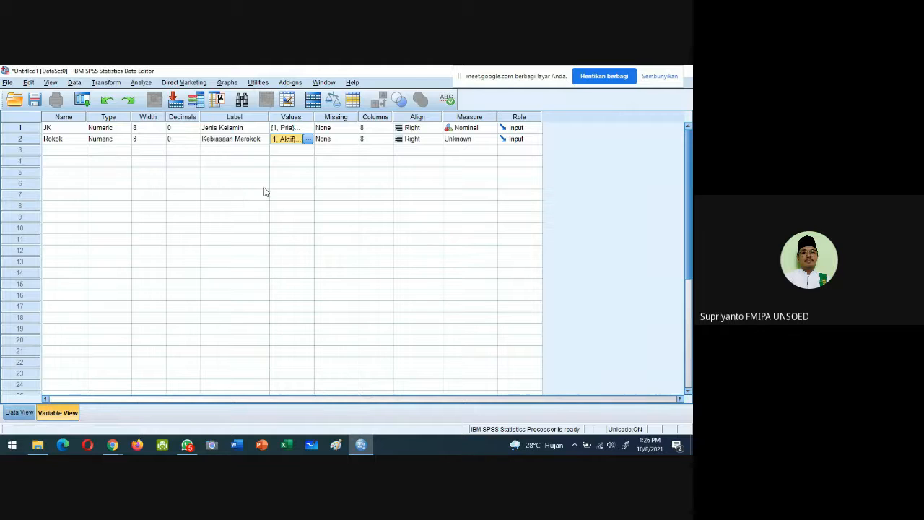
left_click(477, 142)
left_click(469, 169)
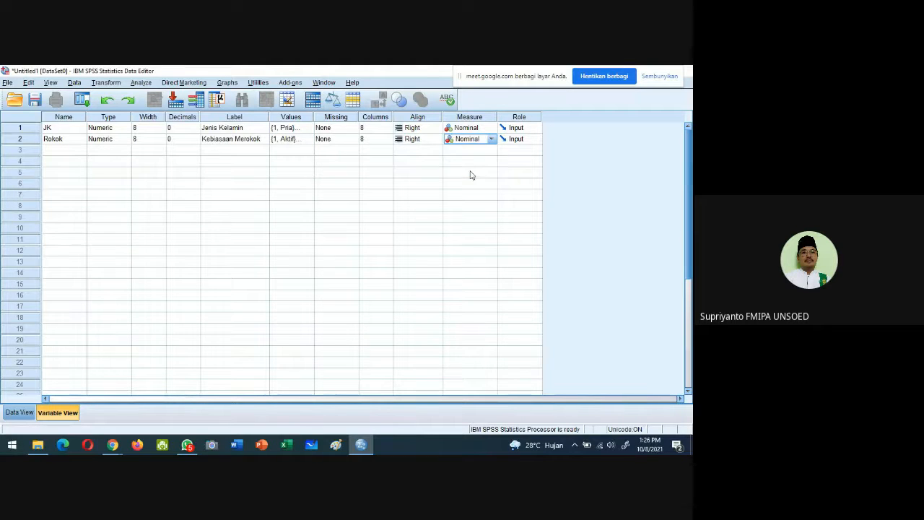
Define a third variable named TP in row 3 with 0 decimals
left_click(54, 154)
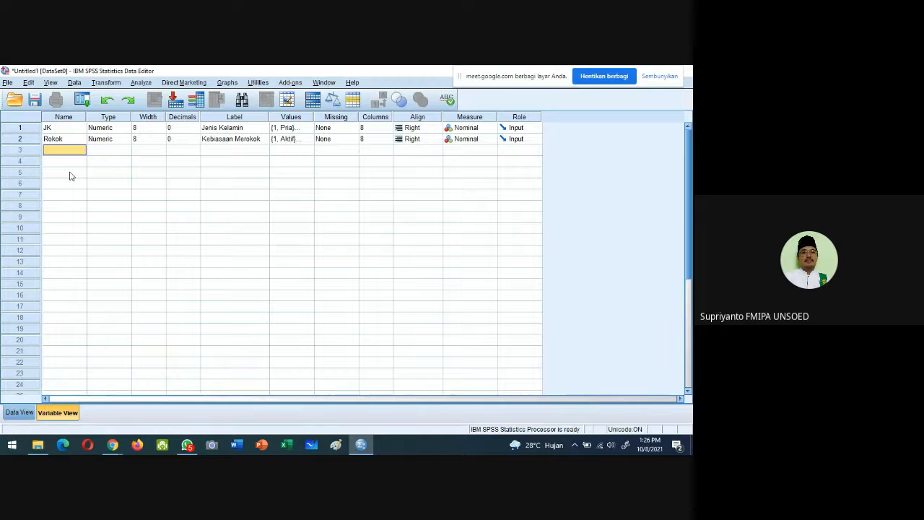
type("TP")
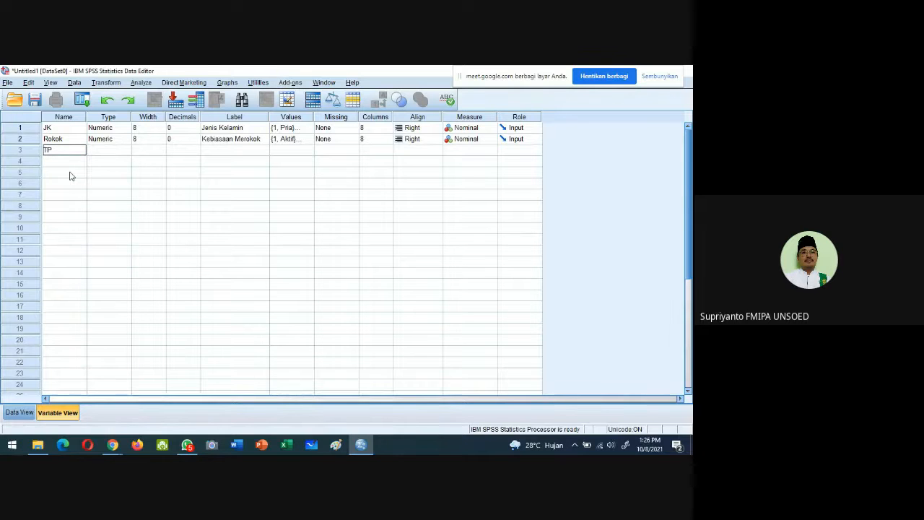
key("Tab")
key("Tab")
key("Tab")
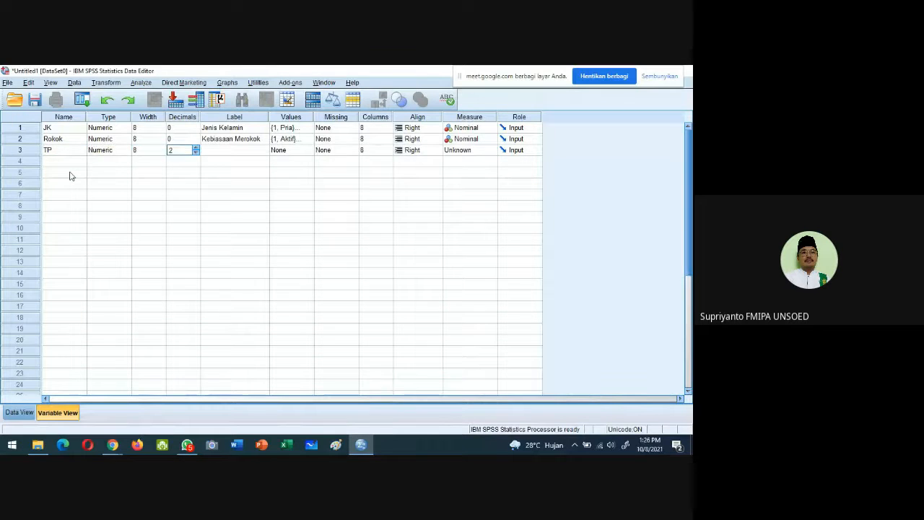
type("0")
key("Tab")
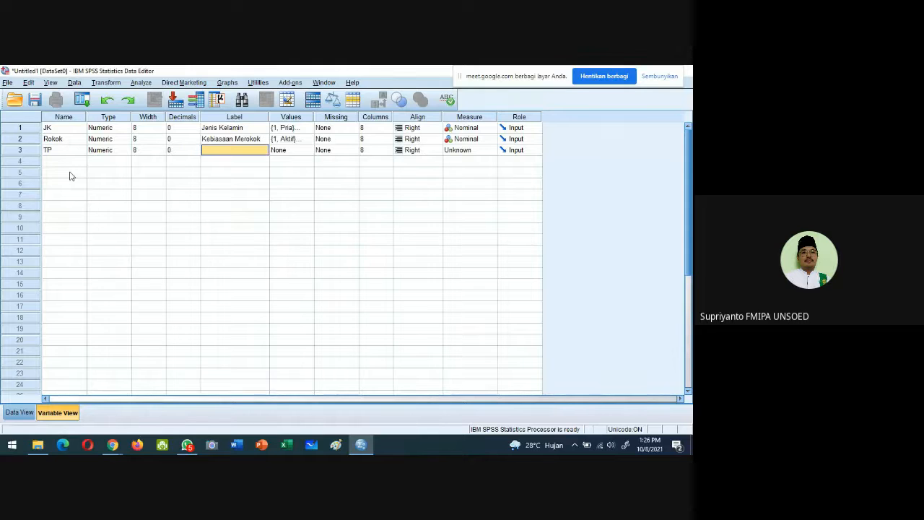
Set the label of the TP variable to Tingkat Pendidikan
type("Ting")
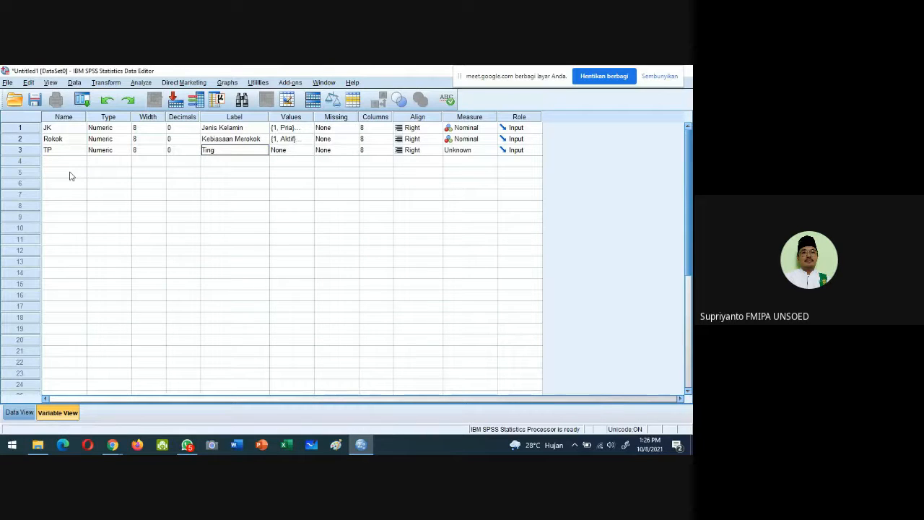
type("kat Pend")
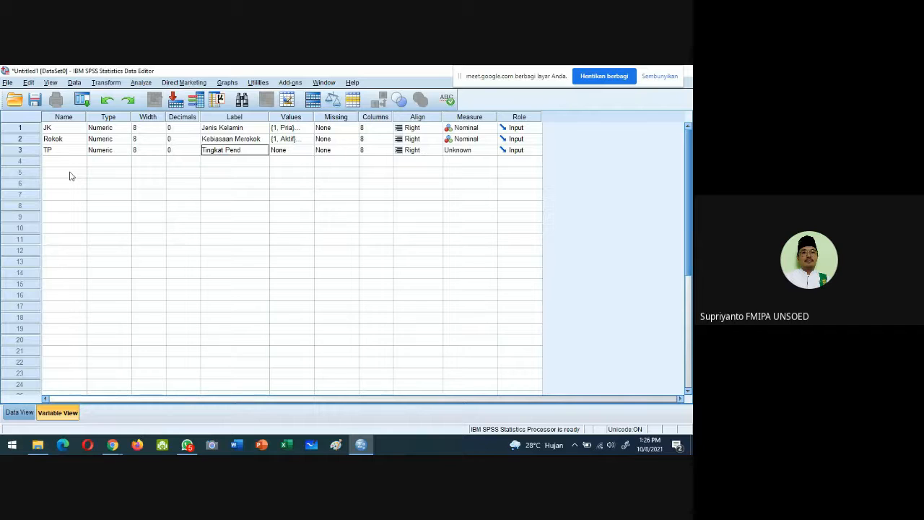
type("idikan")
Add a value label to the TP variable that assigns Tidak/Belum sekolah to value 0
left_click(293, 151)
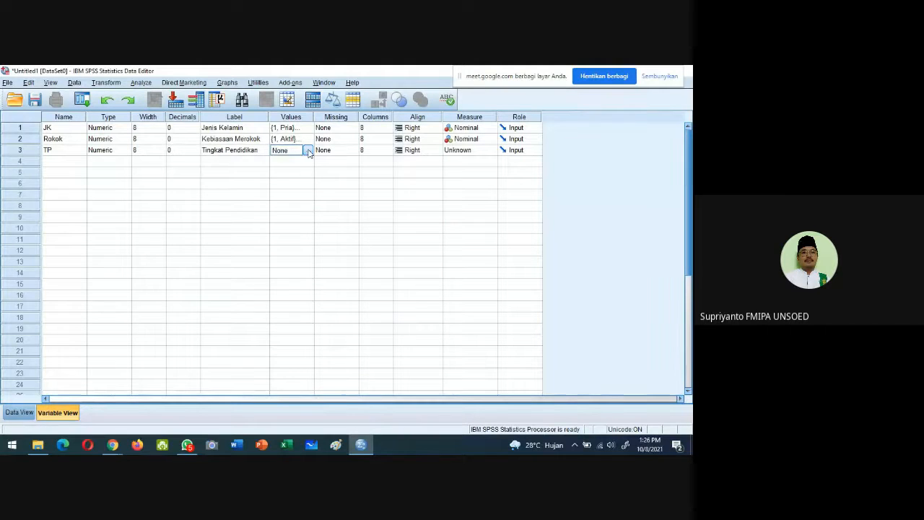
left_click(308, 151)
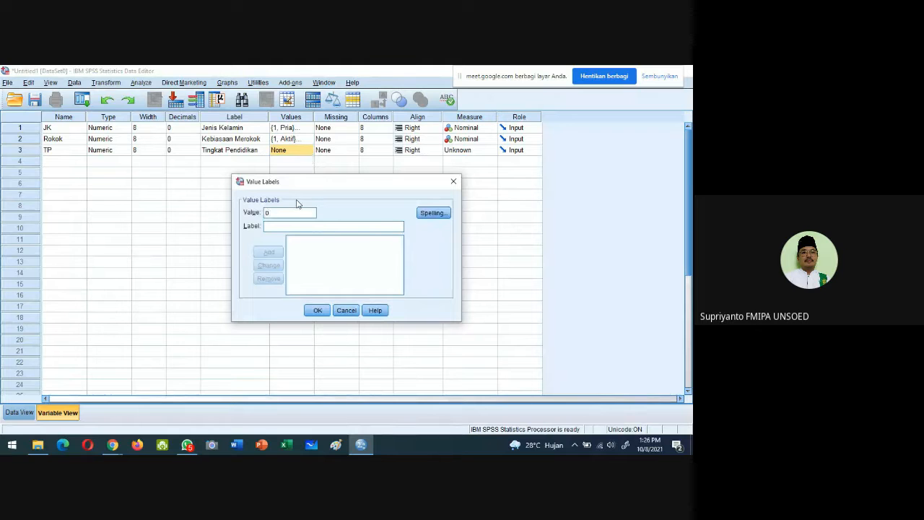
left_click(286, 229)
type("T")
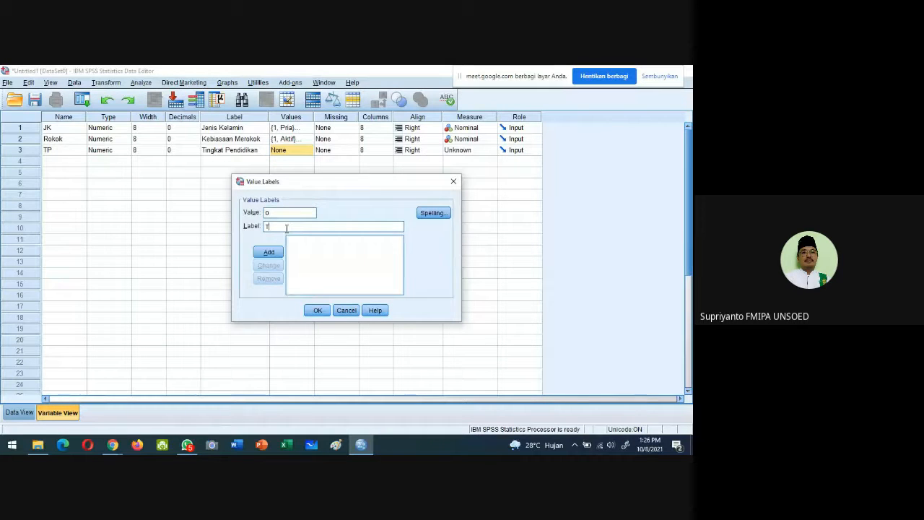
type("idak/Belum sekolah")
left_click(269, 251)
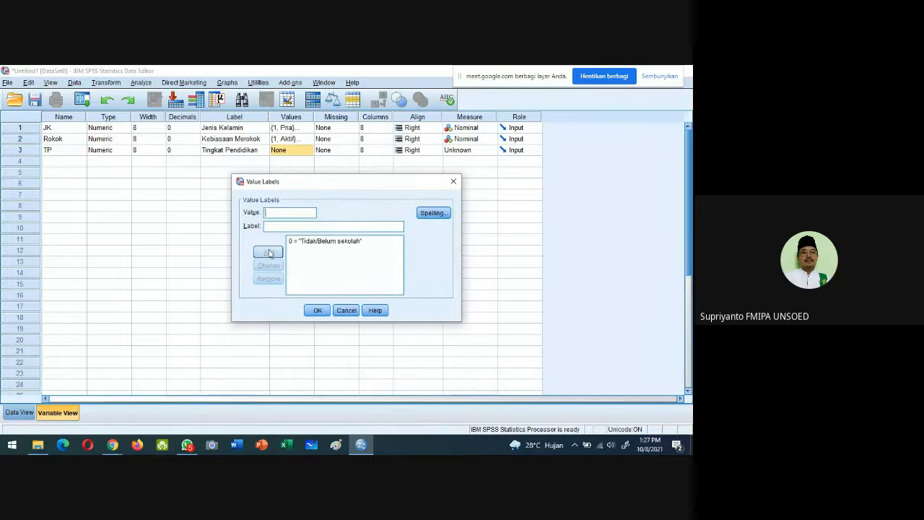
Add two more TP value labels, assigning SD to value 1 and SMP to value 2
type("1")
left_click(277, 227)
type("SD")
left_click(270, 252)
type("2")
left_click(275, 227)
type("S")
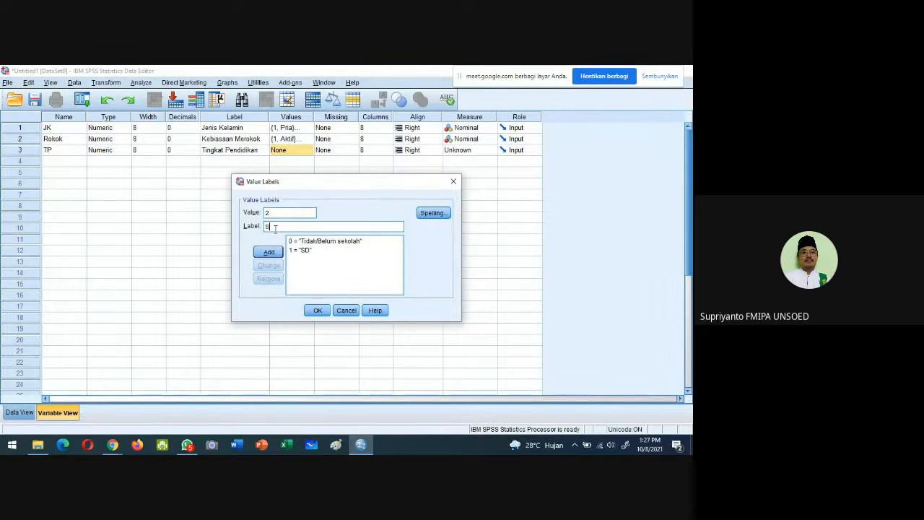
type("MP")
left_click(279, 253)
Add TP value labels assigning SMA to value 3 and Sarjana to value 4, and apply the set of value labels
type("3")
left_click(275, 228)
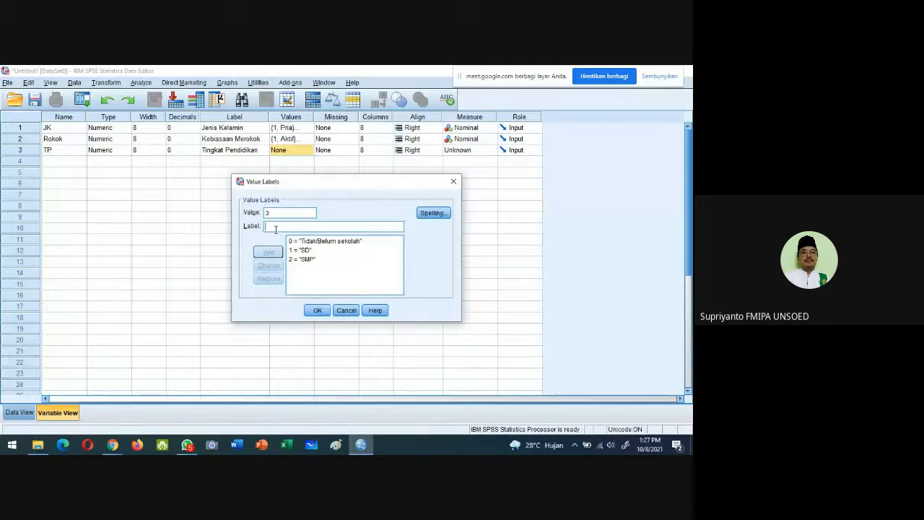
type("SMA")
left_click(268, 252)
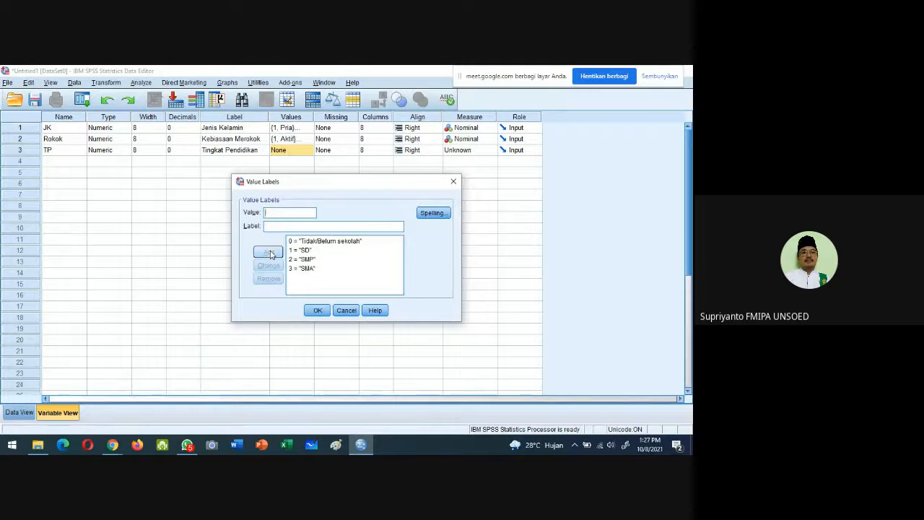
type("4")
left_click(278, 226)
type("Sarjana")
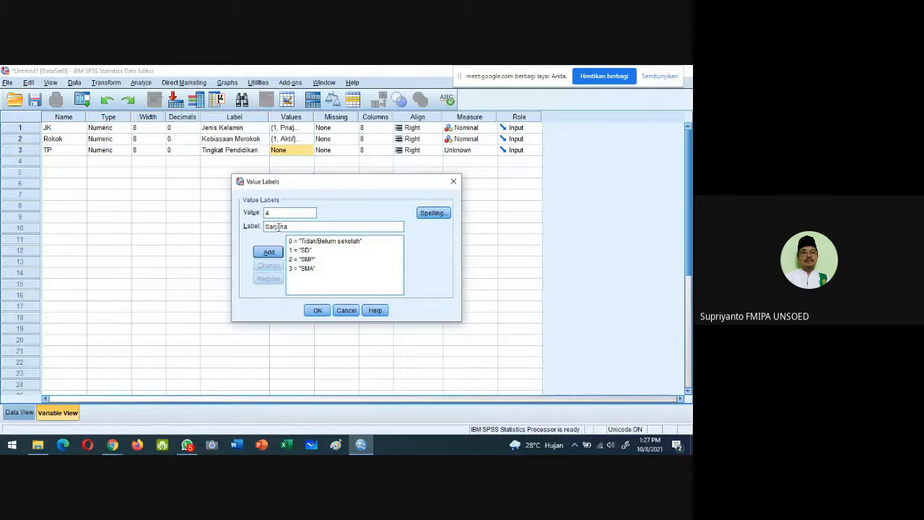
left_click(270, 253)
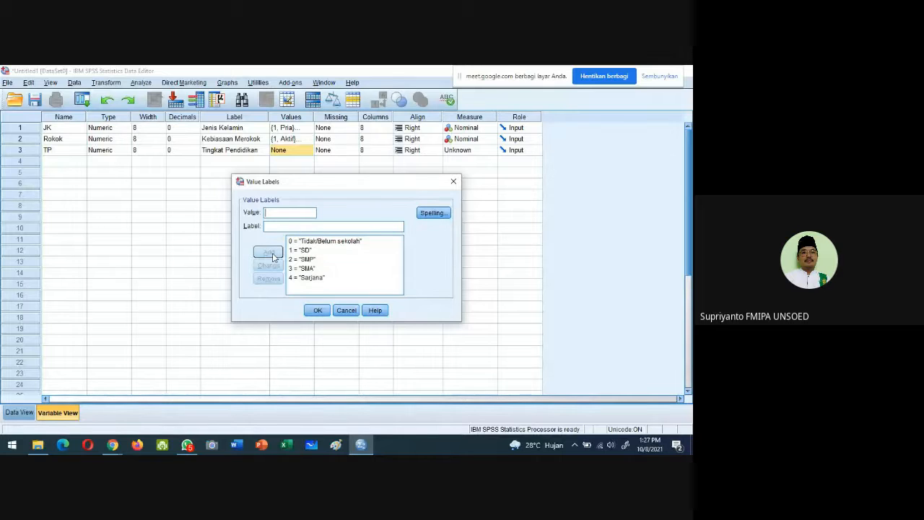
type("5")
left_click(275, 222)
key("BackSpace")
left_click(315, 310)
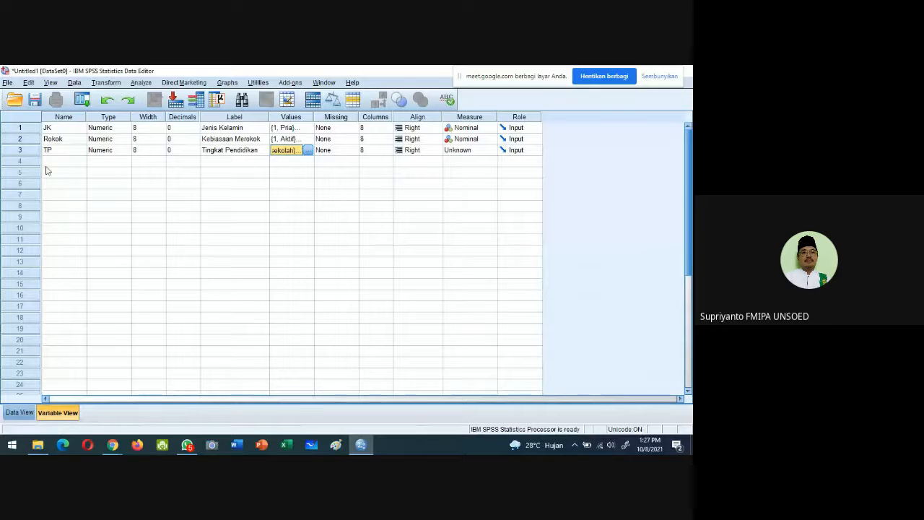
Set the measurement level of the TP variable to Ordinal
left_click(490, 150)
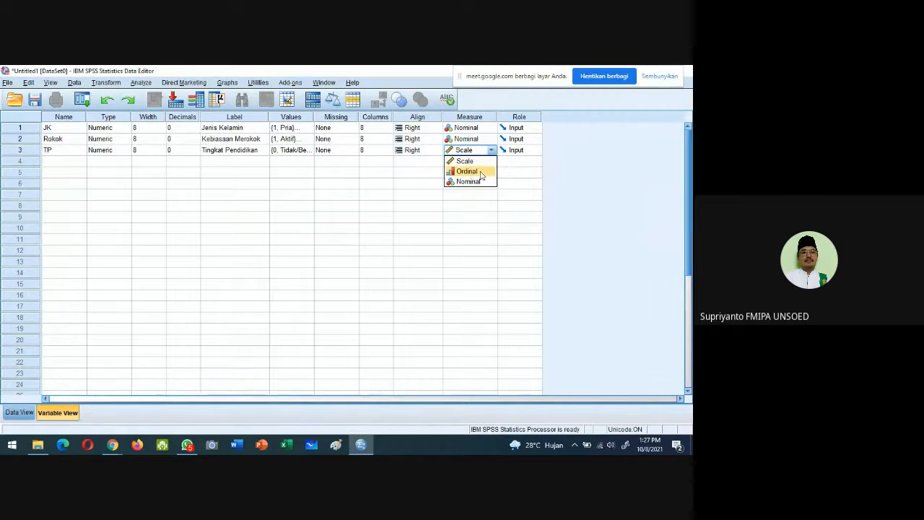
left_click(480, 173)
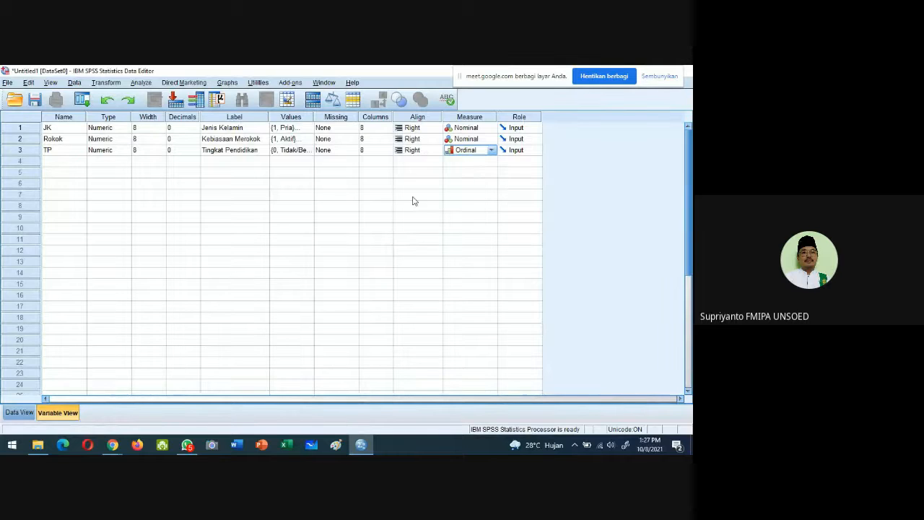
left_click(385, 210)
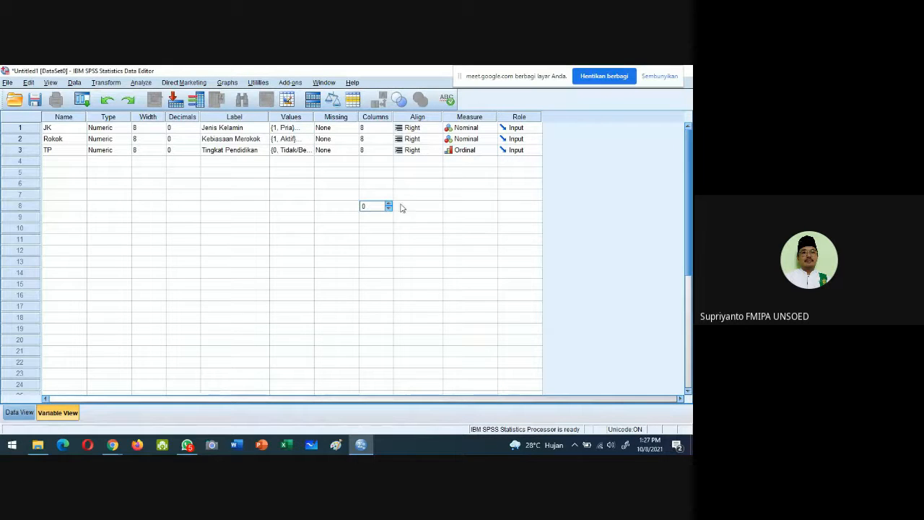
Define a fourth variable named Usia in row 4 with 0 decimals
left_click(57, 165)
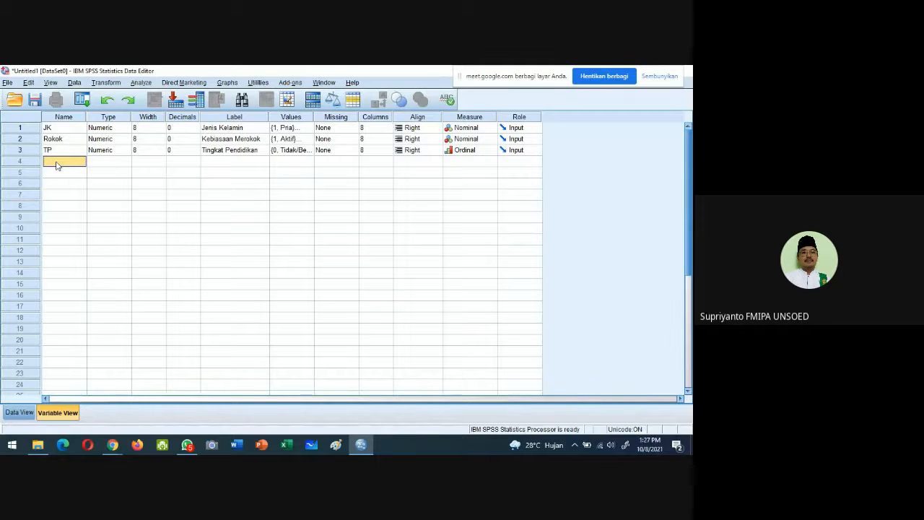
type("Usia")
key("Tab")
key("Tab")
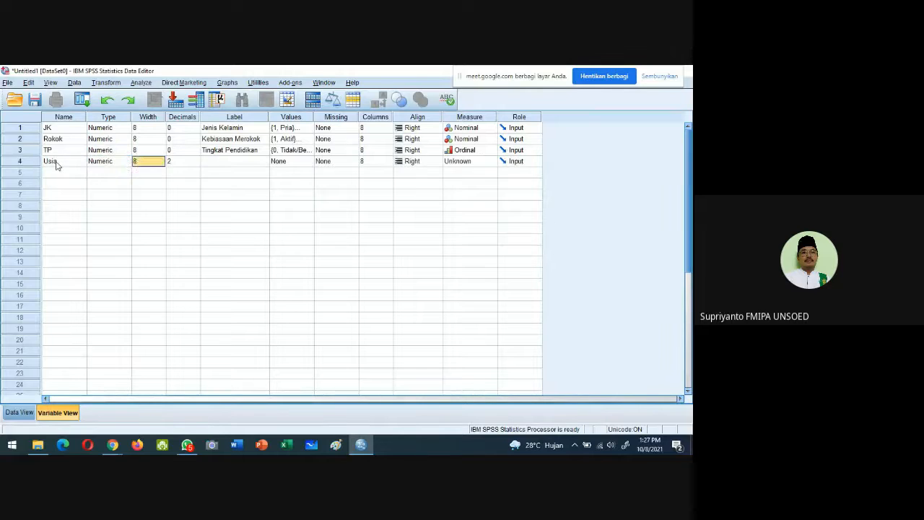
key("Tab")
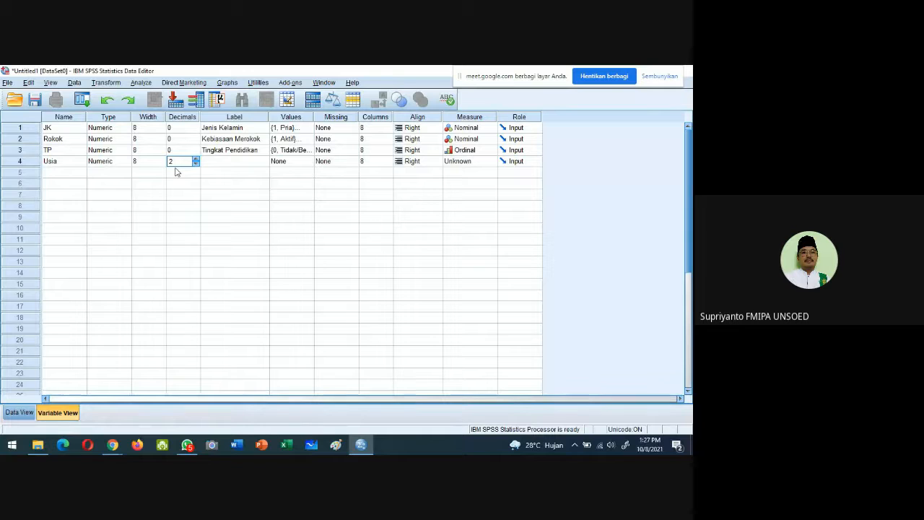
type("0")
key("Tab")
Set the Usia variable's label to Usia and its measurement level to Scale
type("Usi")
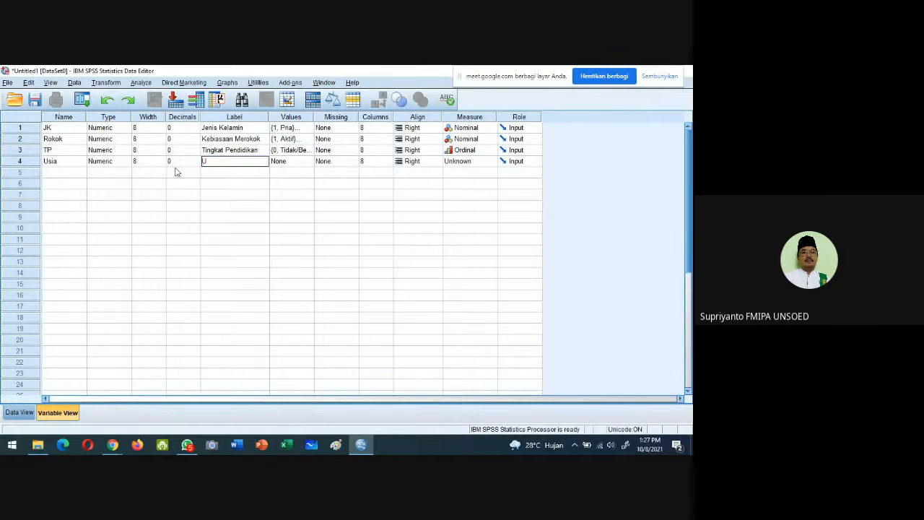
left_click(264, 195)
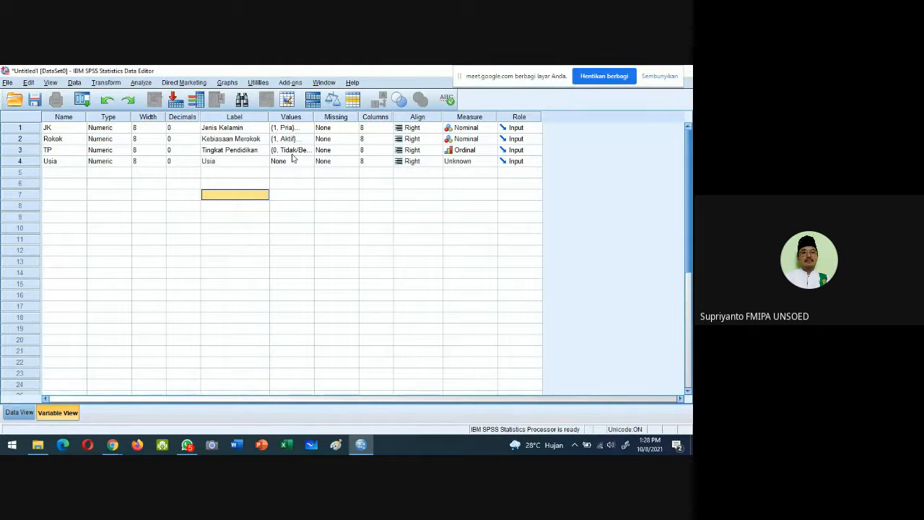
left_click(465, 164)
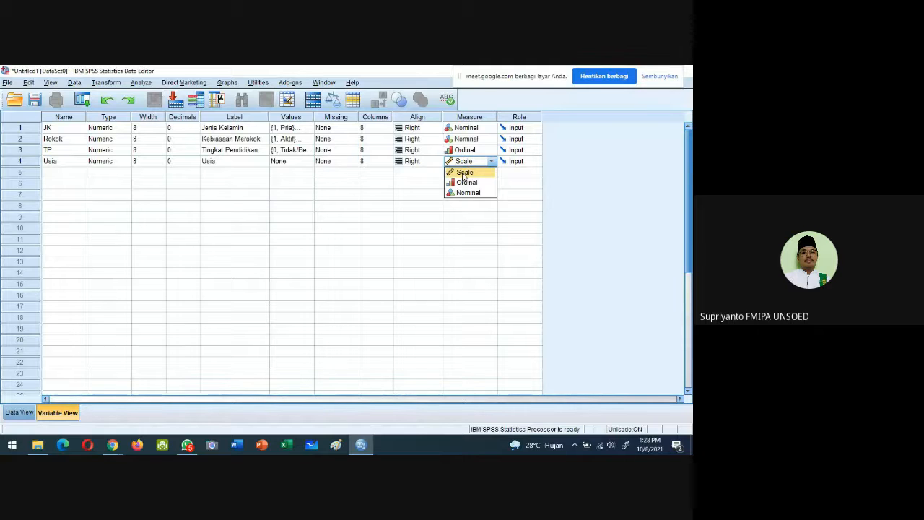
left_click(464, 173)
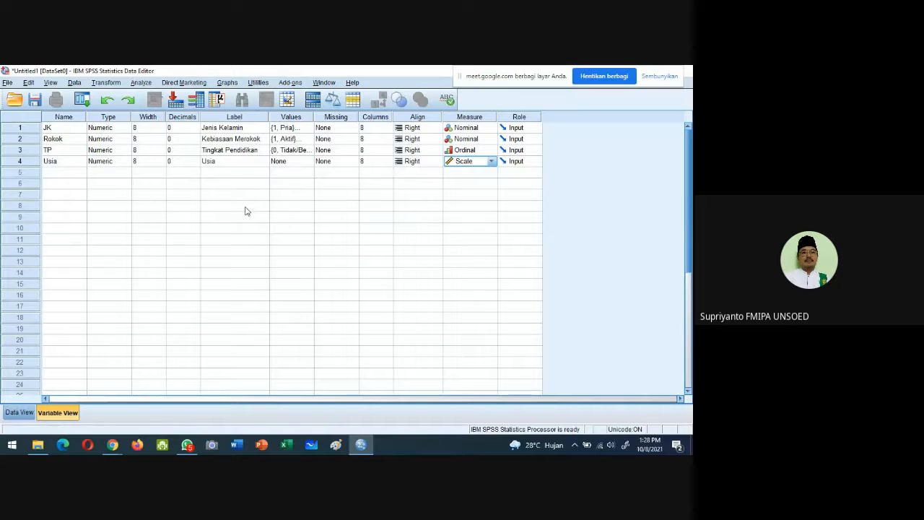
In Data View, enter the first case with JK 1, Rokok 1, TP 2 and Usia 43
left_click(17, 415)
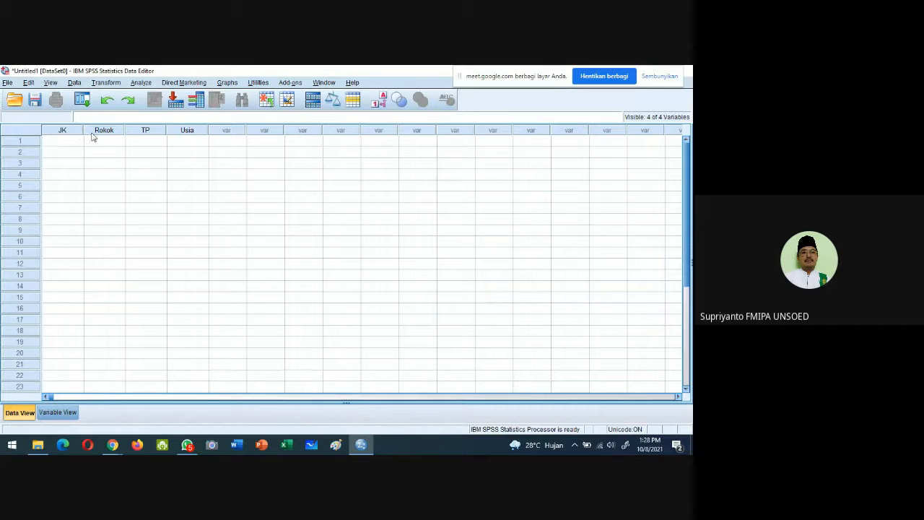
left_click(60, 413)
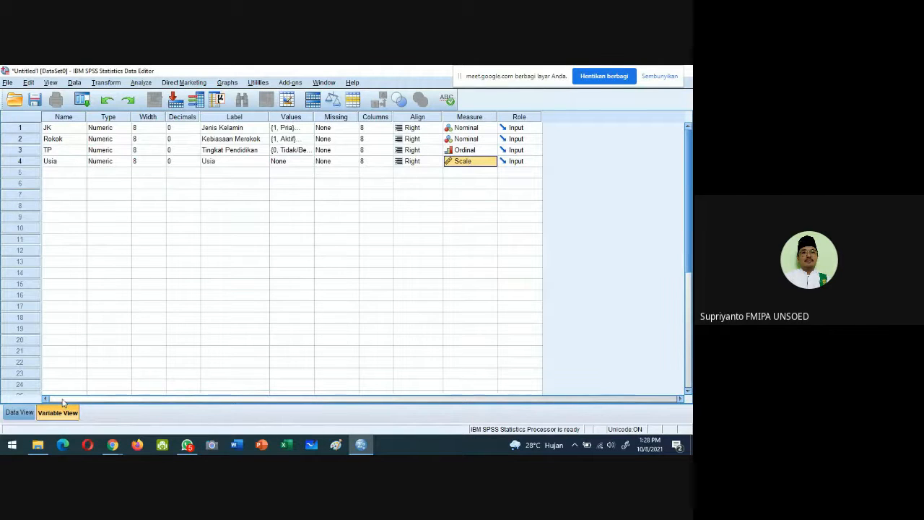
left_click(19, 412)
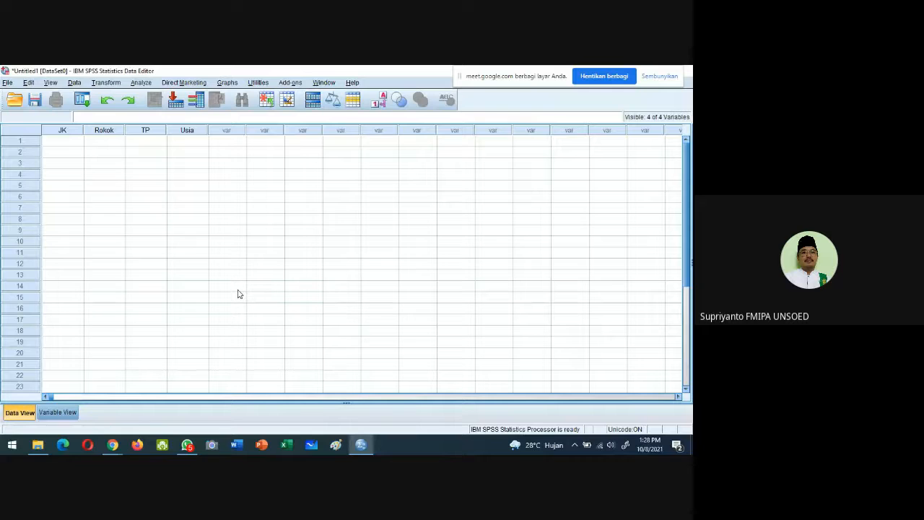
left_click(67, 142)
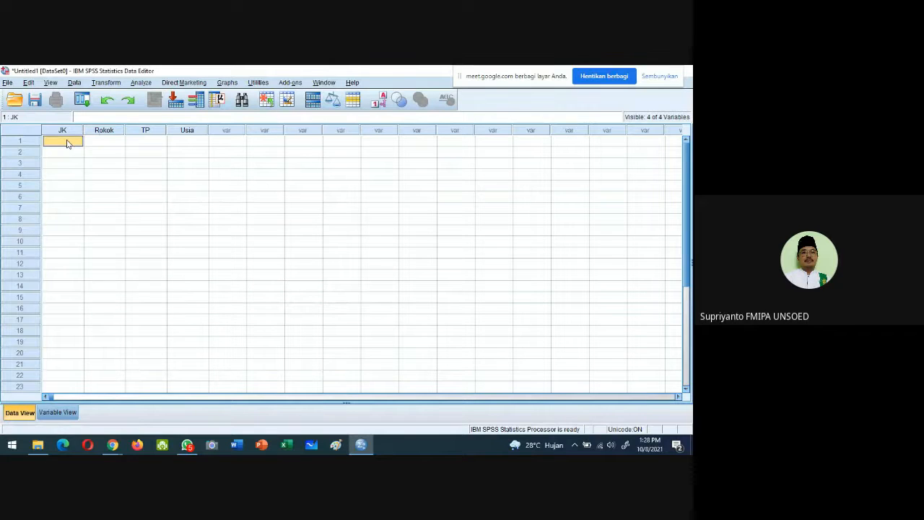
type("1")
key("Tab")
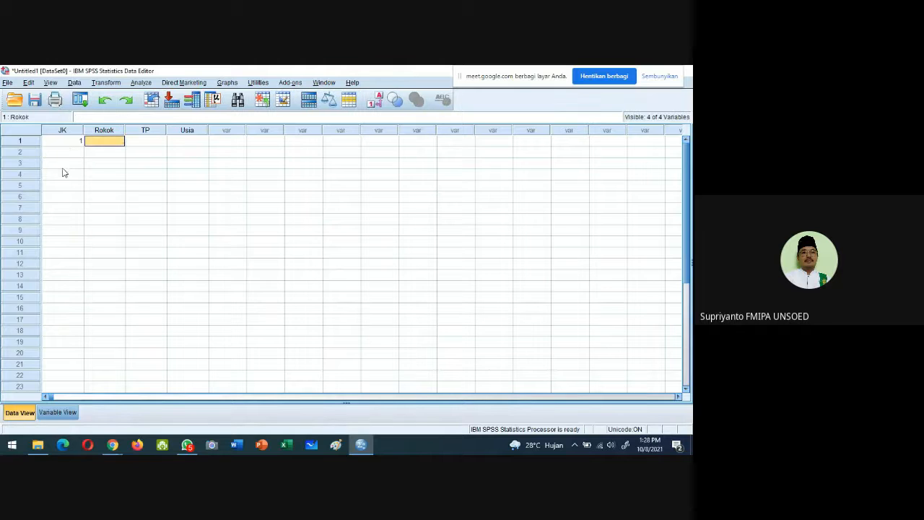
type("1")
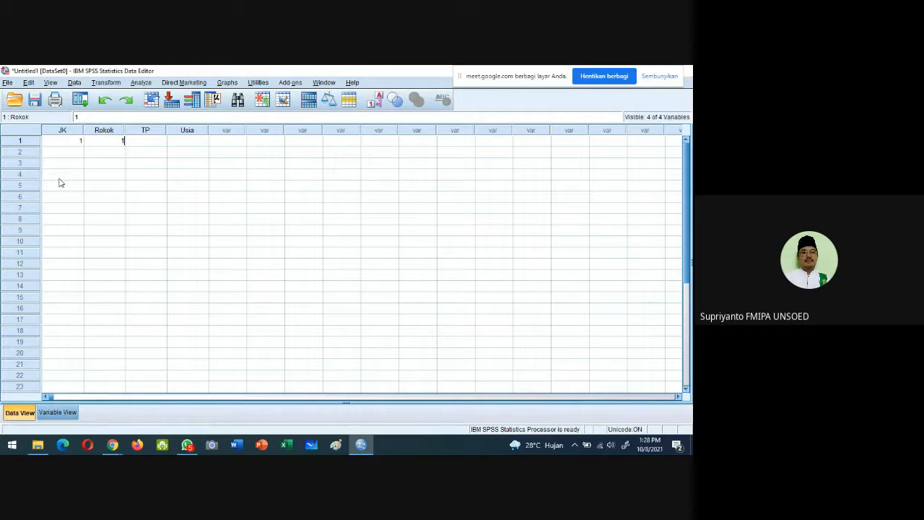
key("Tab")
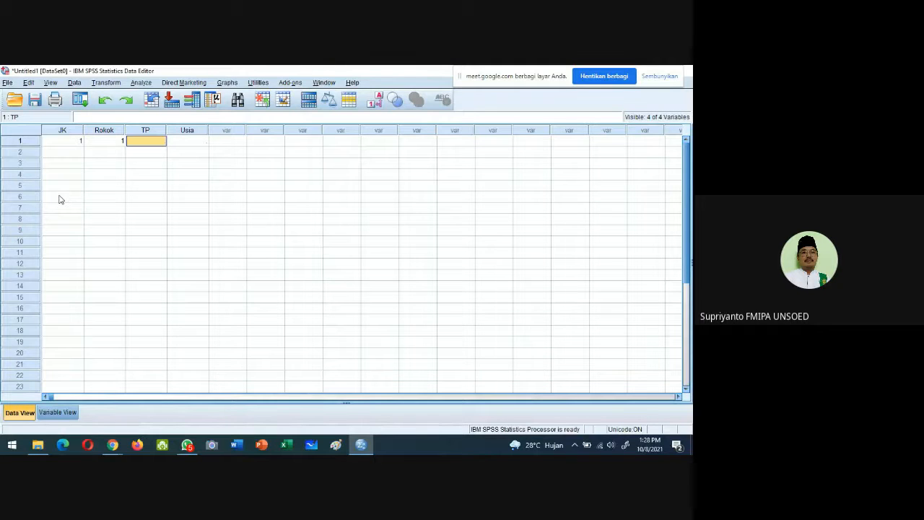
type("2")
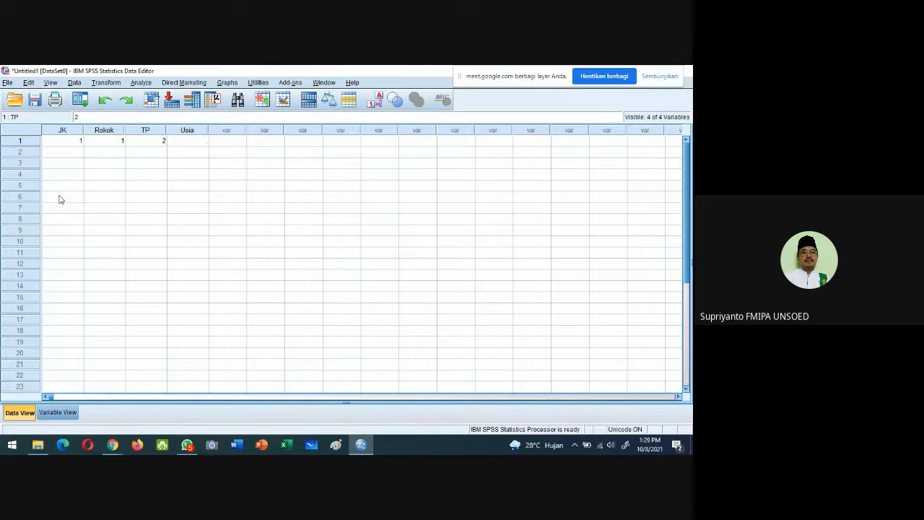
key("Tab")
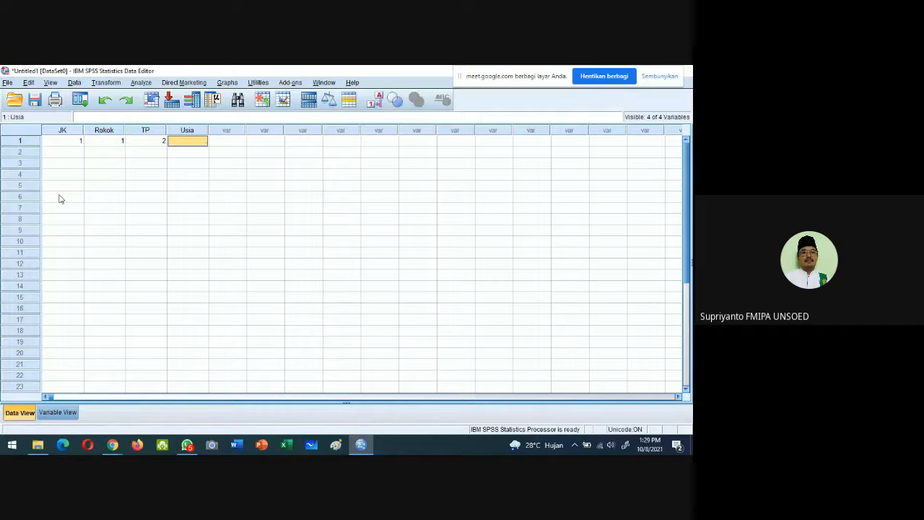
type("43")
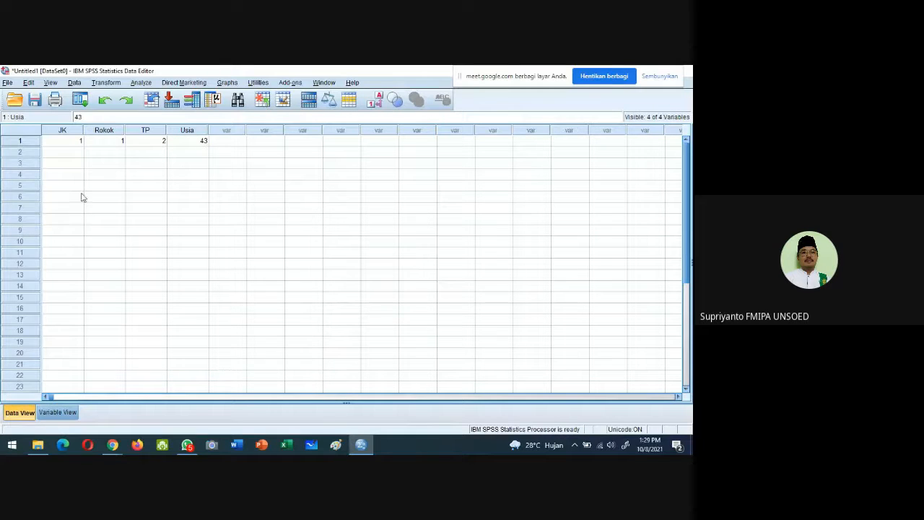
left_click(82, 197)
Enter the second case in row 2 with JK 2, Rokok 2, TP 3 and Usia 35
left_click(72, 154)
type("2")
key("Tab")
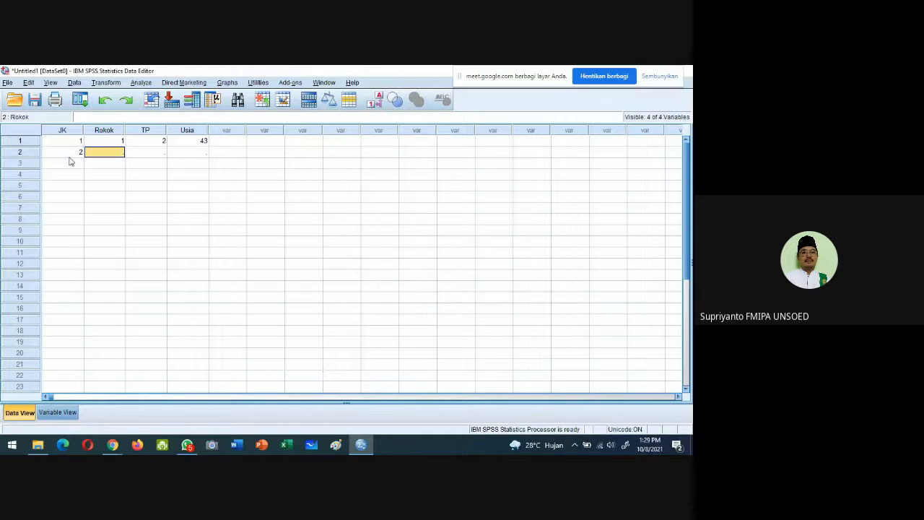
type("2")
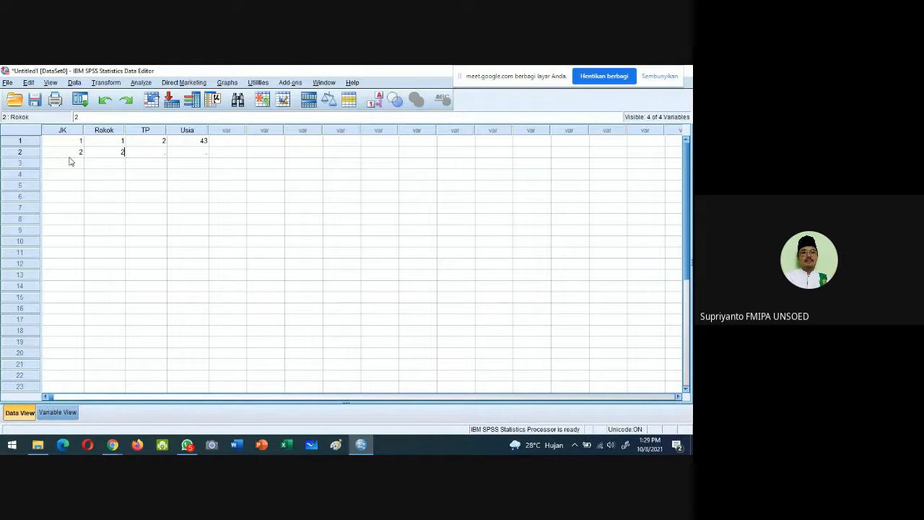
key("Tab")
type("3")
key("Tab")
type("35")
Enter the third case in row 3 with JK 1, Rokok 2, TP 4 and Usia 54
left_click(70, 163)
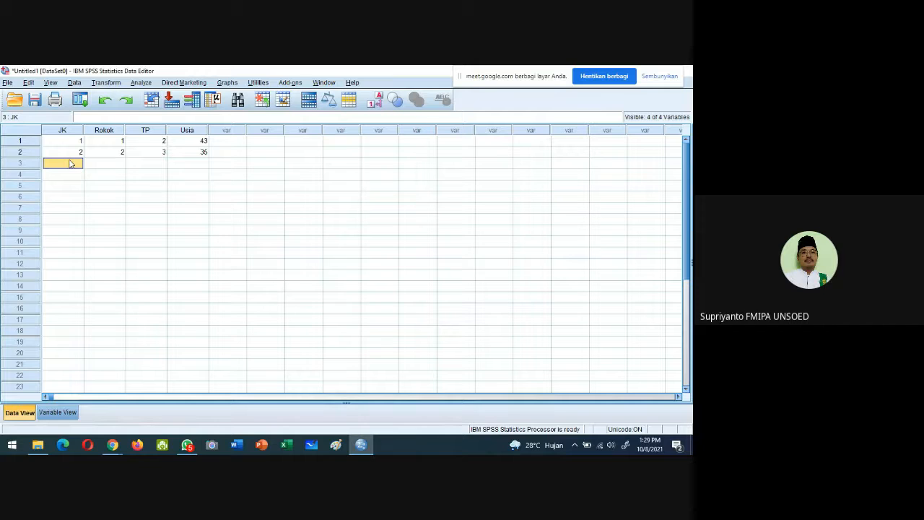
type("1")
key("Tab")
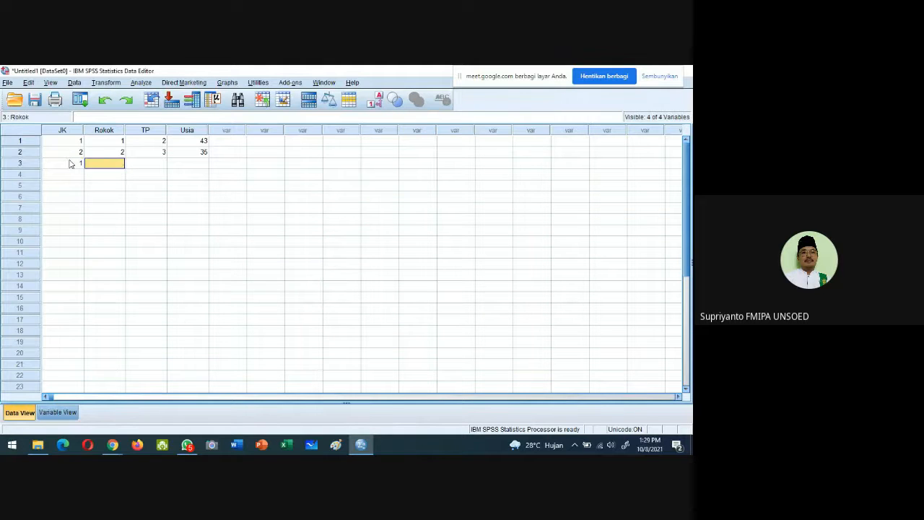
type("2")
key("Tab")
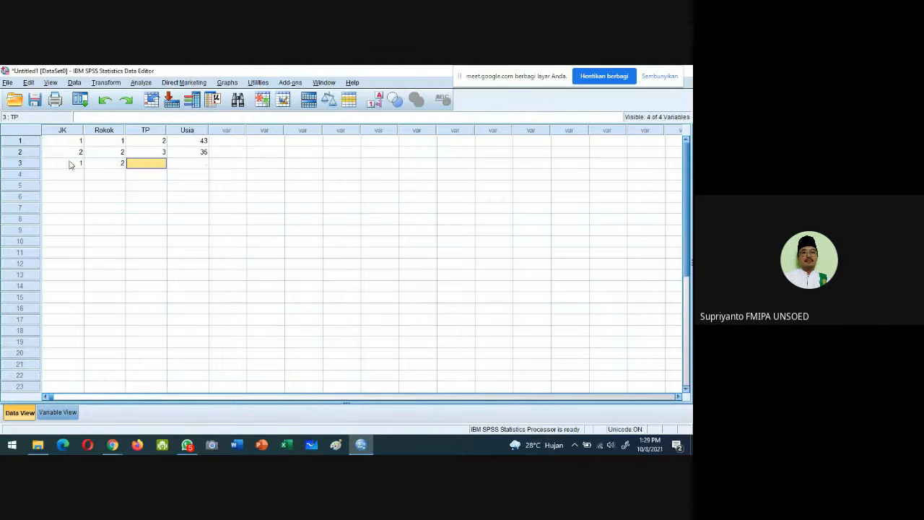
type("4")
key("Tab")
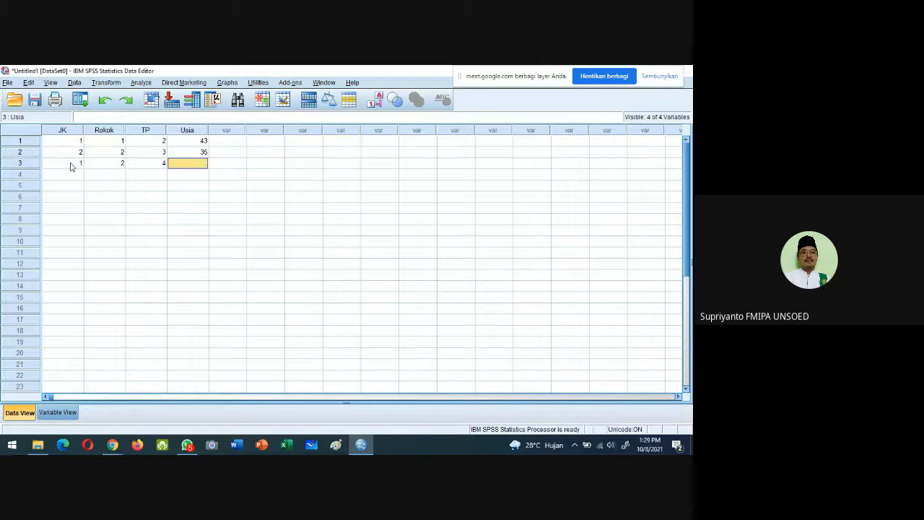
type("54")
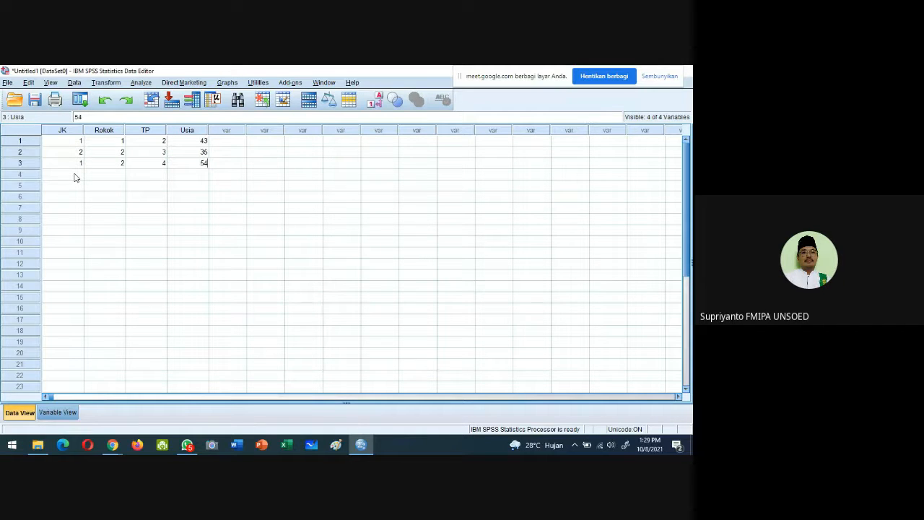
Enter the fourth case in row 4 with JK 1, Rokok 1, TP 0 and Usia 72
left_click(75, 175)
type("1")
key("Tab")
type("1")
key("Tab")
type("0")
key("Tab")
type("72")
key("Return")
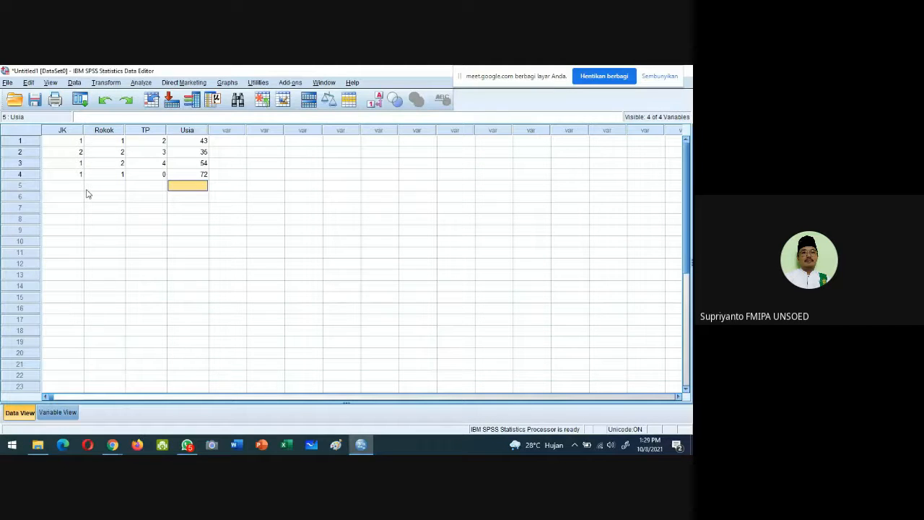
Enter the fifth case in row 5 with JK 2, Rokok 1, TP 3 and Usia 55
left_click(62, 186)
type("2")
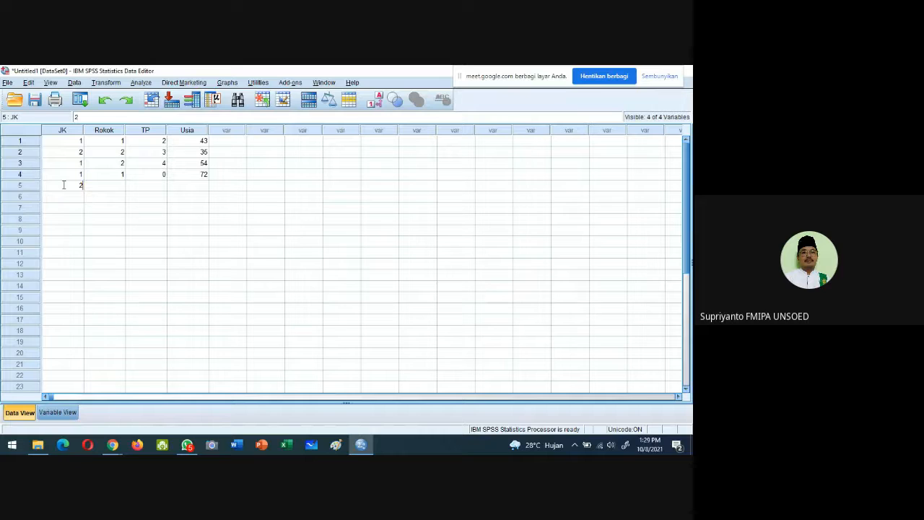
key("Tab")
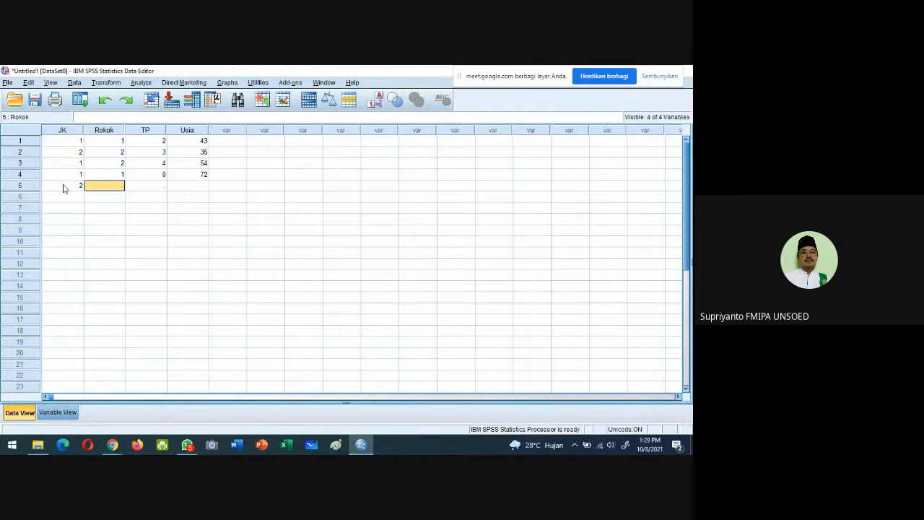
type("1")
key("Tab")
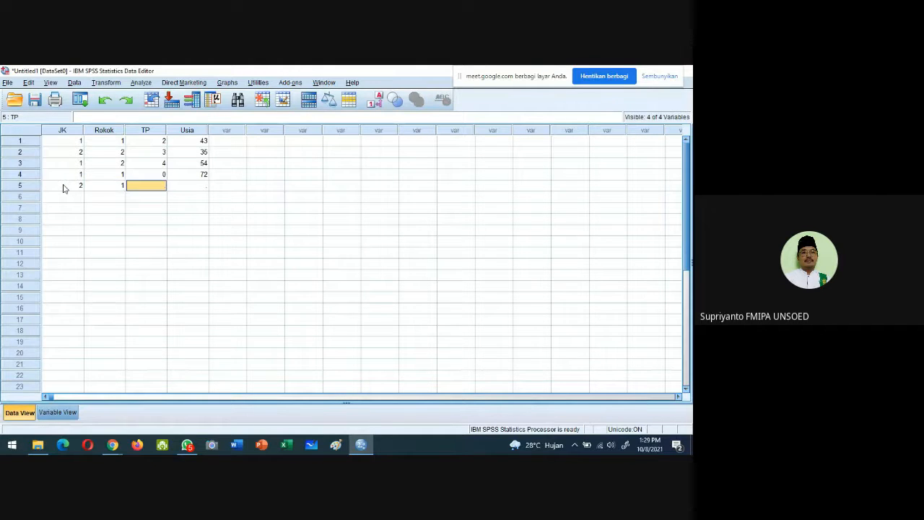
type("3")
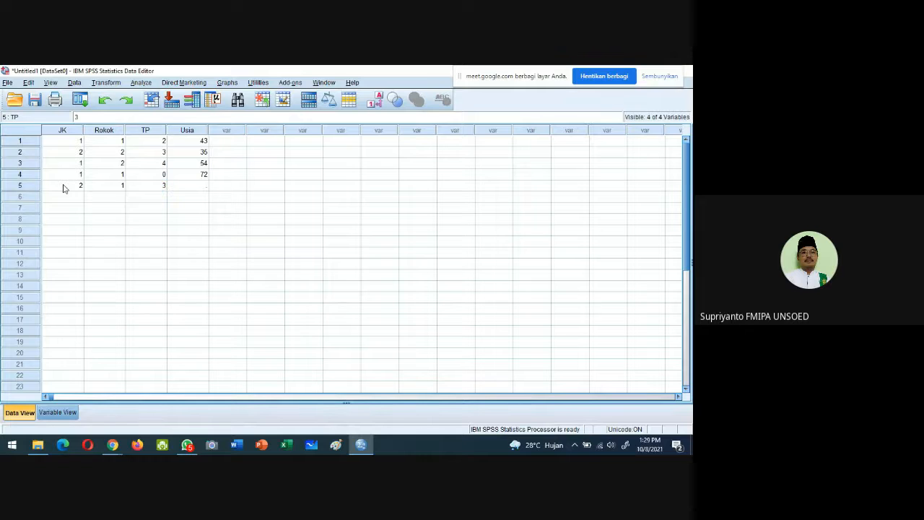
key("Tab")
type("5")
Enter the sixth case in row 6 with JK 1, Rokok 1, TP 4 and Usia 35
left_click(62, 198)
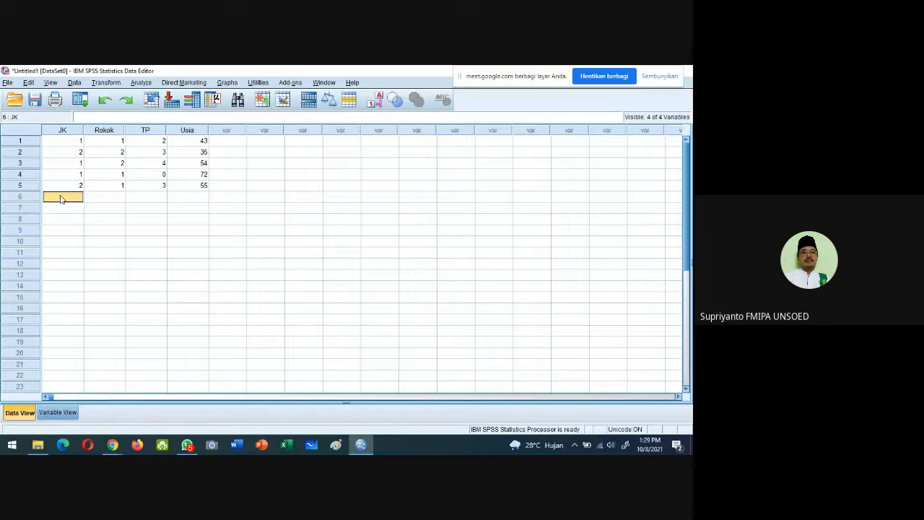
type("1")
key("Tab")
type("1")
key("Tab")
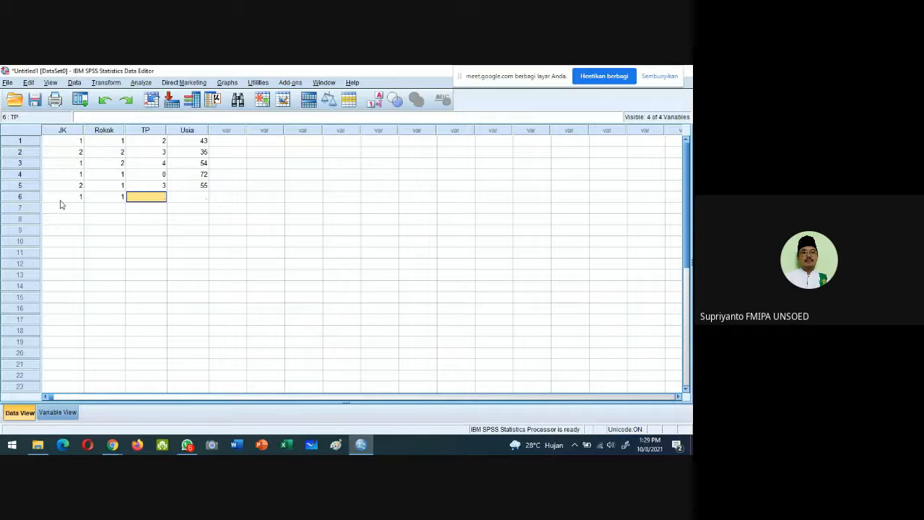
type("4")
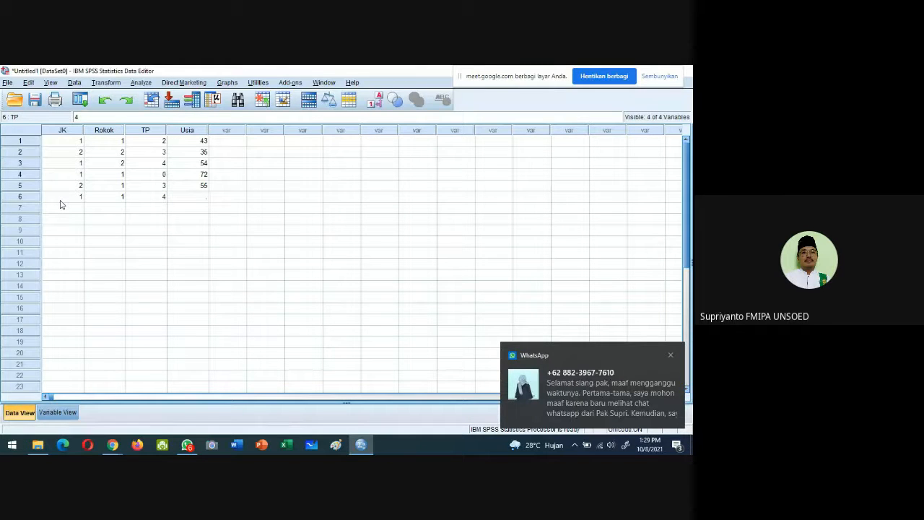
key("Tab")
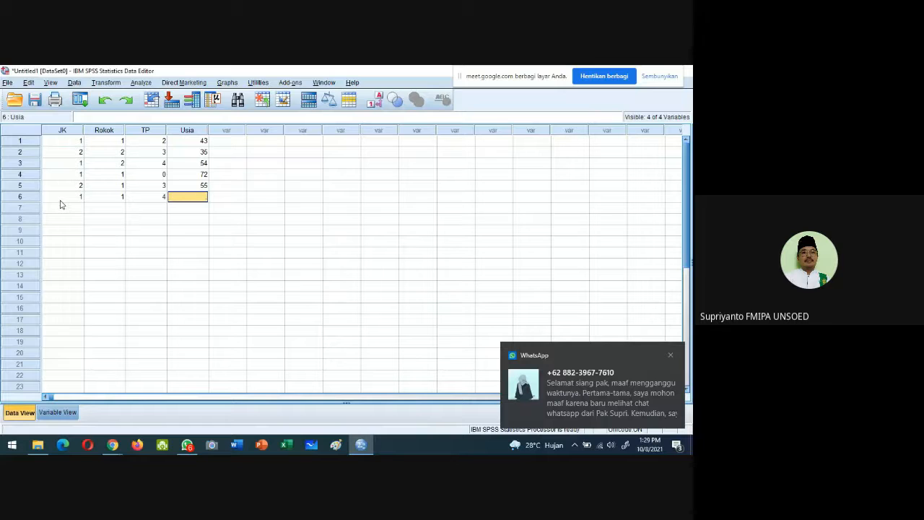
type("36")
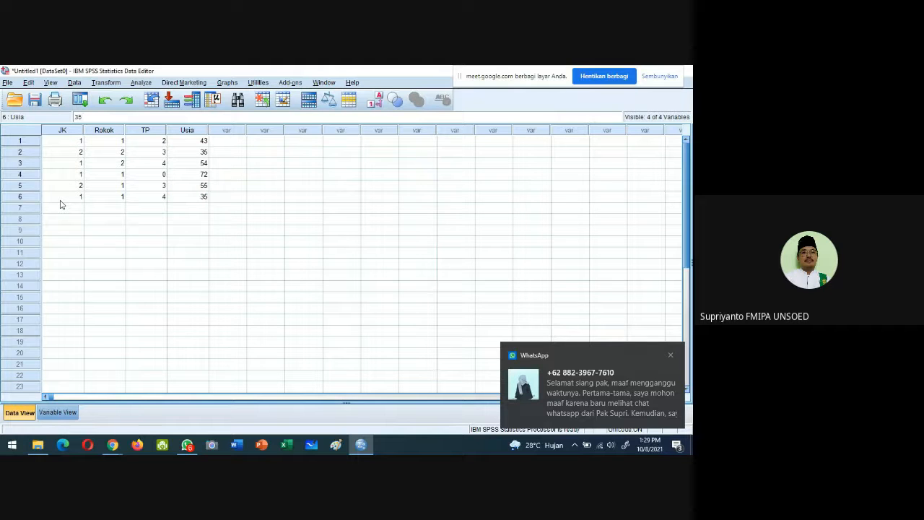
key("Return")
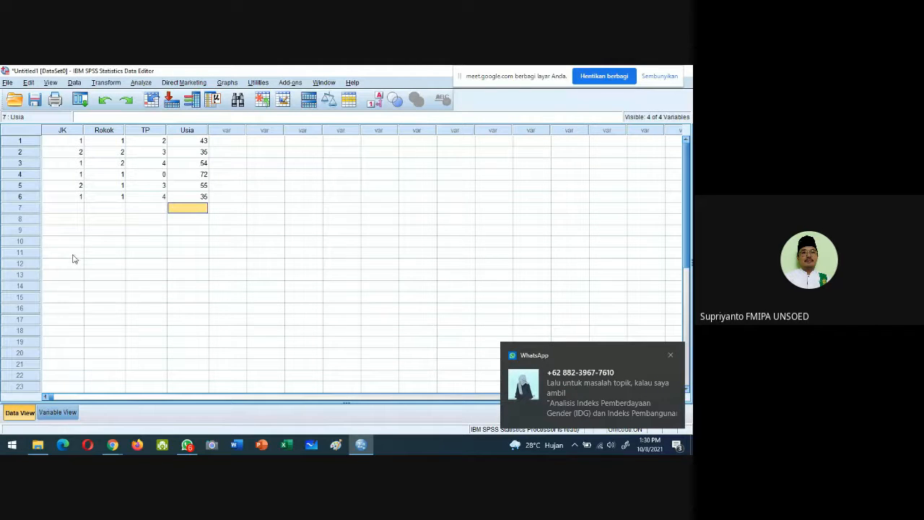
Fill the JK column in rows 7 to 11 with 1, 1, 1, 2 and 2
left_click(114, 254)
left_click(69, 144)
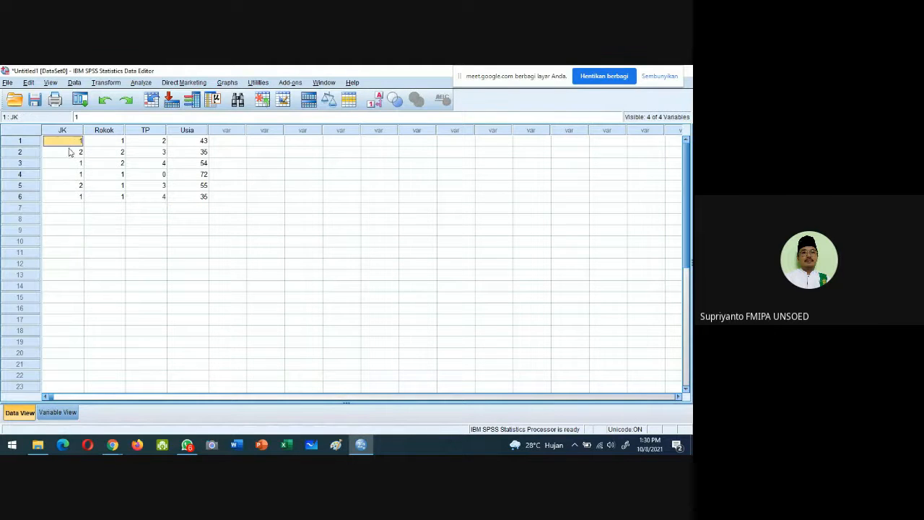
left_click(78, 207)
type("1")
key("Return")
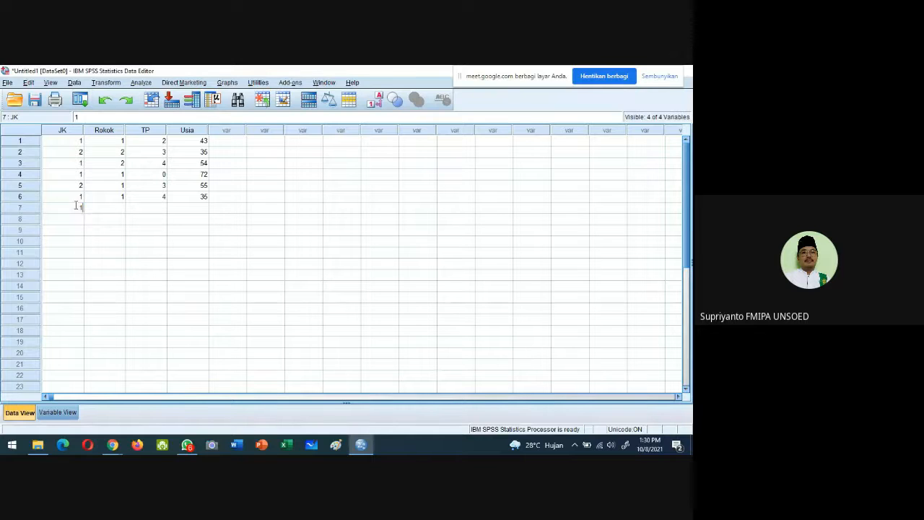
type("1")
key("Return")
type("1")
key("Return")
type("2")
key("Return")
type("2")
key("Return")
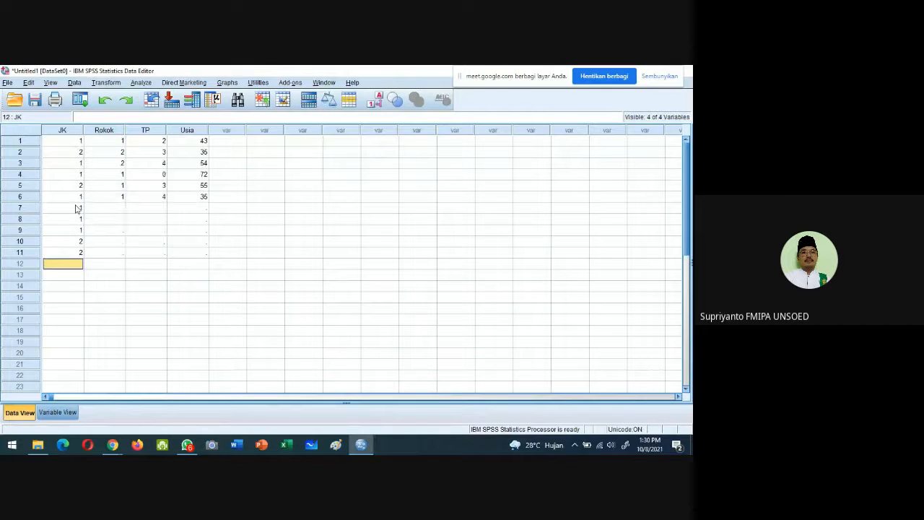
Fill the JK column in rows 12 to 20 with 1, 2, 2, 1, 1, 1, 2, 1 and 1
type("1")
key("Return")
type("2")
key("Return")
type("2")
key("Return")
type("1")
key("Return")
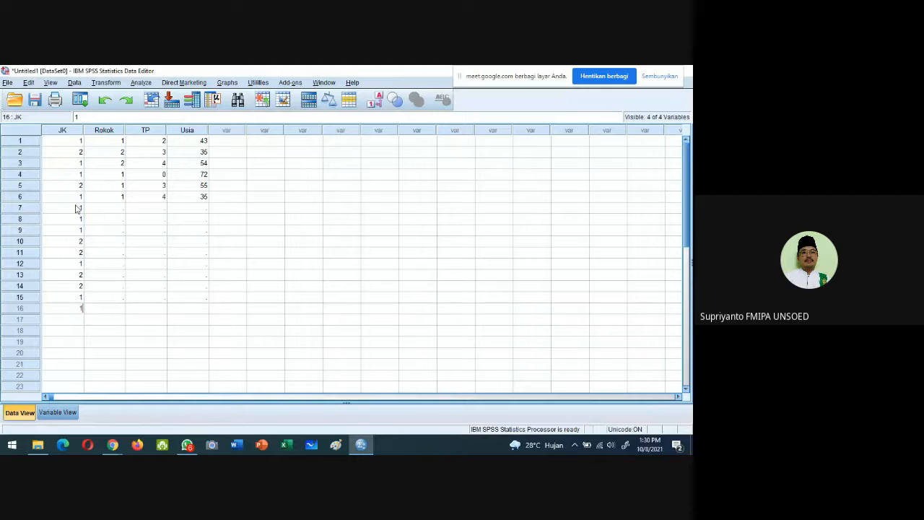
type("1")
key("Return")
type("1")
key("Return")
type("2")
key("Return")
type("1")
key("Return")
type("1")
key("Return")
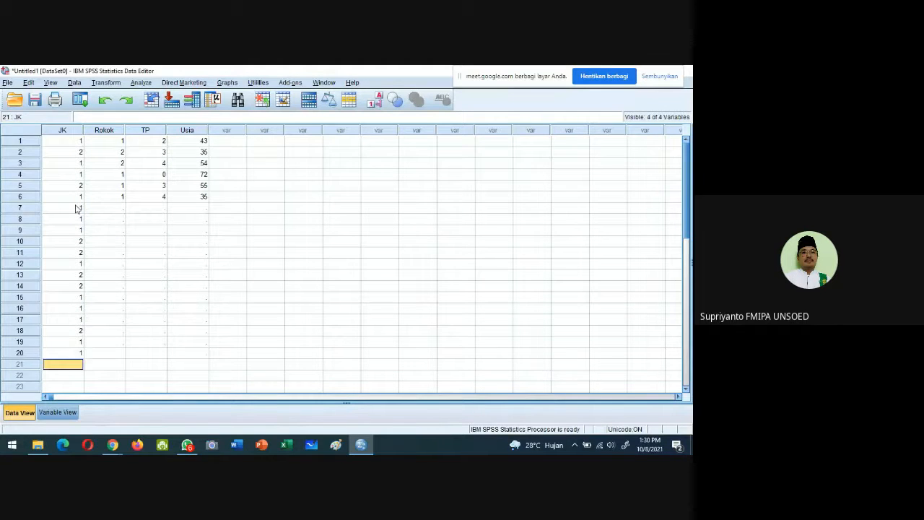
Fill the Rokok column in rows 7 to 20 with 1, 1, 1, 1, 2, 2, 2, 1, 1, 1, 2, 2, 1, 1
left_click(116, 211)
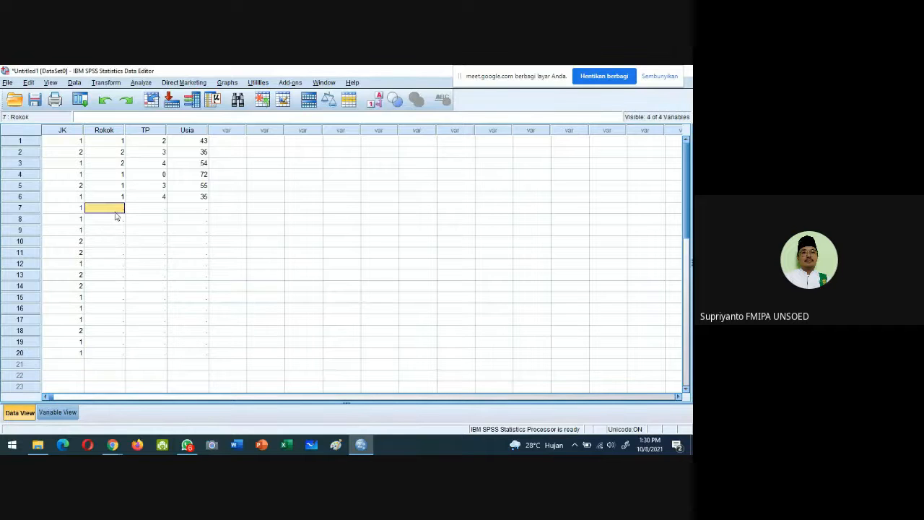
type("1 1 1 1")
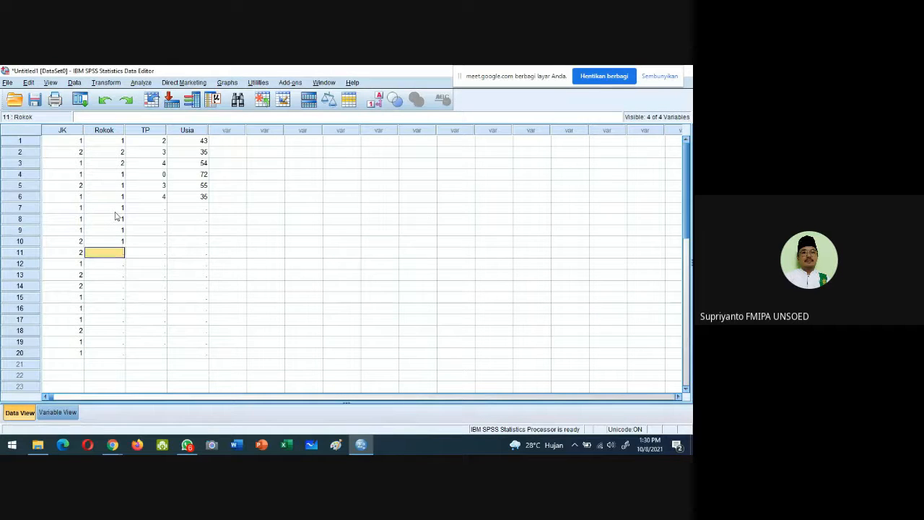
type(" 2 2 2 1 1 1 ")
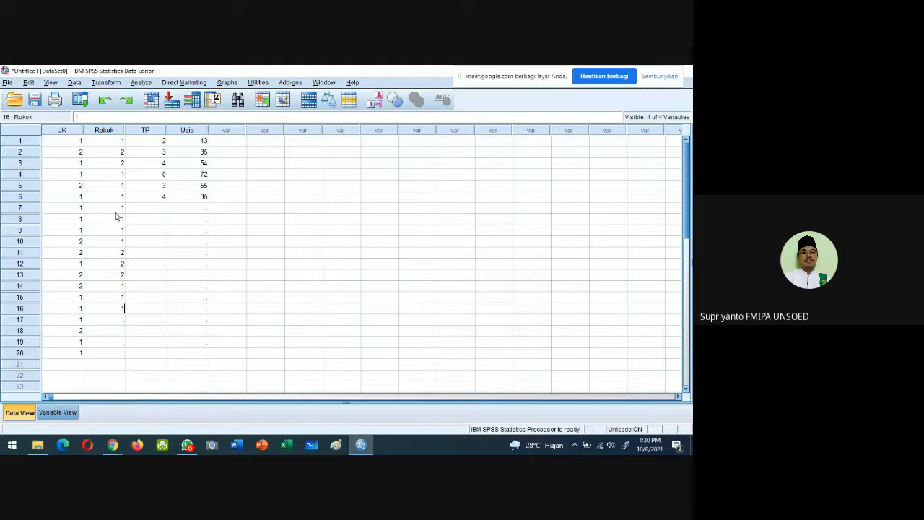
type("2 2 1 1")
Fill the TP column in rows 7 to 12 with 1, 4, 2, 3, 1 and 0
left_click(148, 210)
type("1 ")
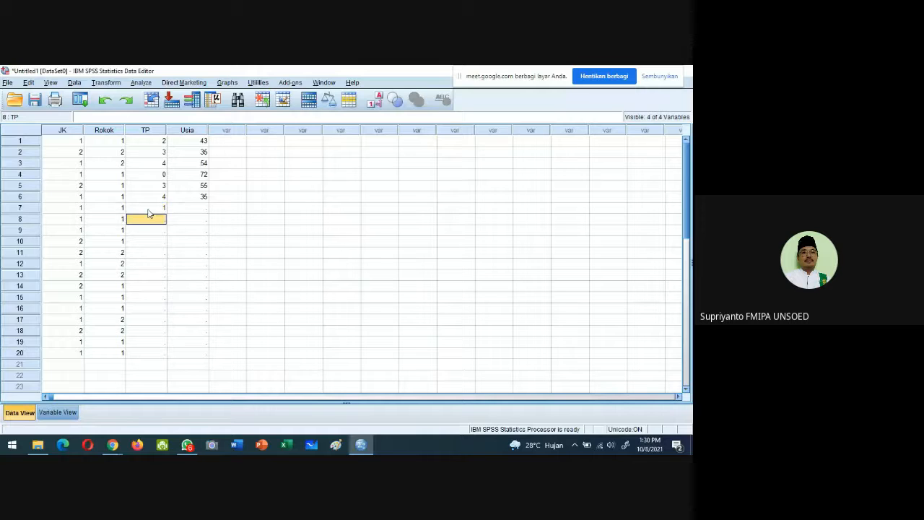
type("4 2 3 1")
key("Return")
type("0")
key("Return")
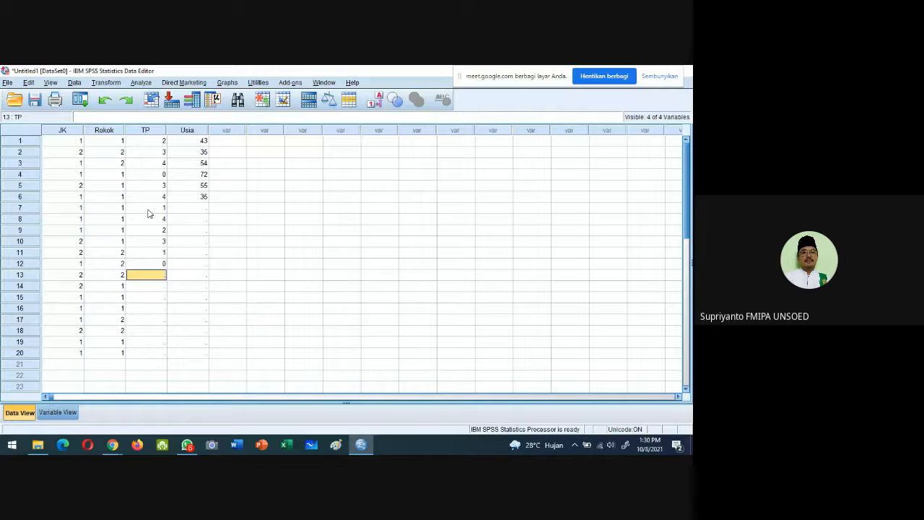
Fill the TP column in rows 13 to 20 with 1, 2, 4, 1, 4, 2, 1 and 2
type("1")
key("Return")
type("2")
key("Return")
type("4")
key("Return")
type("12")
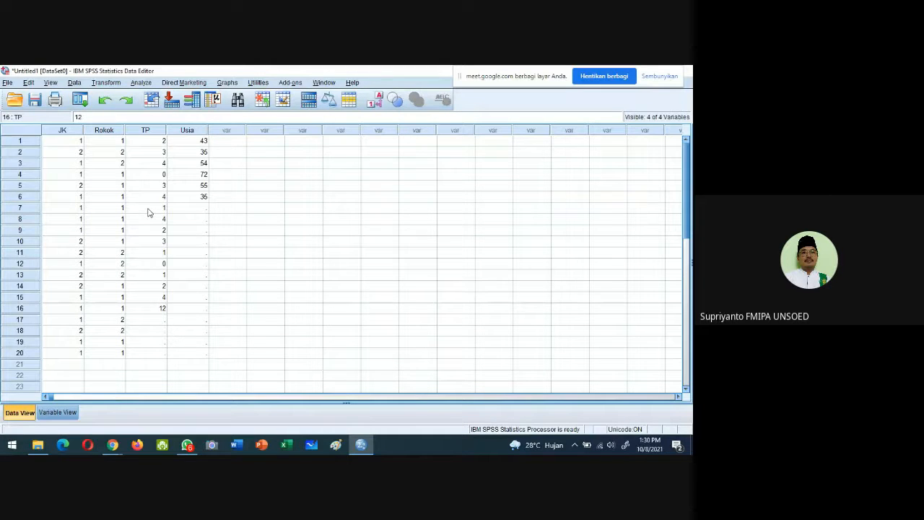
key("BackSpace")
key("Return")
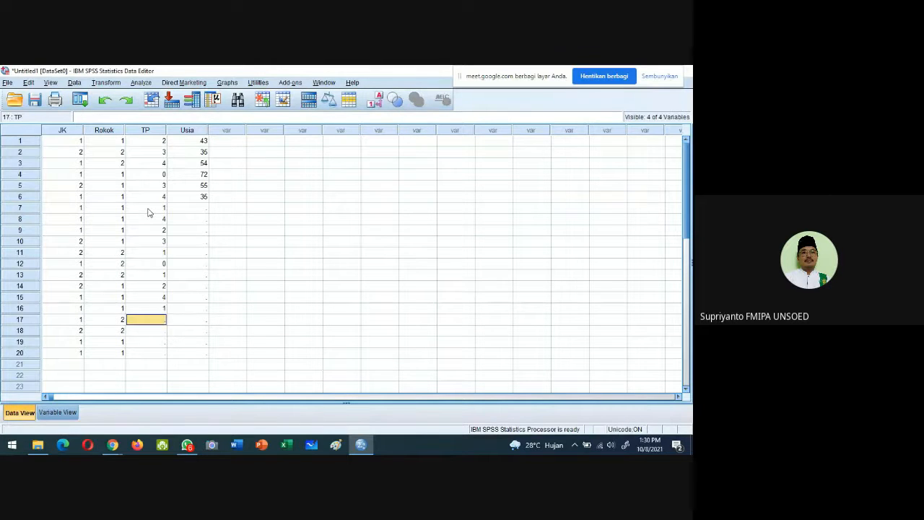
type("4")
key("Return")
type("2")
key("Return")
type("1")
key("Return")
type("2")
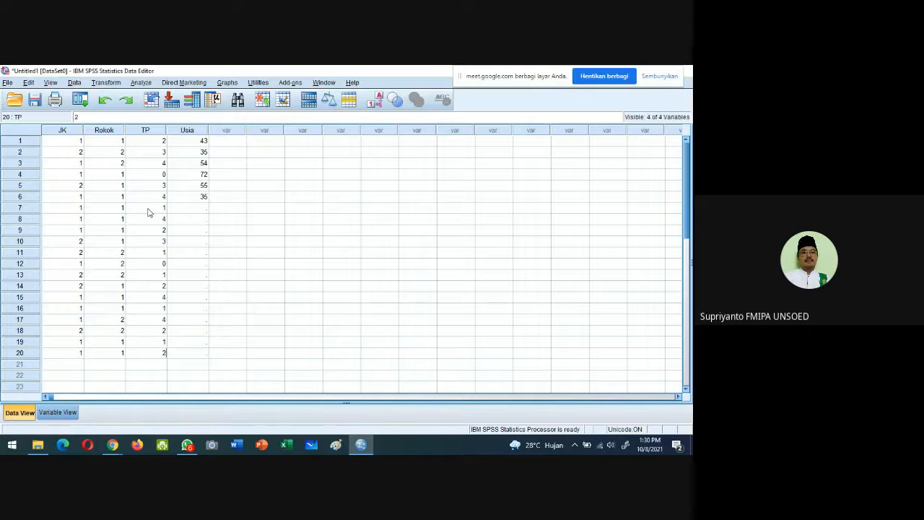
Fill the Usia column in rows 7 to 13 with 17, 26, 20, 55, 32, 44 and 51
left_click(203, 208)
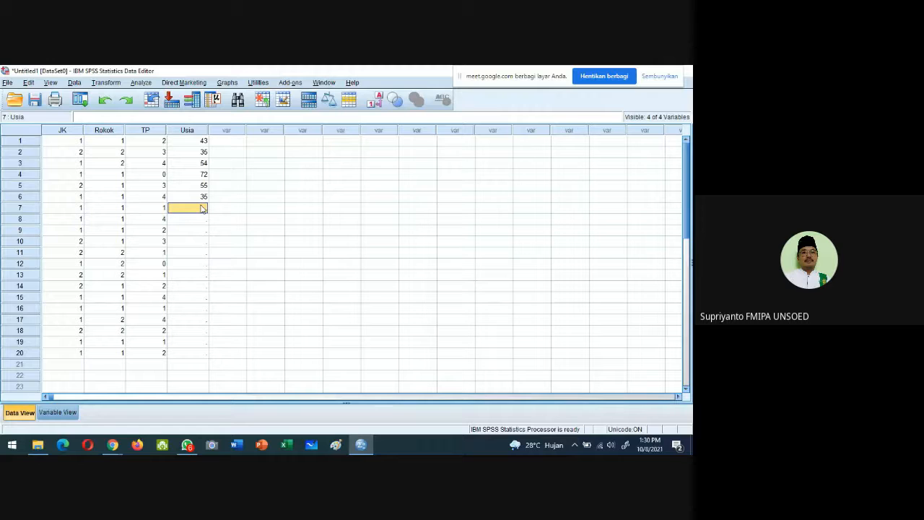
type("17")
key("Return")
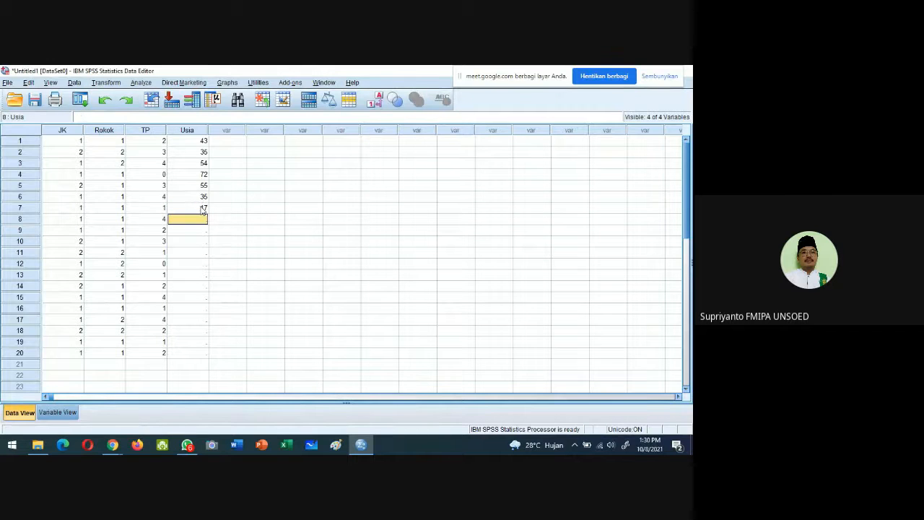
type("26")
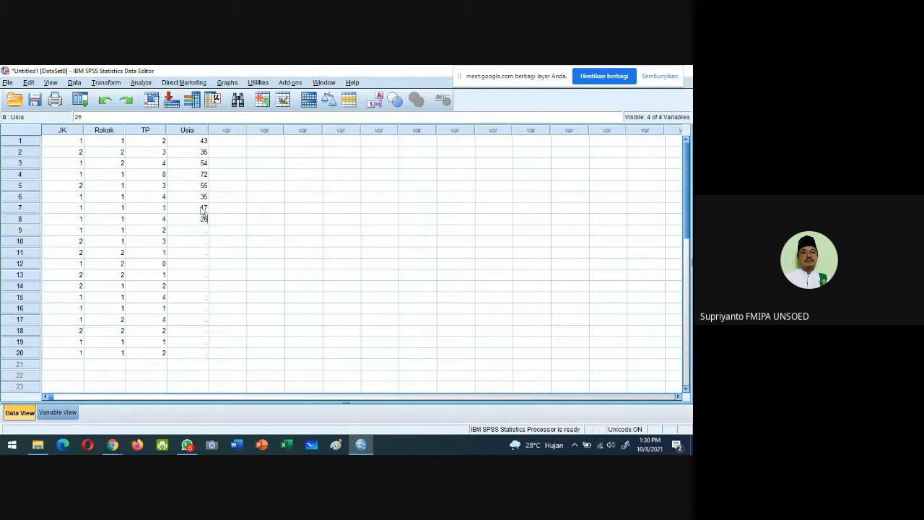
key("Return")
type("20")
key("Return")
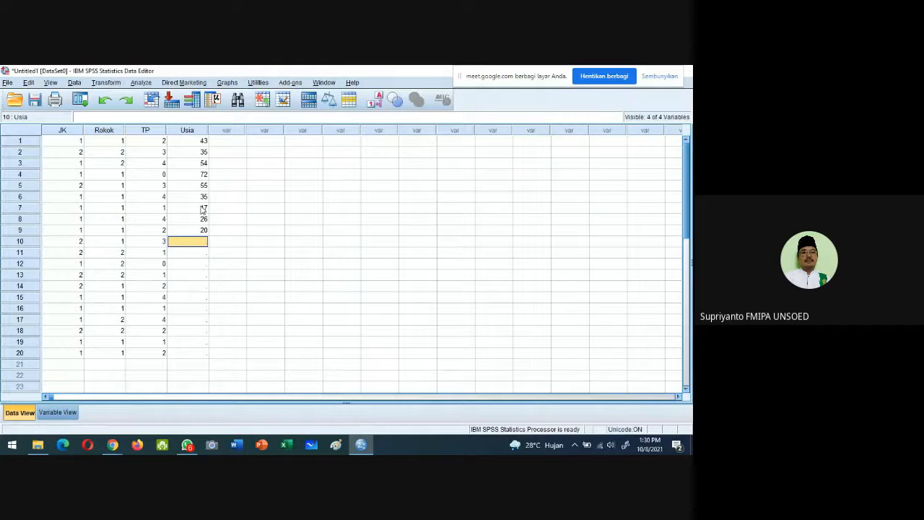
type("55")
key("Return")
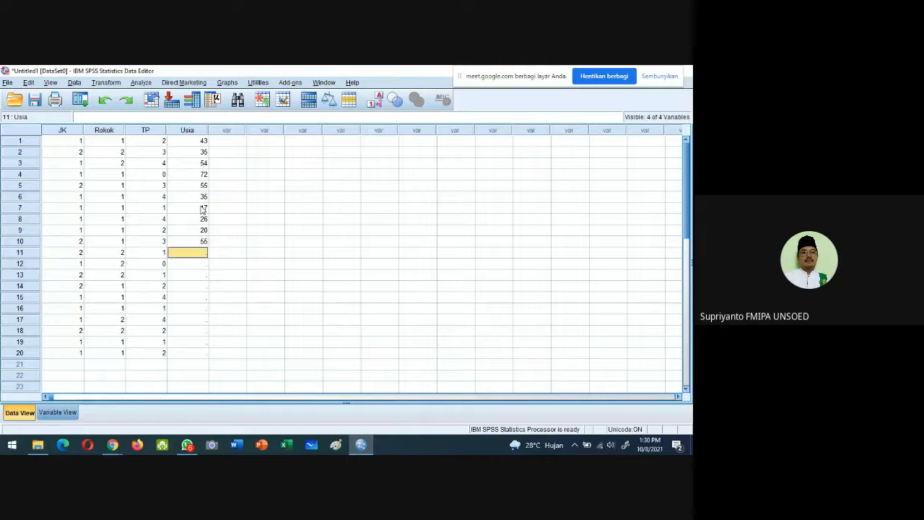
type("32")
key("Return")
type("44")
key("Return")
type("51")
key("Return")
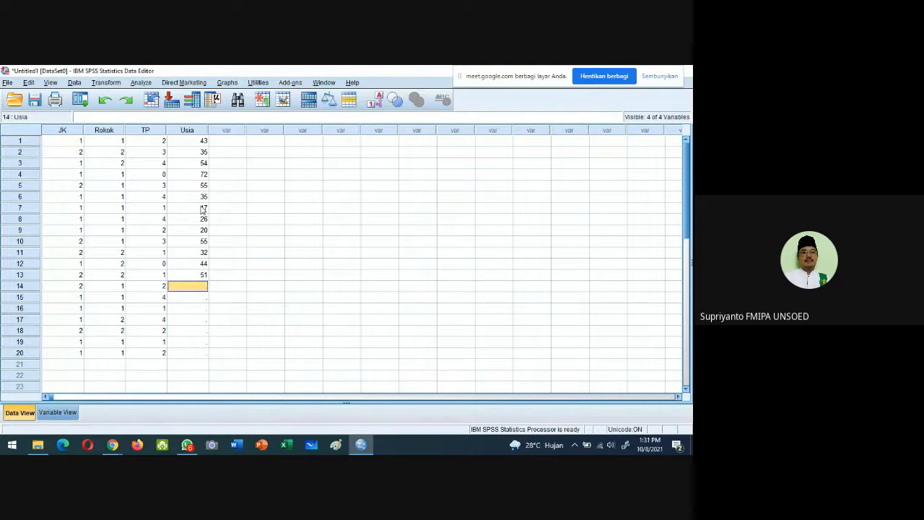
Fill the Usia column in rows 14 to 20 with 26, 32, 33, 38, 35, 42 and 55
type("26")
key("Return")
type("32")
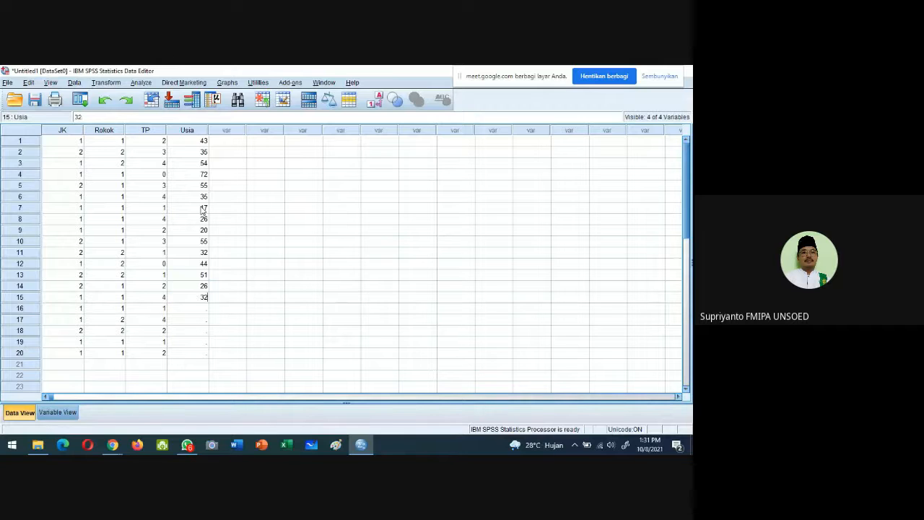
key("Return")
type("33")
key("Return")
type("38")
key("Return")
type("35")
key("Return")
type("42")
key("Return")
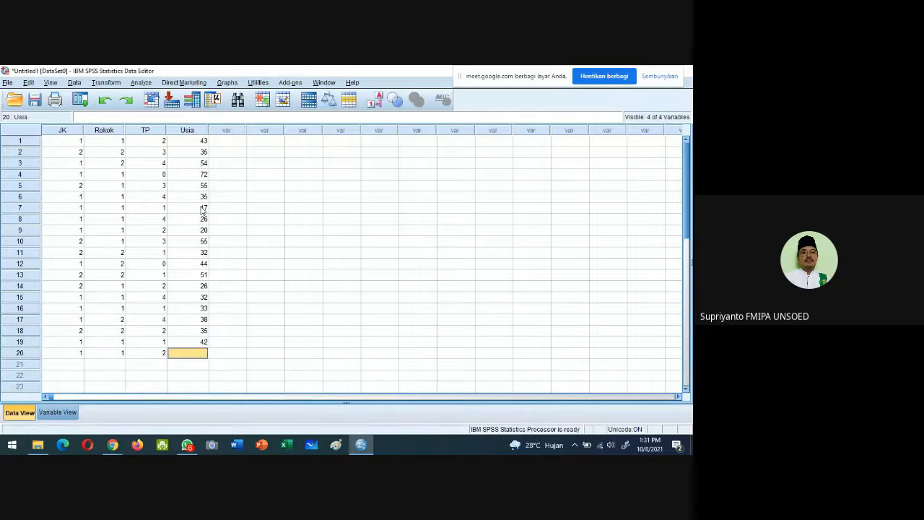
type("55")
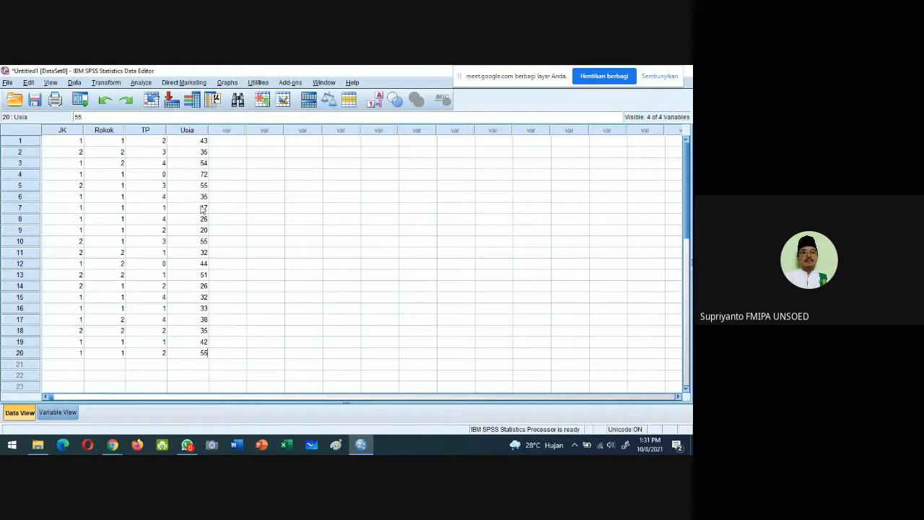
left_click(261, 253)
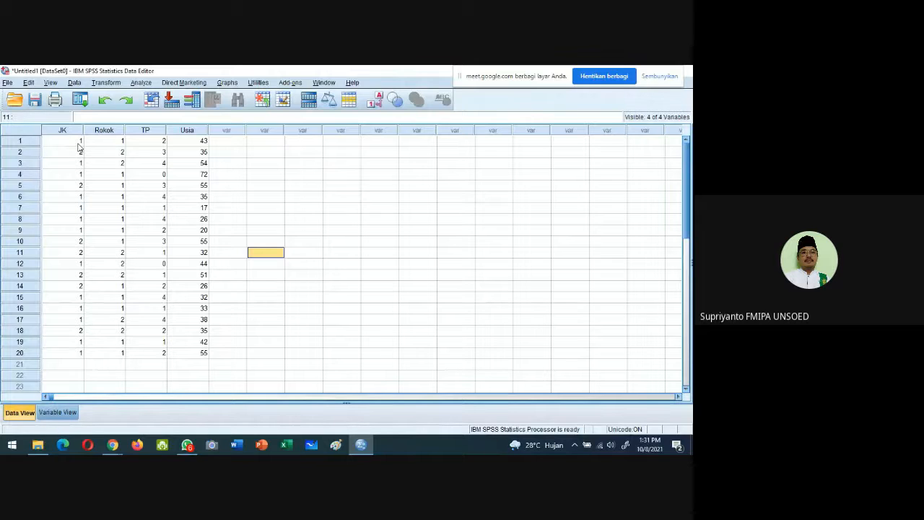
Run a Crosstabs analysis with Jenis Kelamin [JK] as the row variable and Kebiasaan Merokok [Rokok] as the column variable
left_click(141, 83)
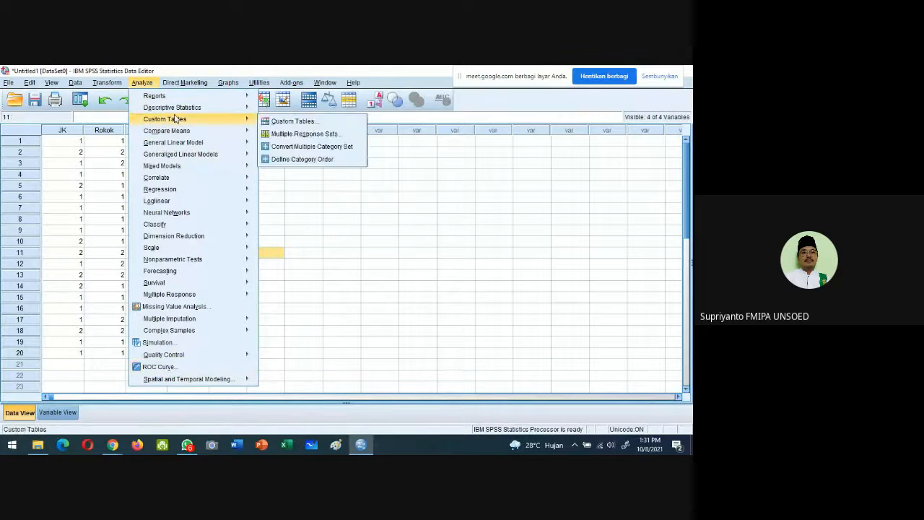
mouse_move(174, 110)
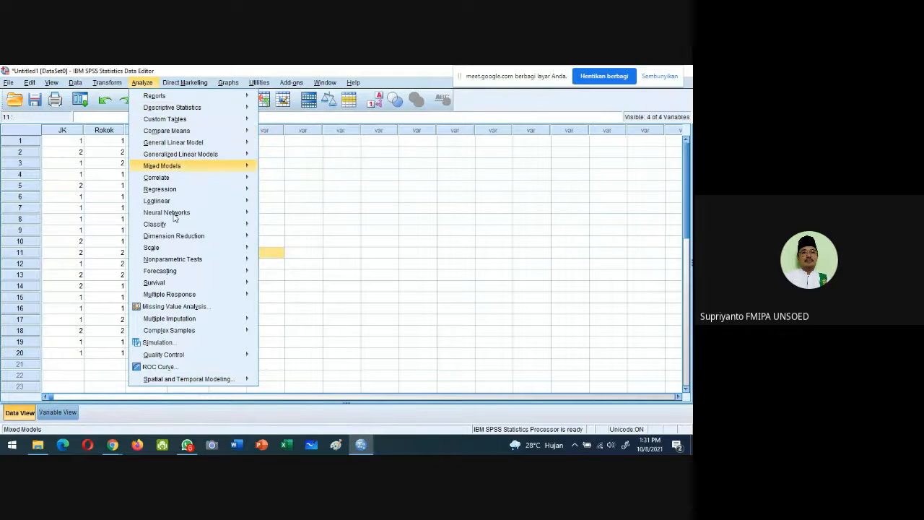
mouse_move(185, 294)
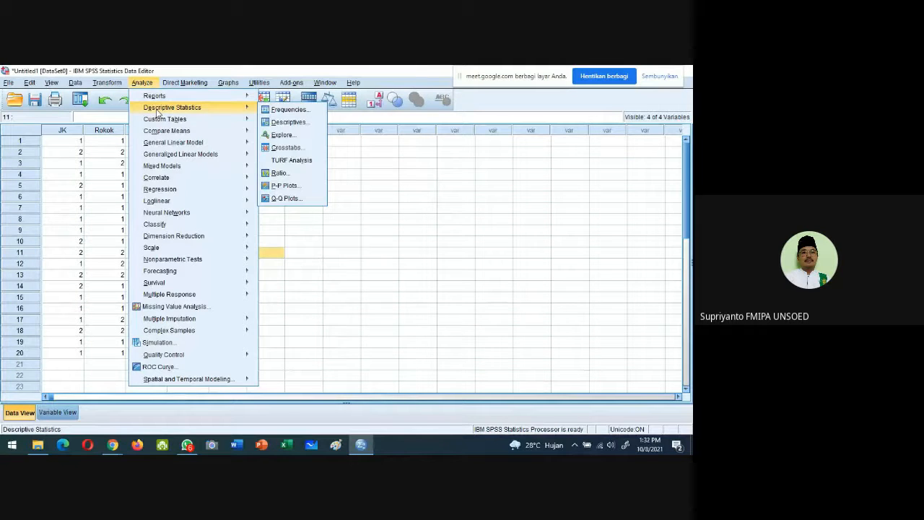
mouse_move(224, 121)
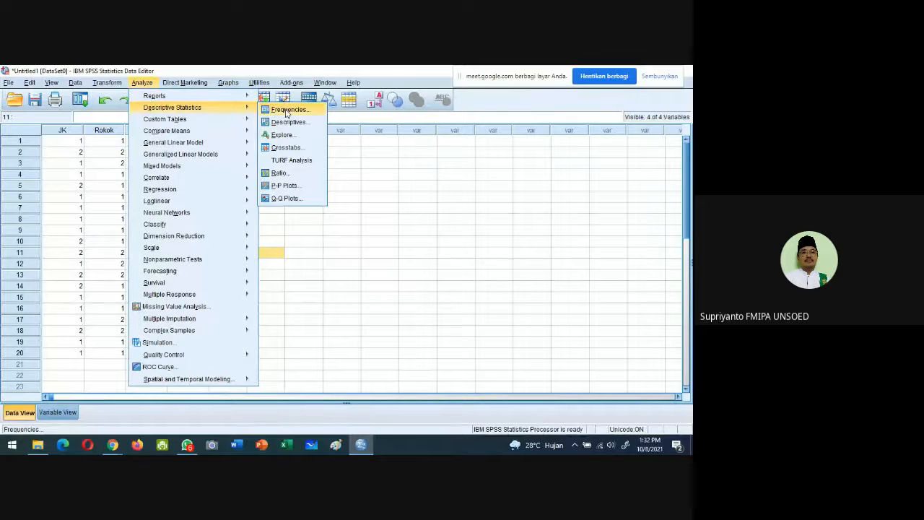
left_click(285, 147)
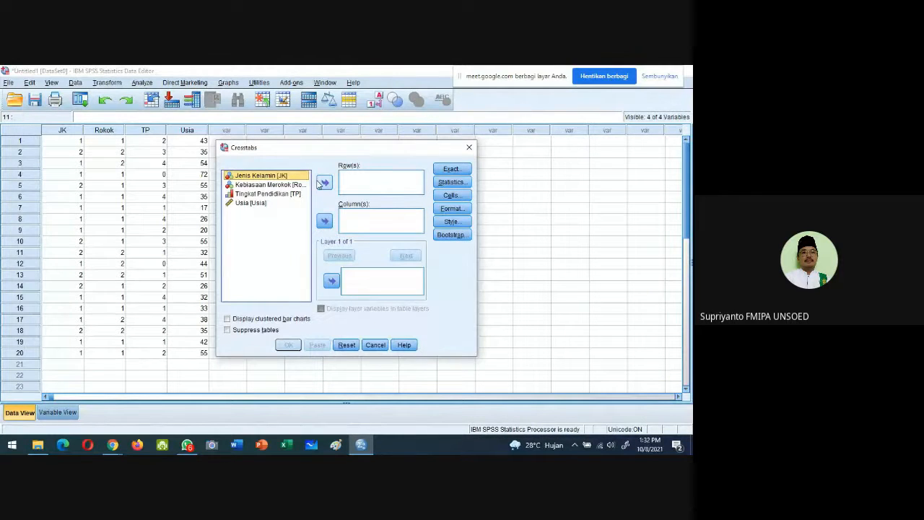
left_click(323, 183)
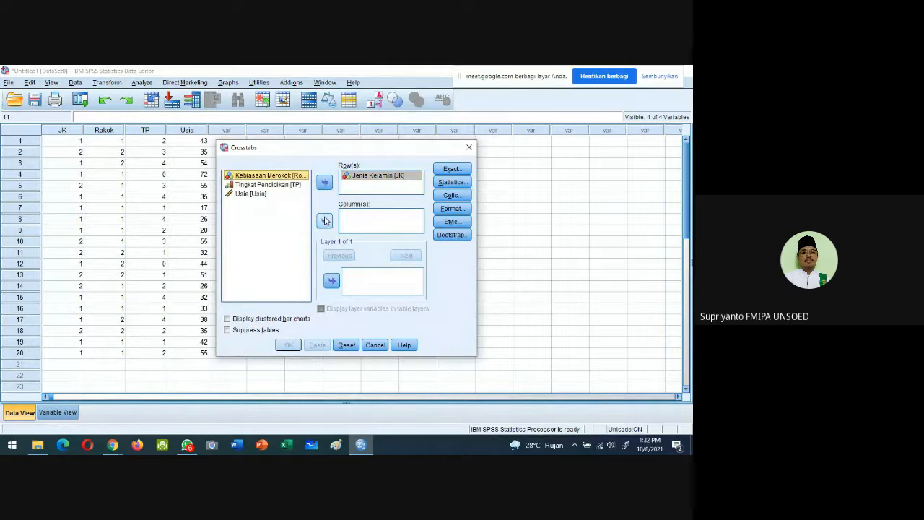
left_click(324, 220)
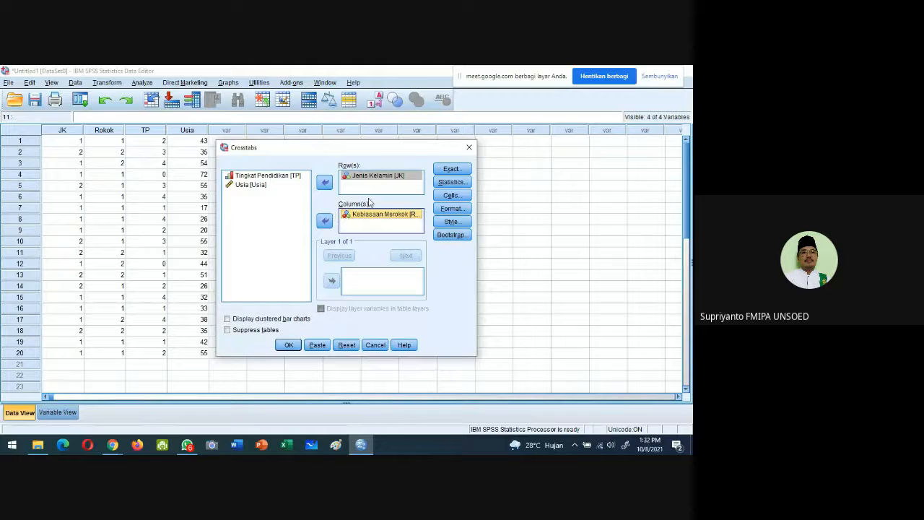
left_click(288, 345)
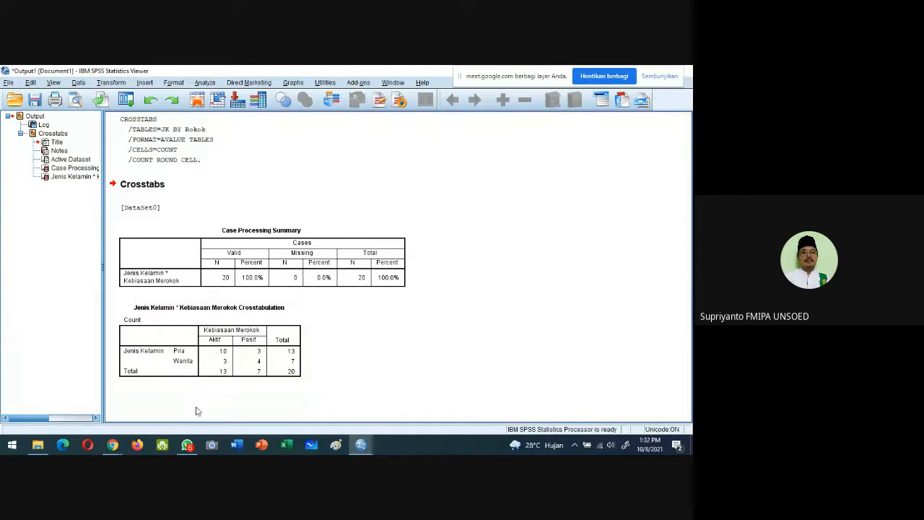
Compare the entered cases in the data editor with the Jenis Kelamin by Kebiasaan Merokok crosstabulation in the output
left_click(360, 442)
left_click(307, 404)
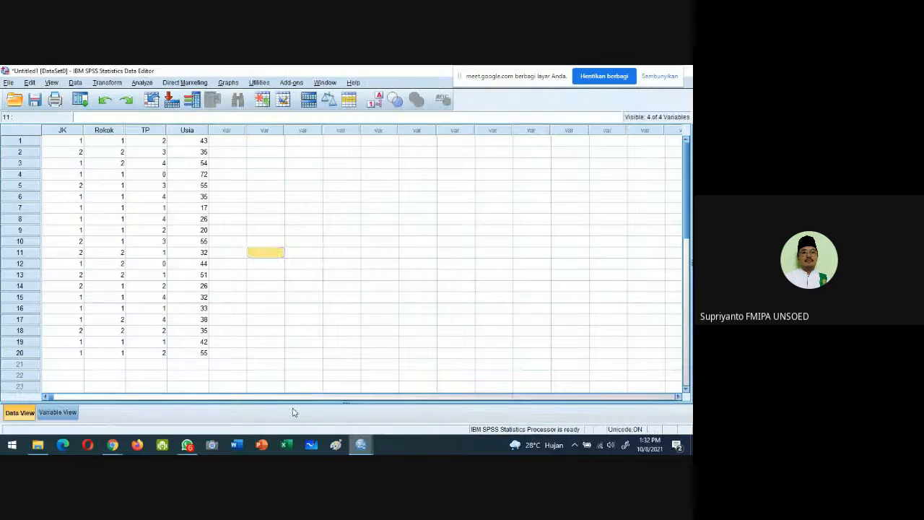
left_click(283, 189)
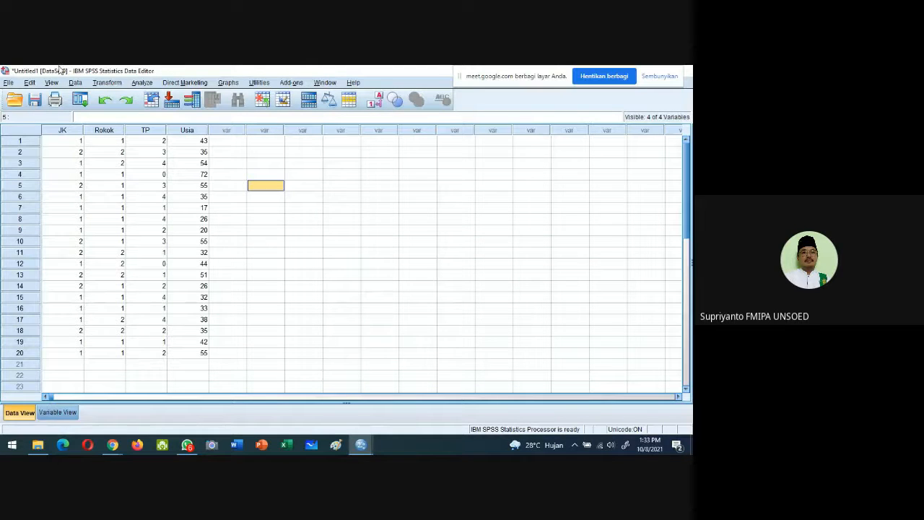
left_click(361, 444)
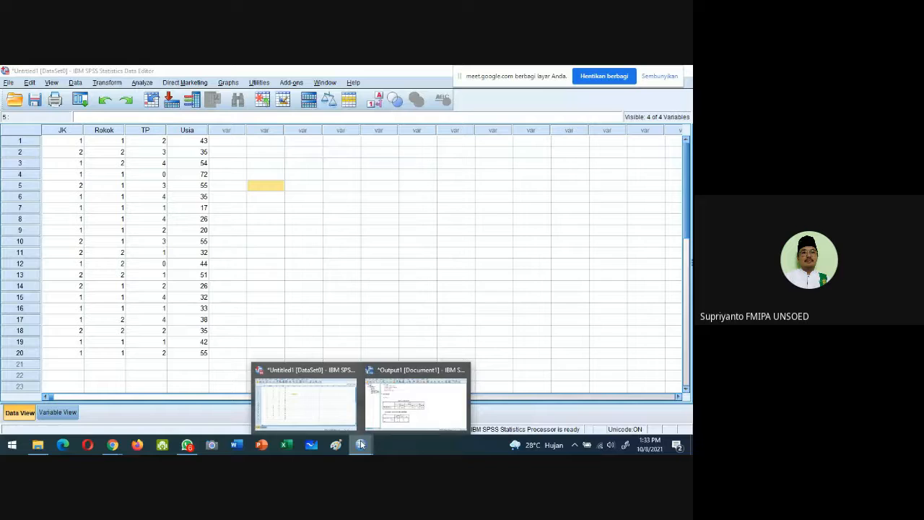
left_click(406, 421)
left_click(189, 355)
left_click(446, 354)
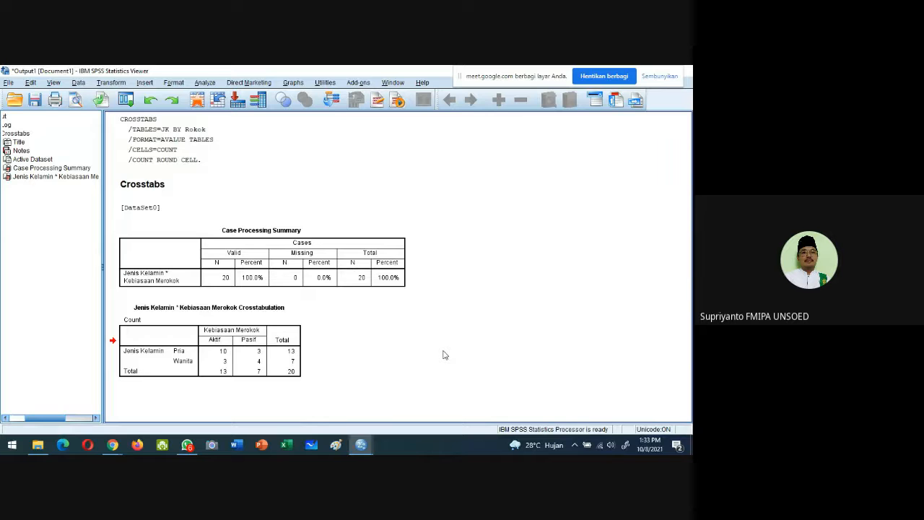
Return to the dataset and set up a Descriptives analysis with Usia as the variable
left_click(363, 445)
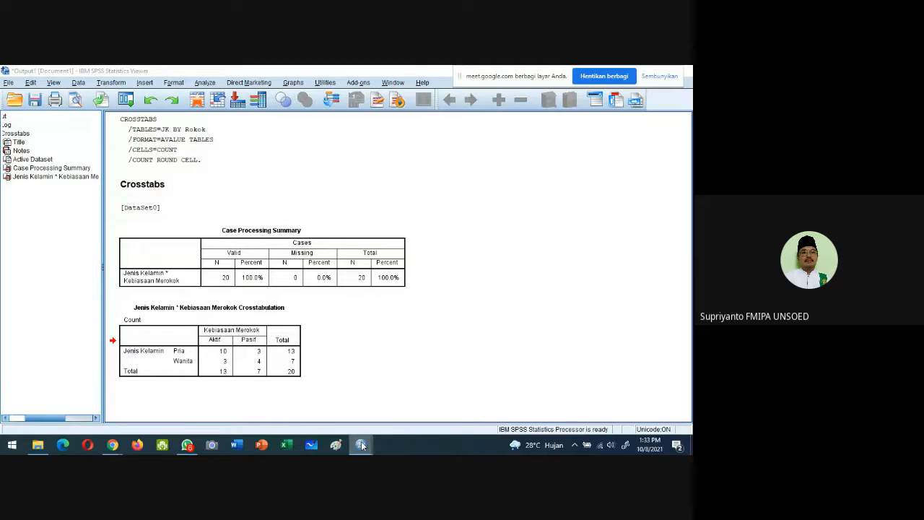
left_click(320, 410)
left_click(271, 323)
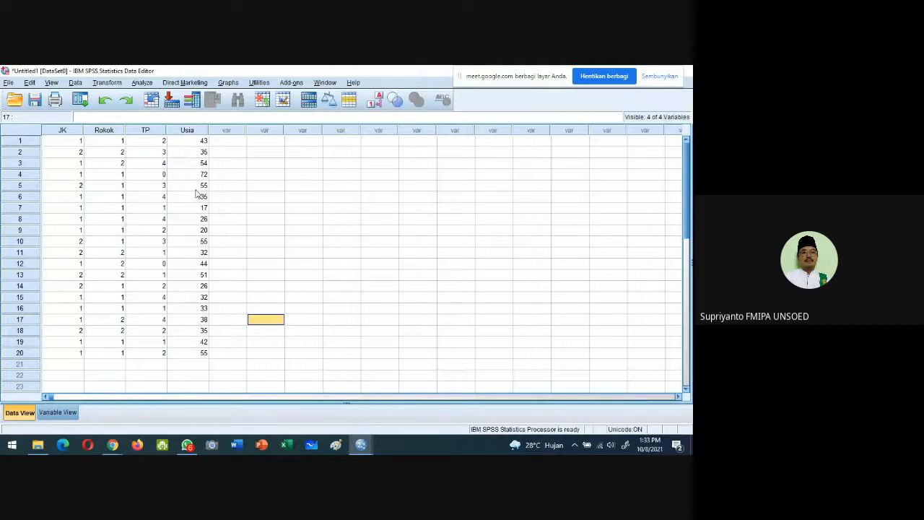
left_click(142, 83)
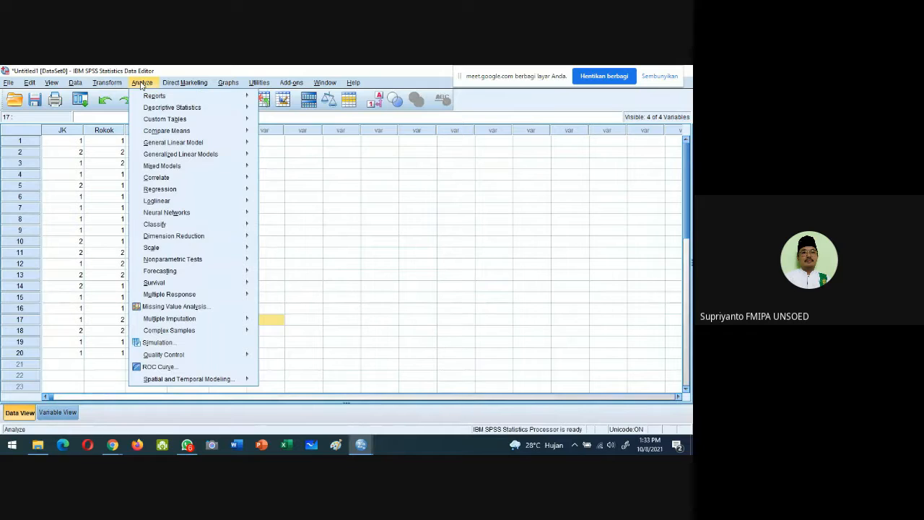
mouse_move(174, 111)
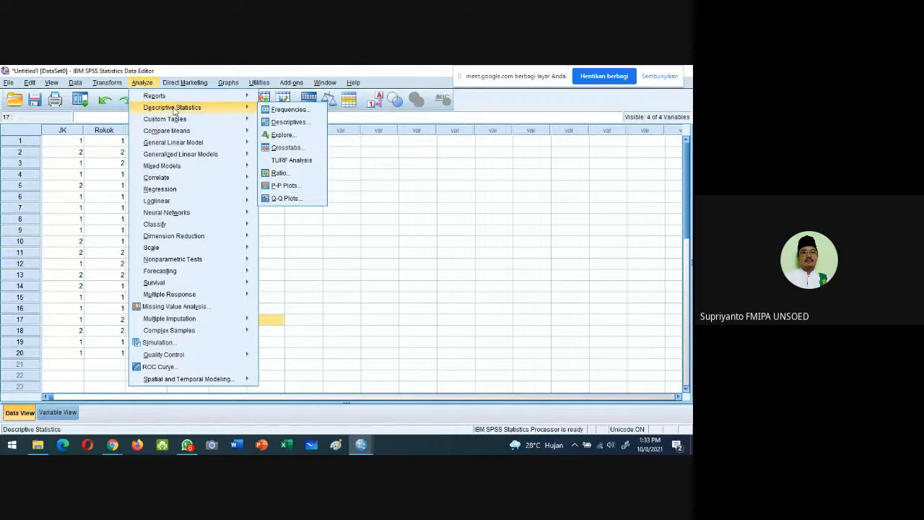
left_click(287, 123)
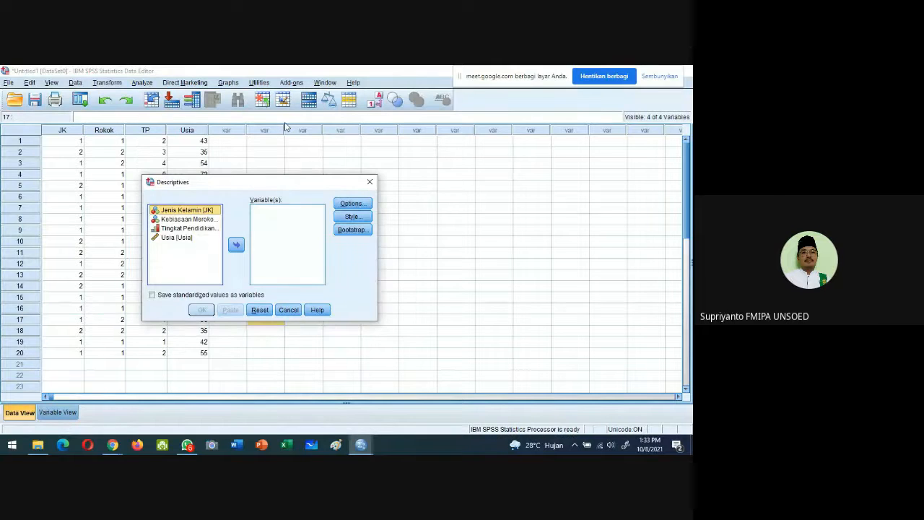
left_click(180, 241)
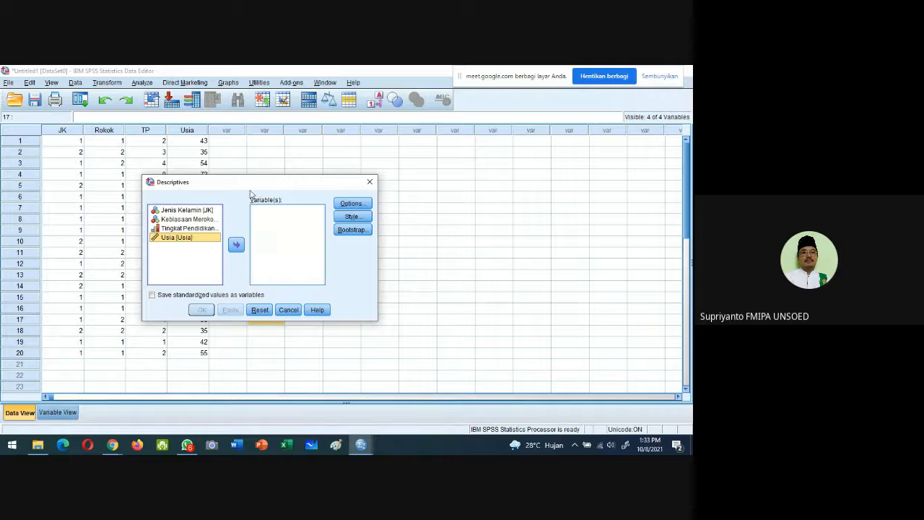
left_click(238, 246)
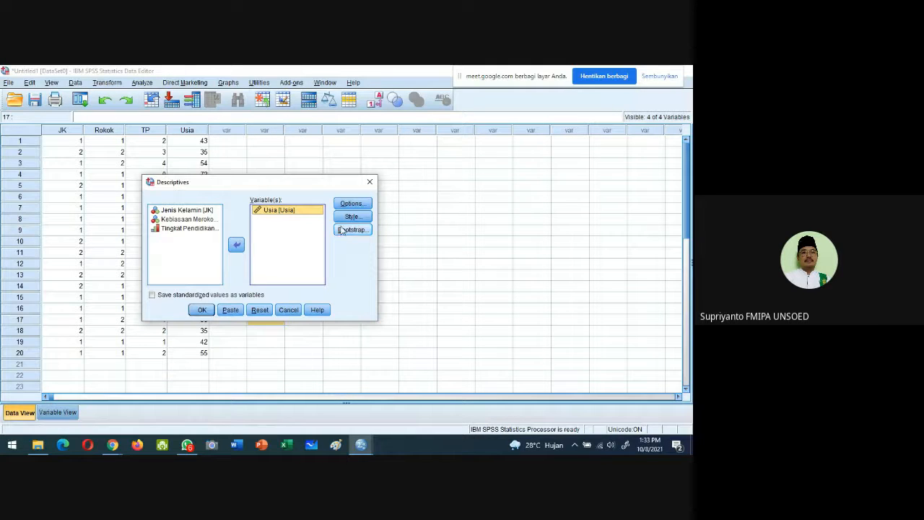
Keep mean, standard deviation, minimum and maximum as the requested statistics and run the Descriptives analysis
left_click(353, 204)
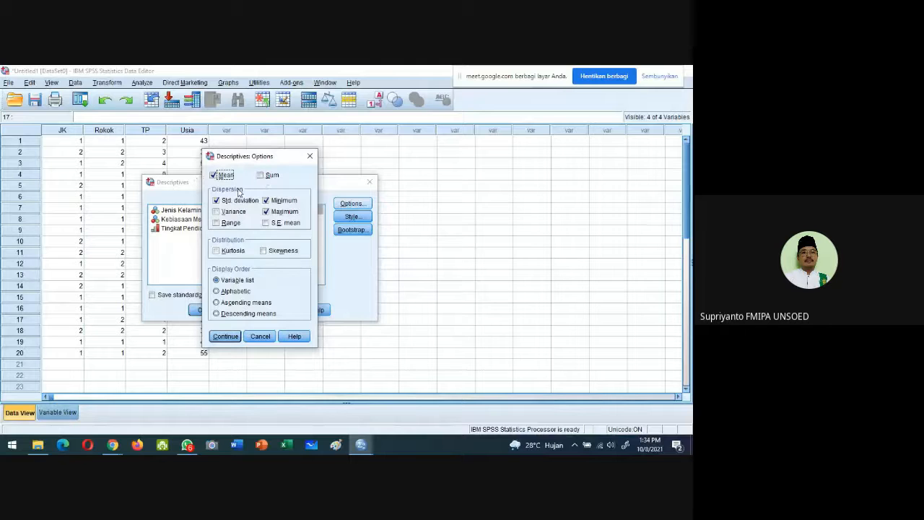
left_click(216, 201)
left_click(215, 201)
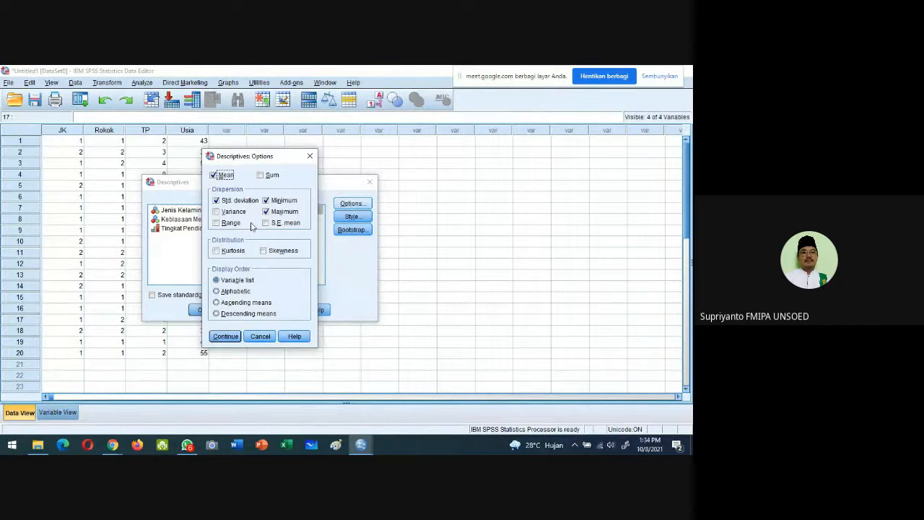
left_click(226, 337)
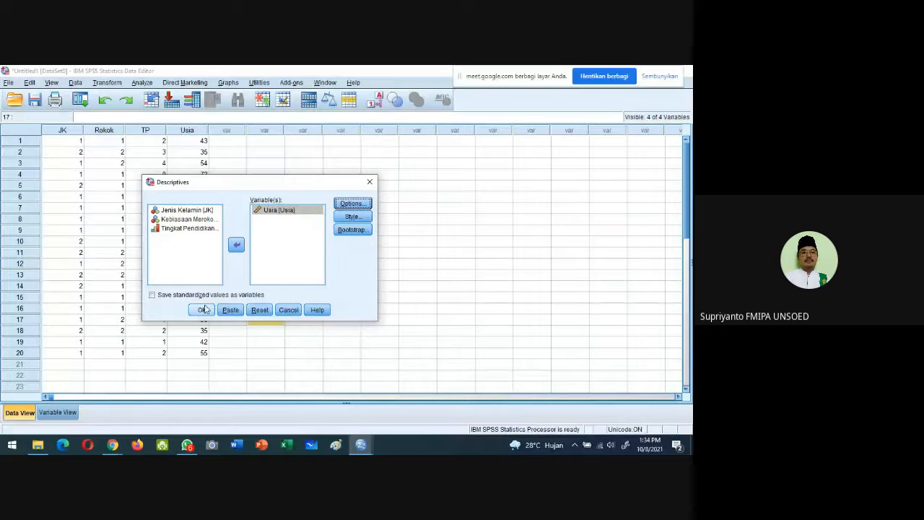
left_click(202, 310)
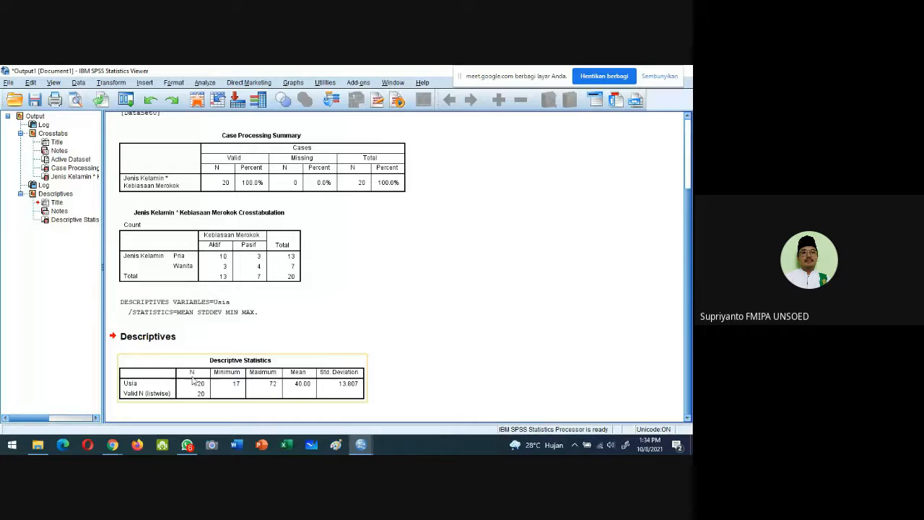
Examine the Descriptive Statistics table for Usia in the output, including its minimum, maximum, mean and standard deviation
left_click(216, 350)
left_click(215, 352)
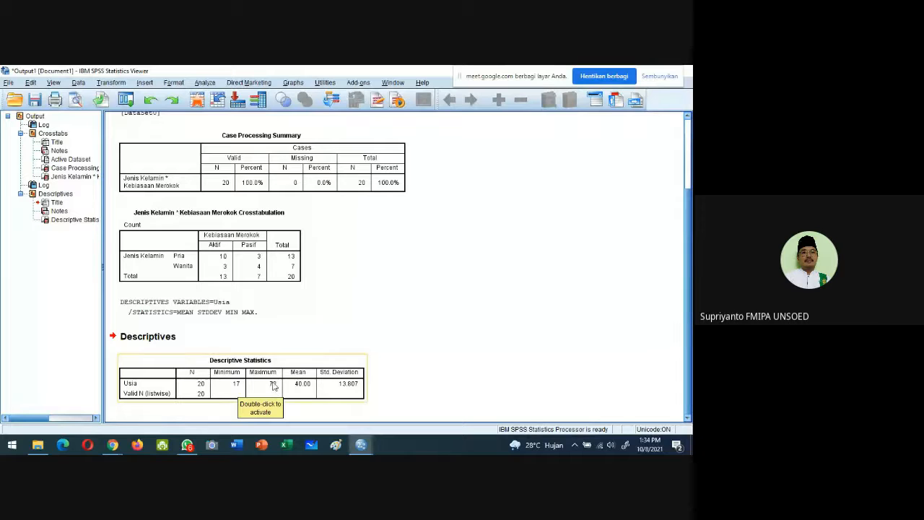
left_click(454, 334)
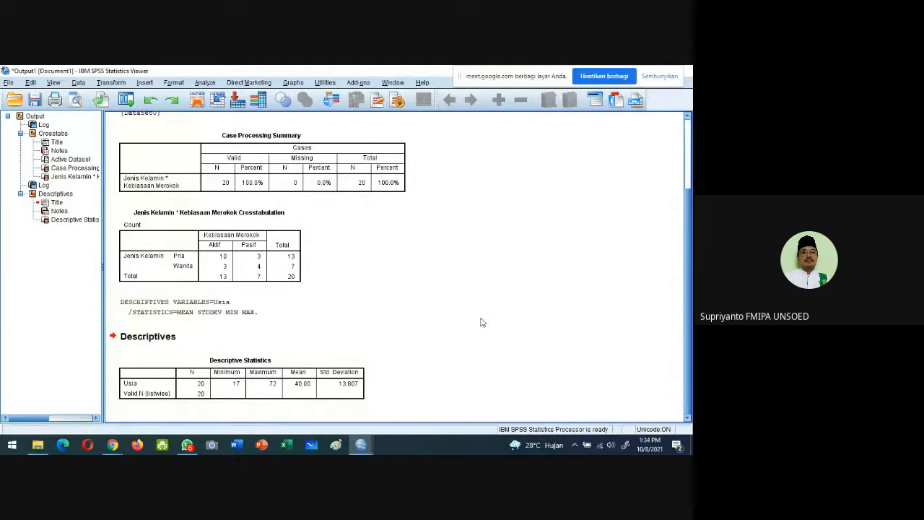
left_click(357, 379)
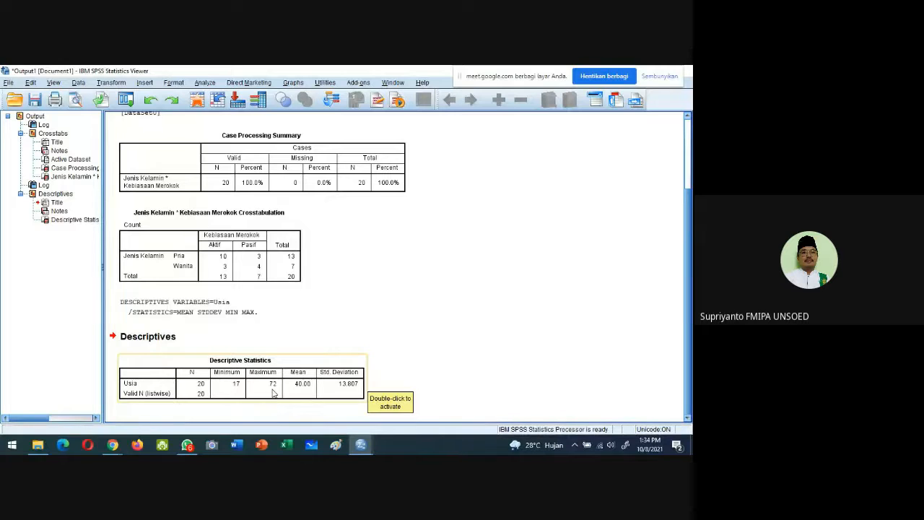
left_click(460, 311)
left_click(468, 290)
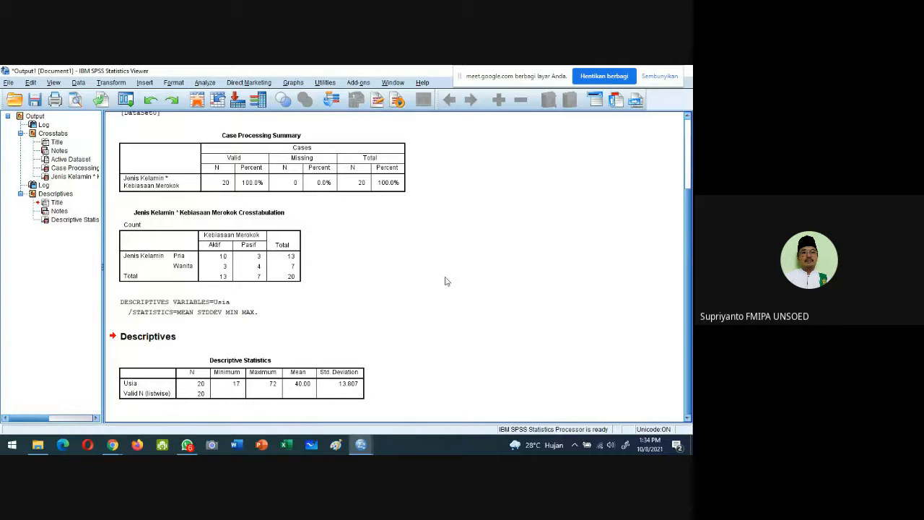
left_click(348, 340)
left_click(577, 315)
Switch to the Google Meet call in Chrome and stop sharing the screen
mouse_move(145, 419)
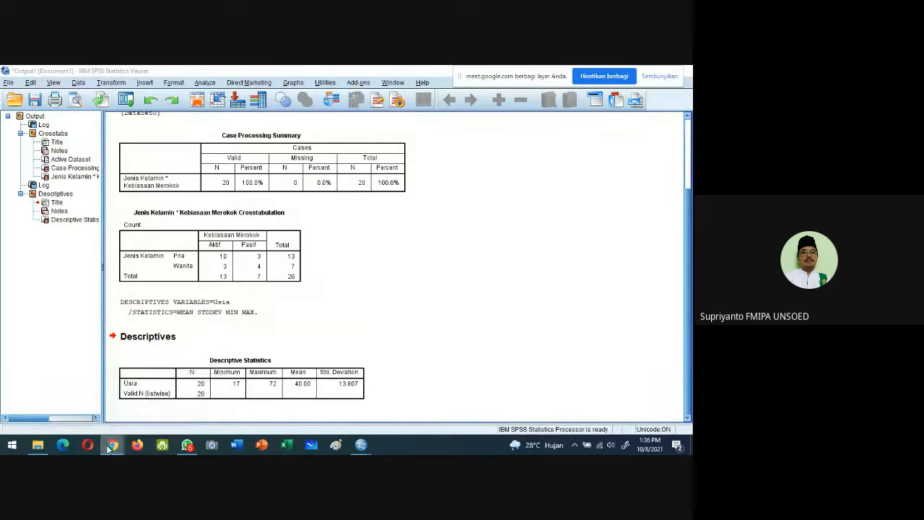
left_click(66, 415)
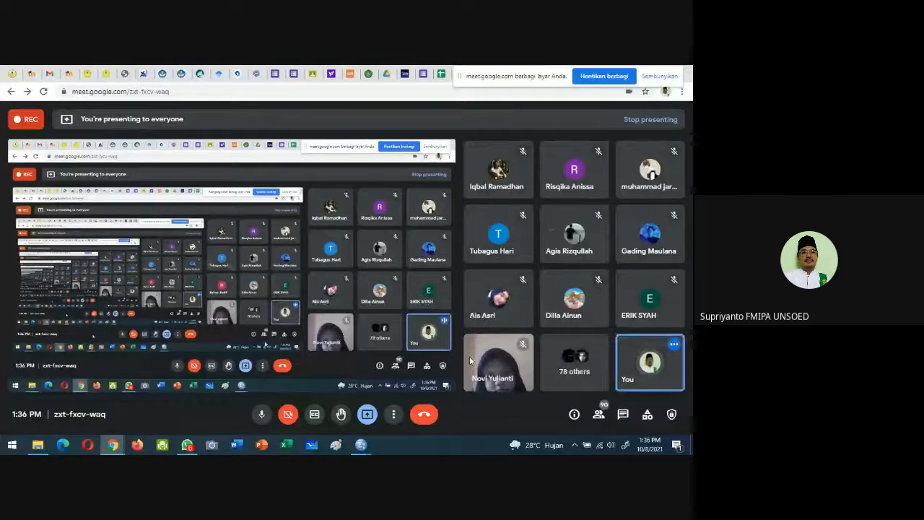
left_click(596, 81)
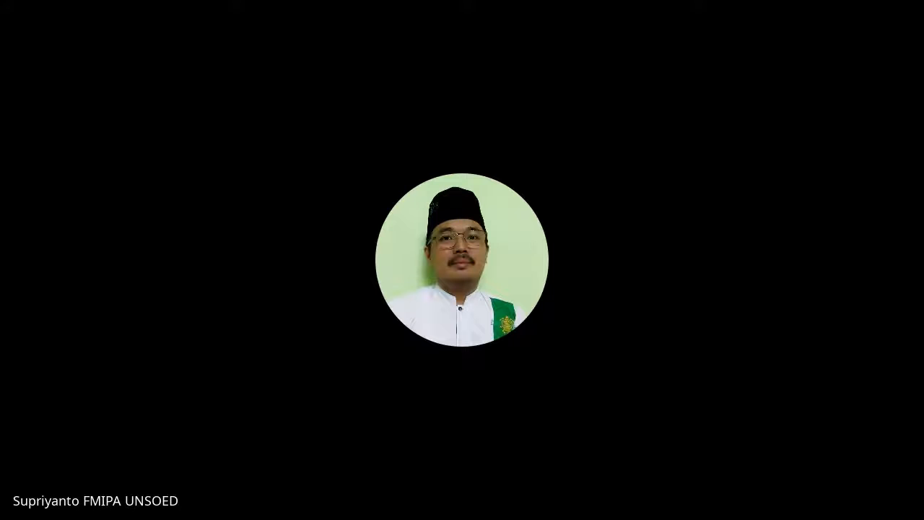